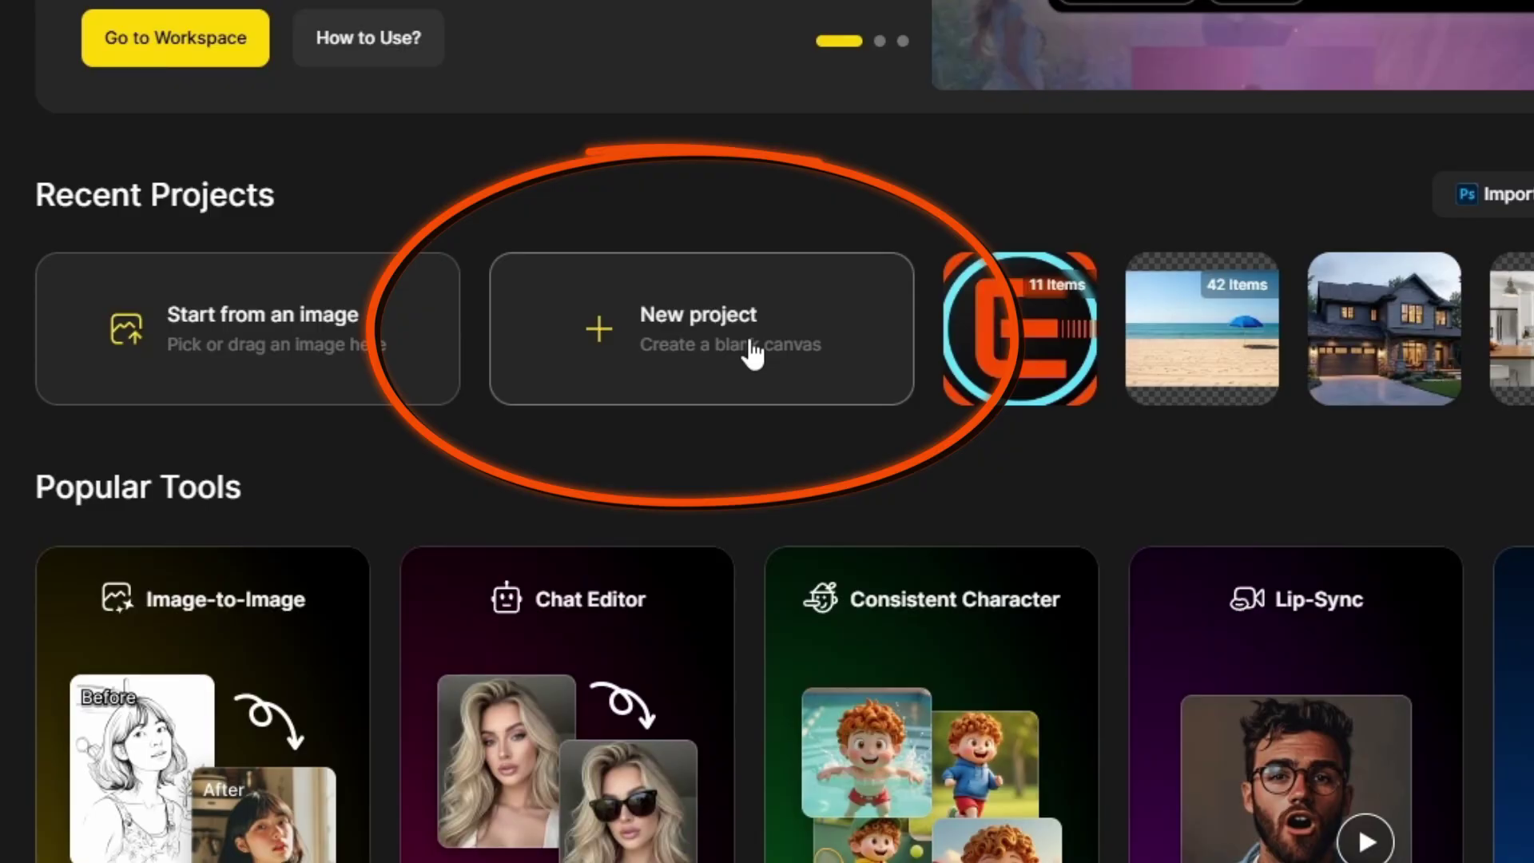
Create a new 16:9 project at 1536×864 and drop the red classic car photo onto its canvas
left_click(751, 351)
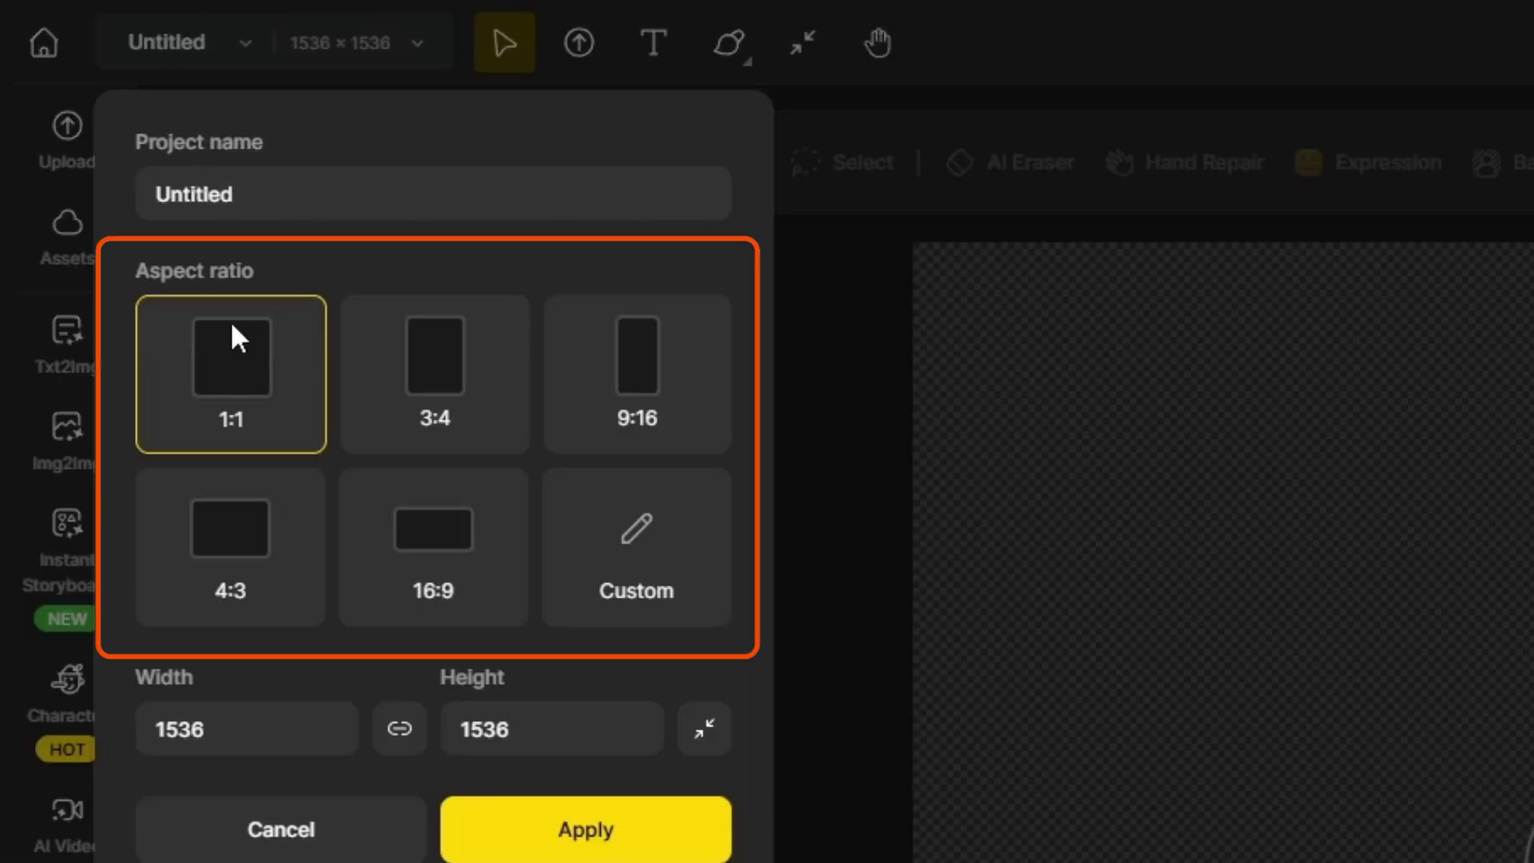
left_click(475, 537)
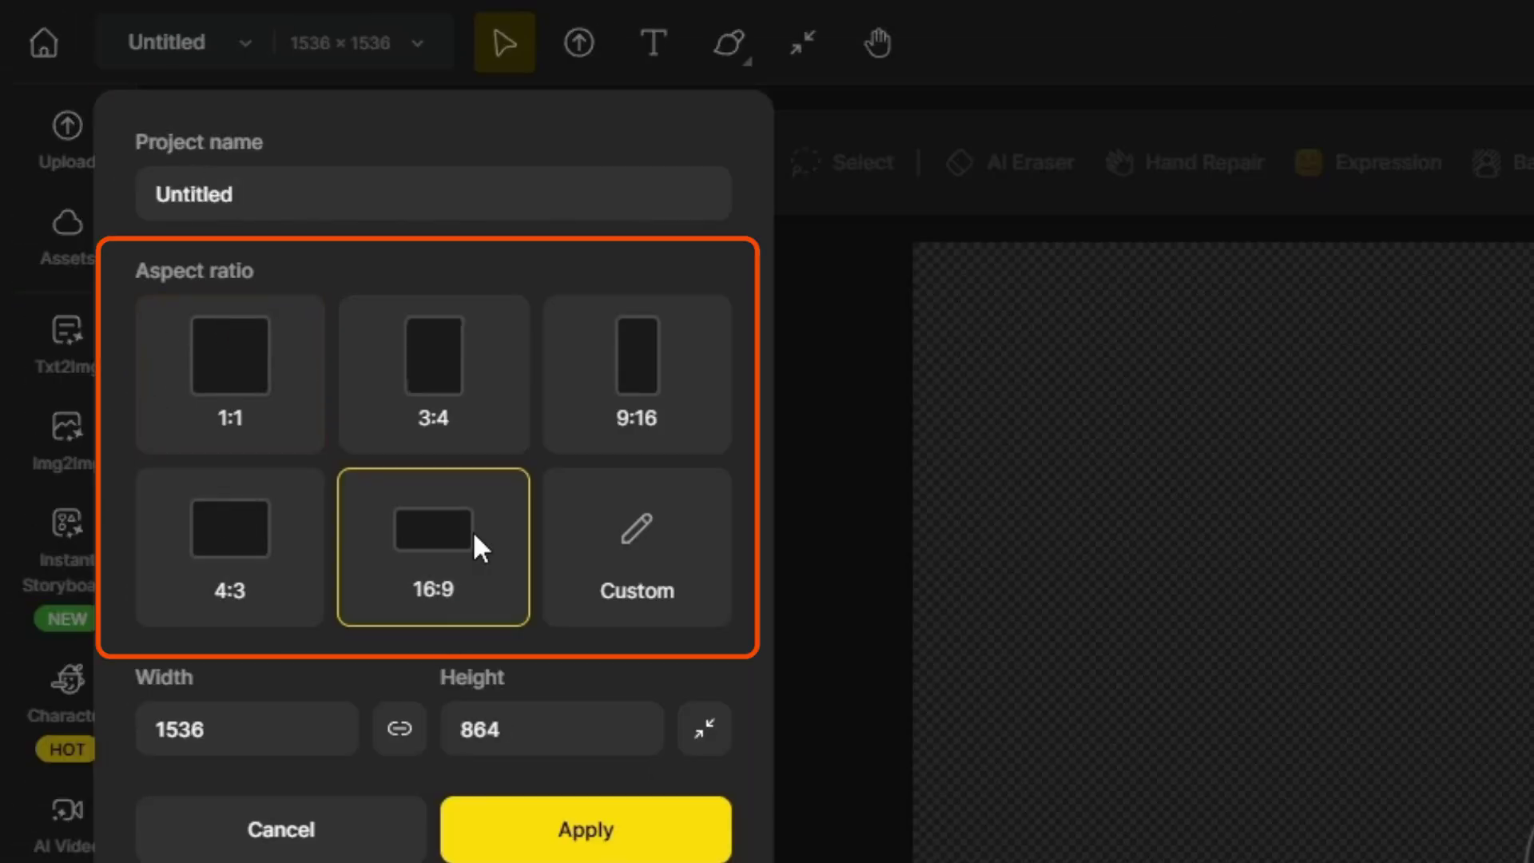
left_click(616, 836)
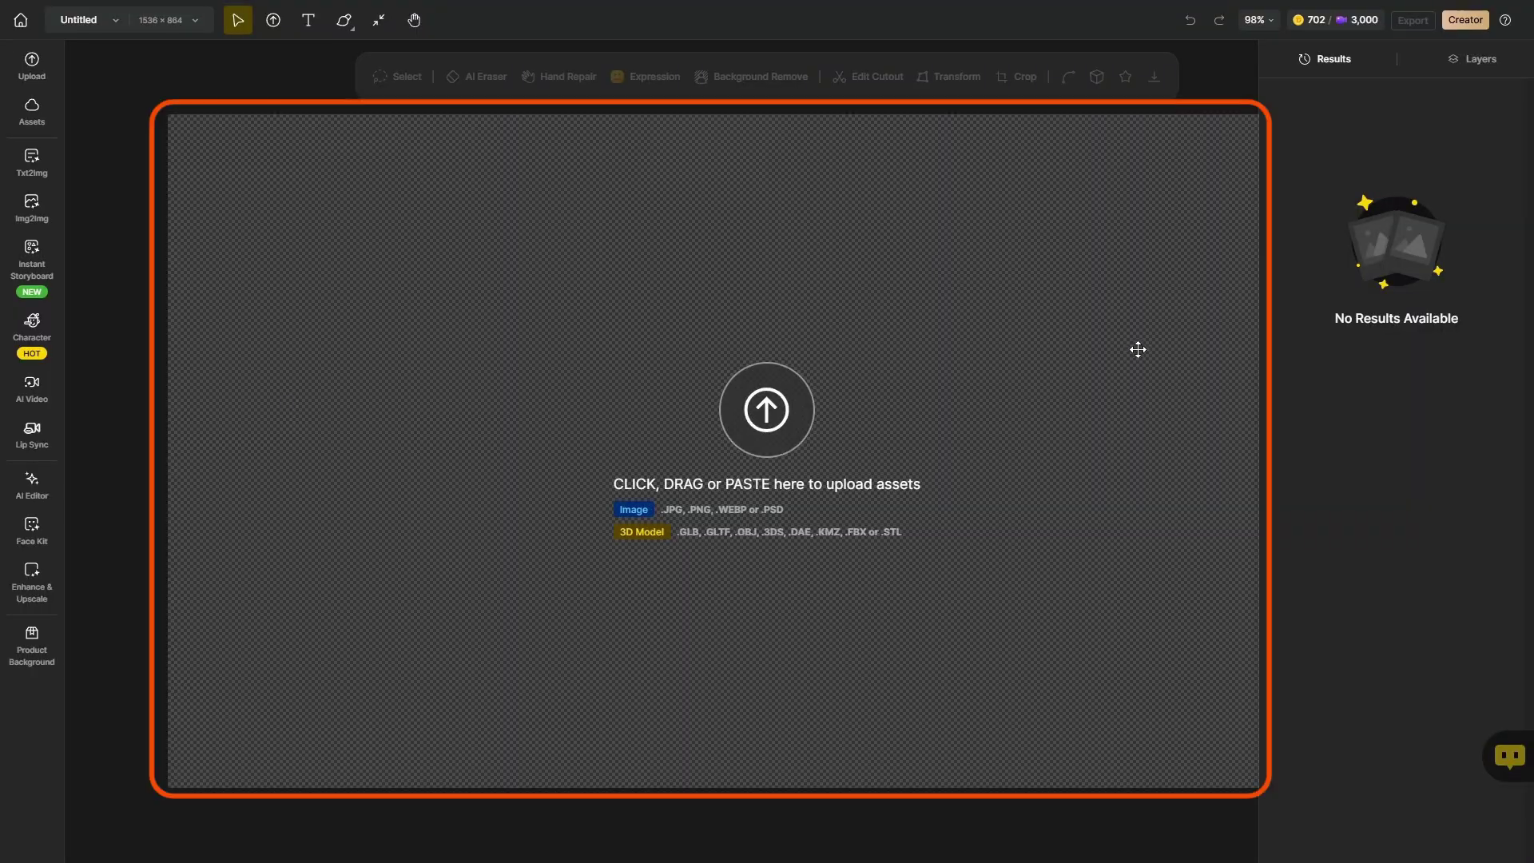
left_click_drag(894, 396, 671, 404)
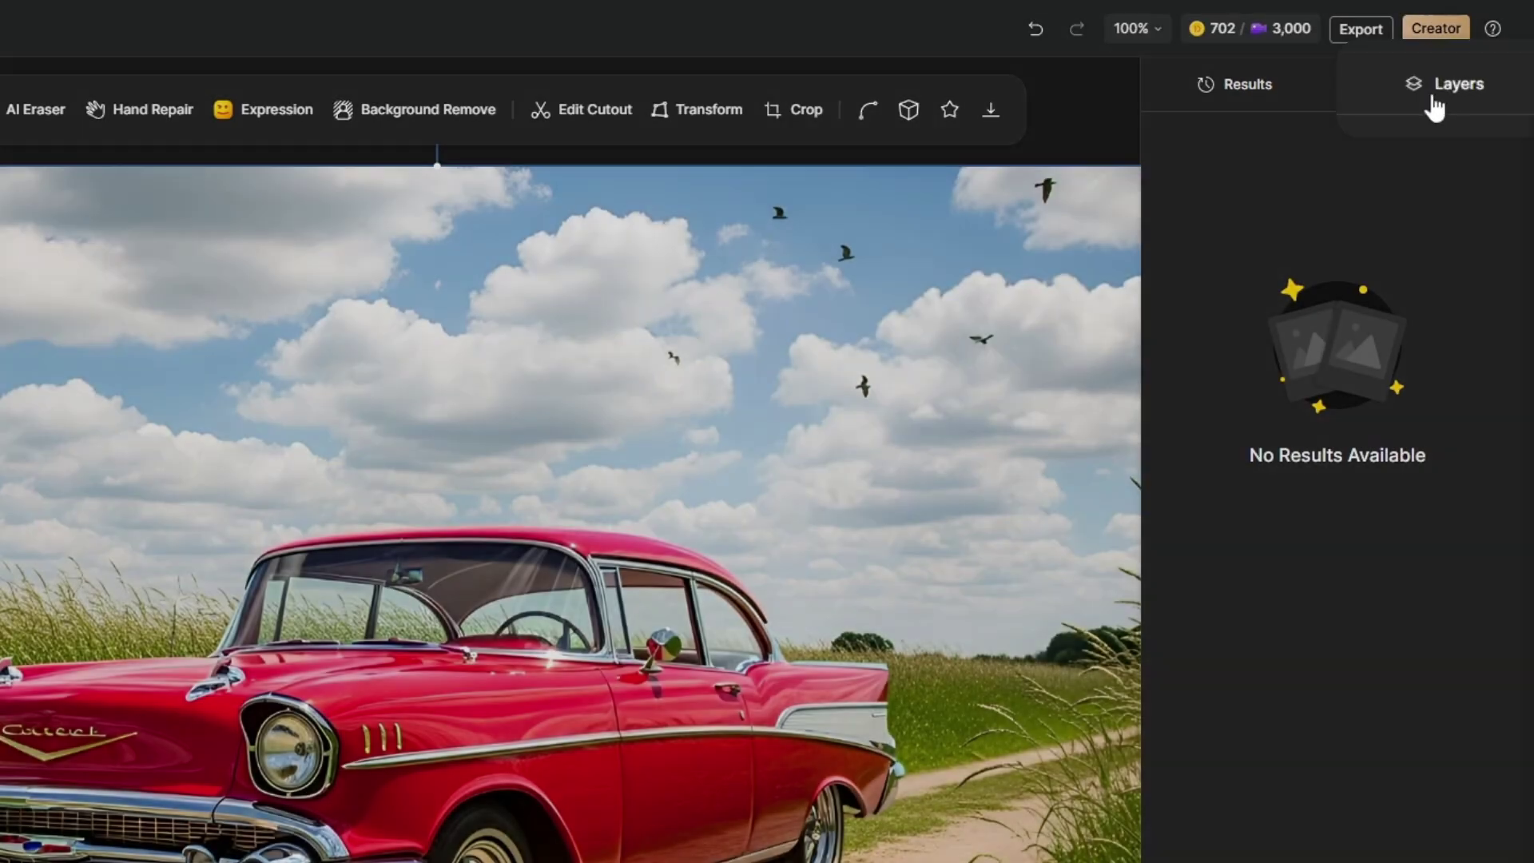
Check Layer 1's opacity by sliding it down and back to 100%, then open its options menu
left_click(1433, 100)
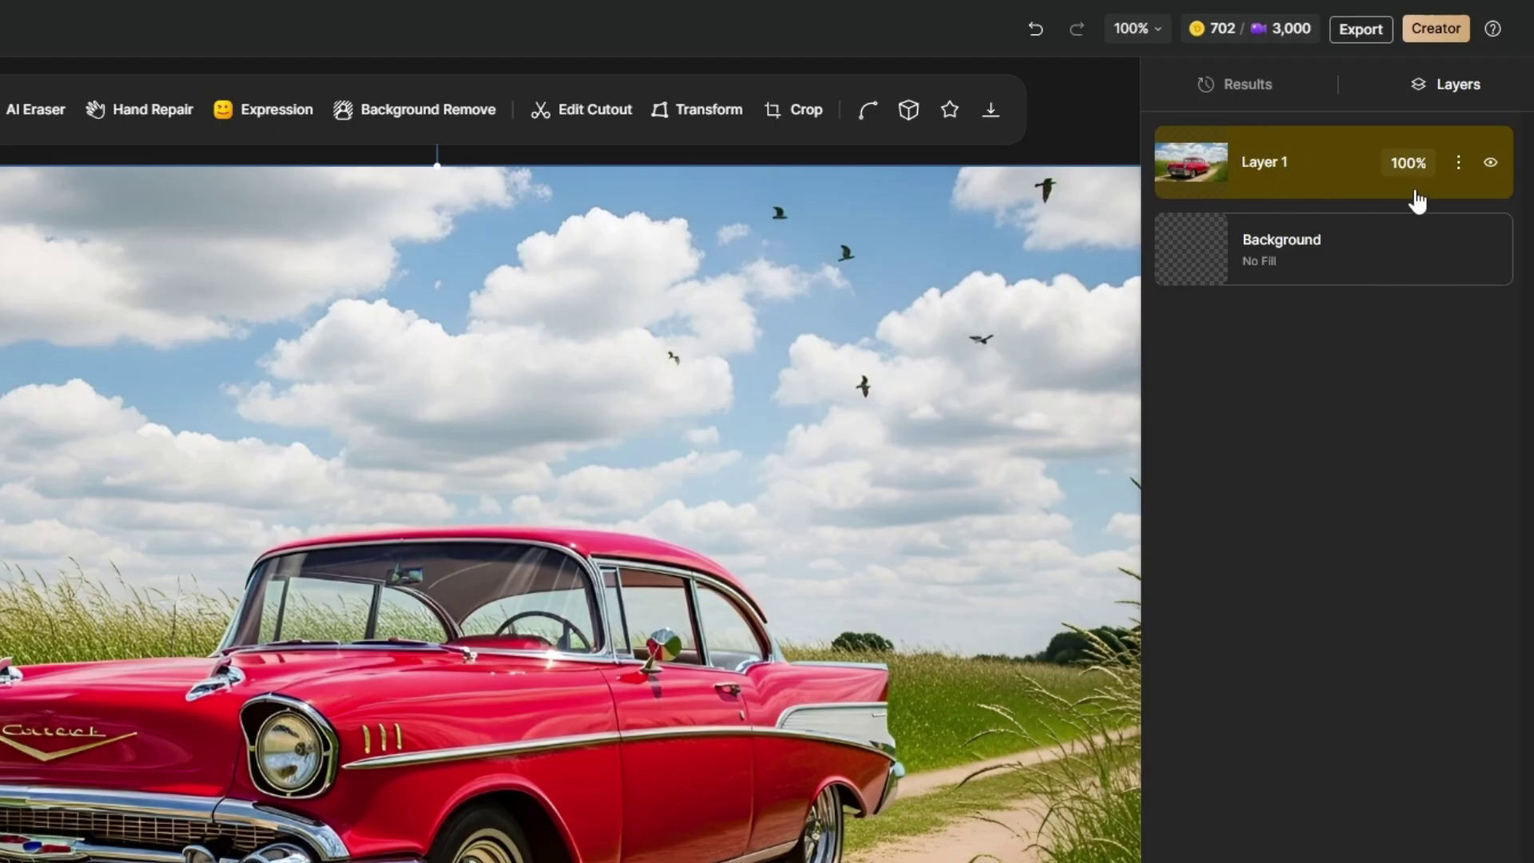
left_click(1417, 164)
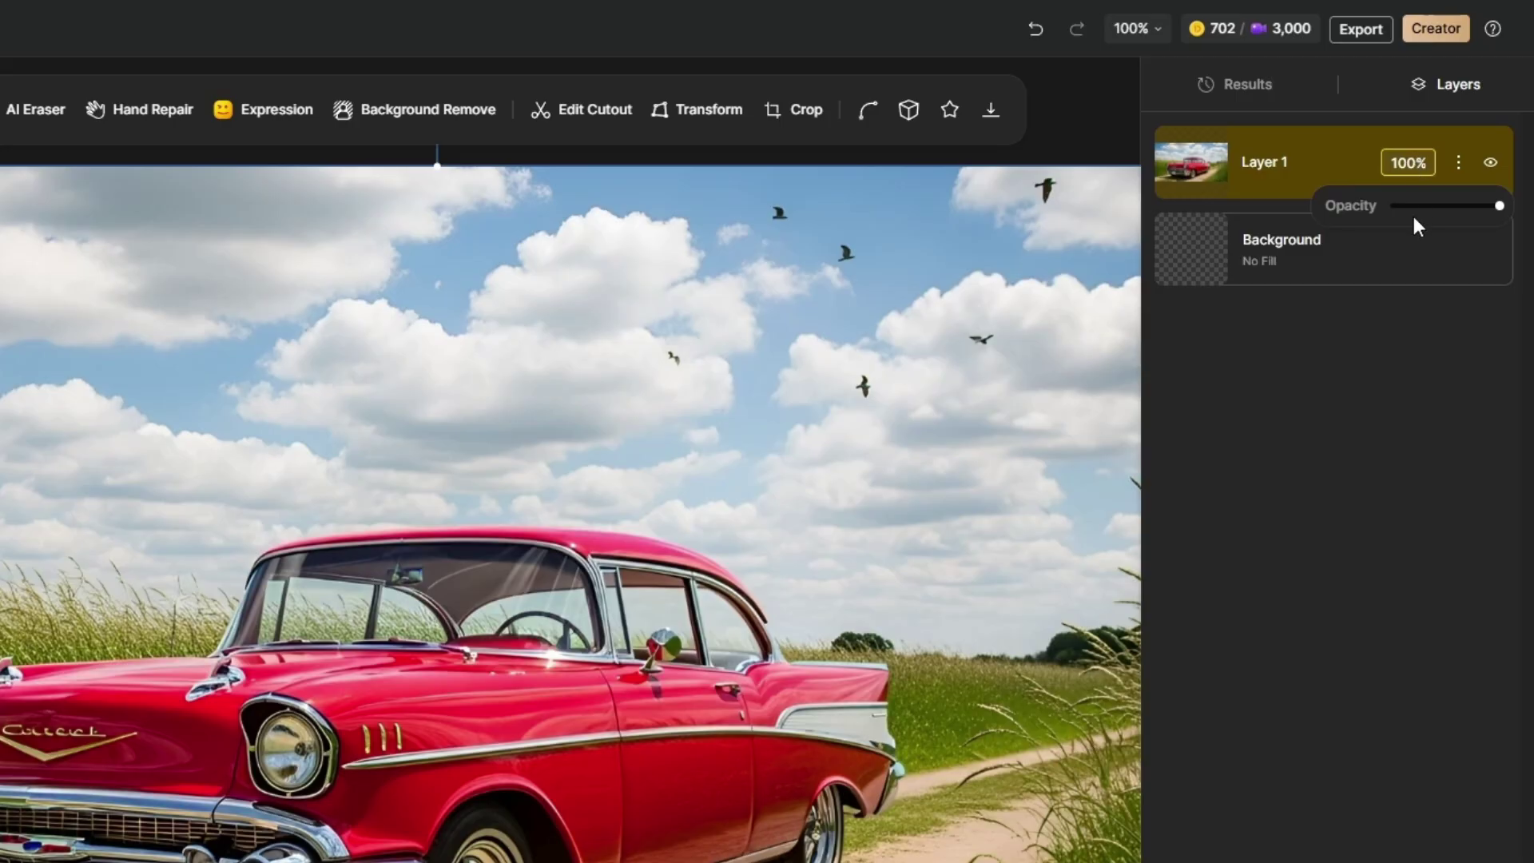
mouse_move(1500, 205)
left_mouse_down()
mouse_move(1383, 209)
mouse_move(1516, 205)
left_mouse_up()
left_click(1459, 160)
left_click(1458, 164)
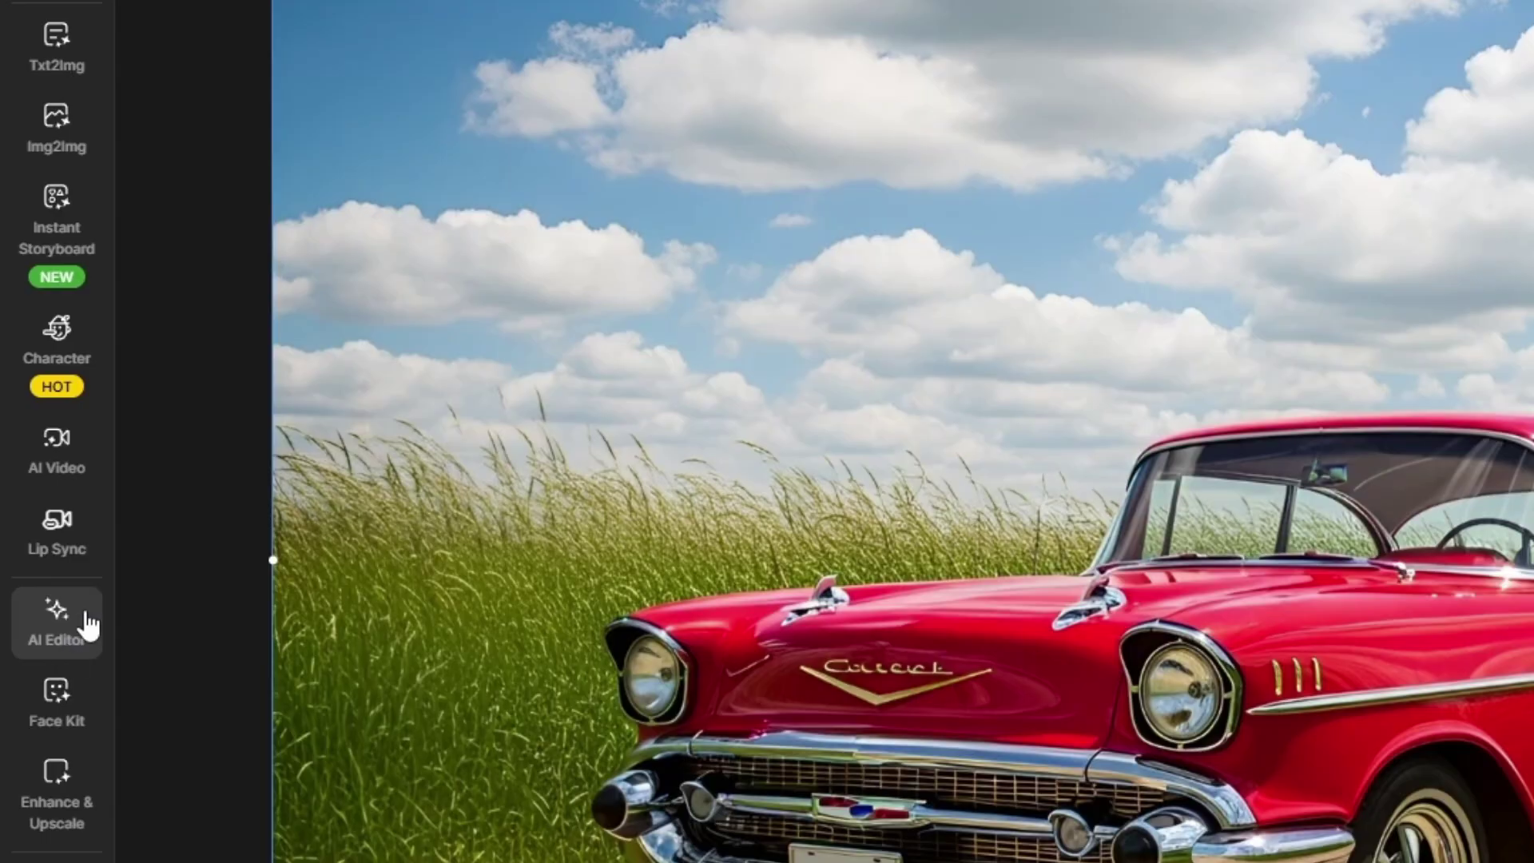
Use Chat Editor with FLUX.1 Kontext and Default ratio to remove the birds from the sky
mouse_move(74, 809)
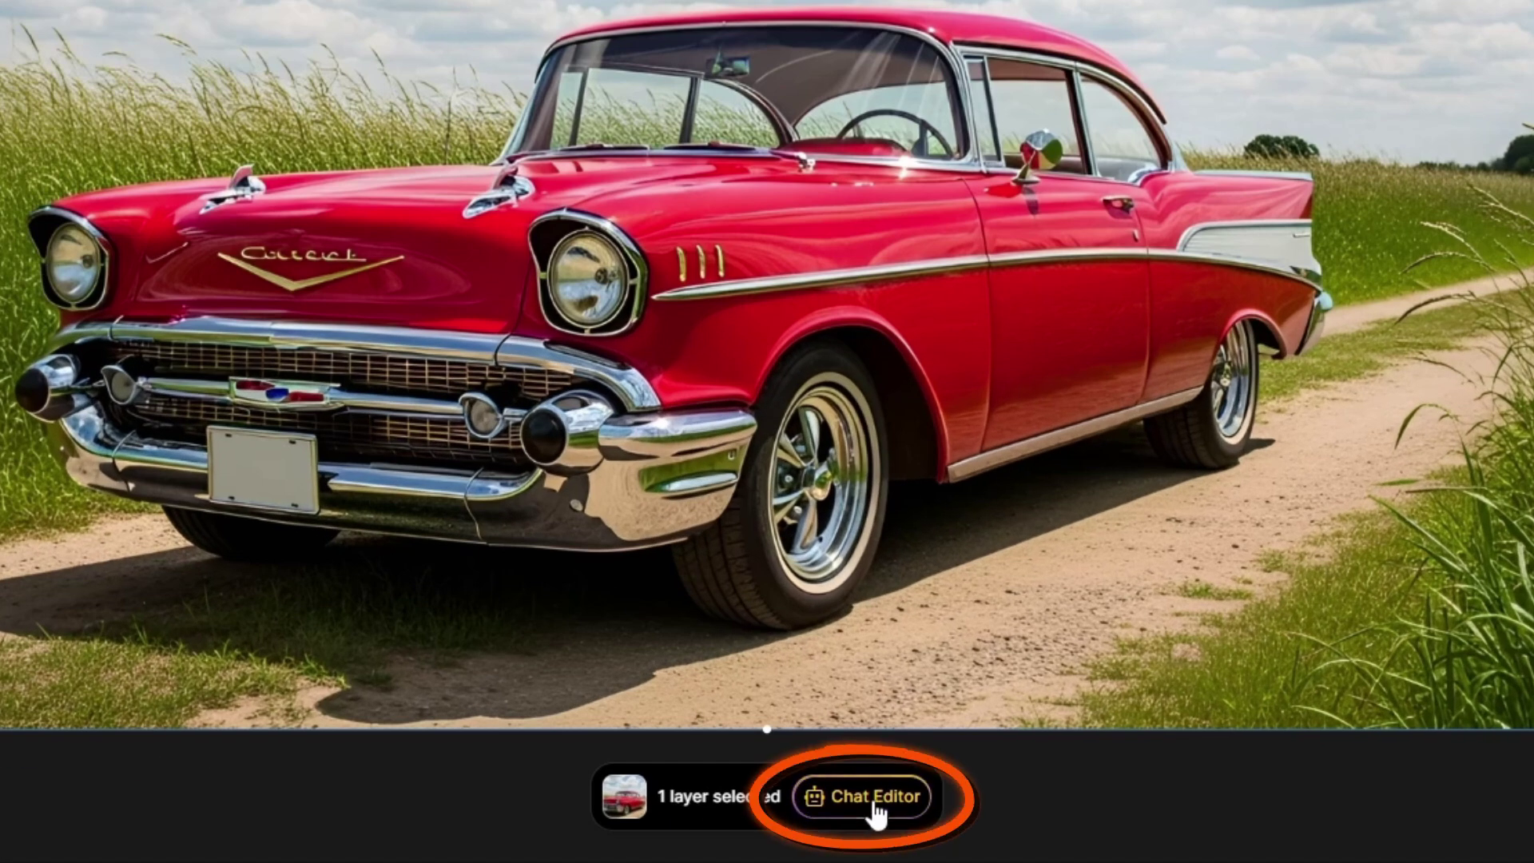
left_click(875, 803)
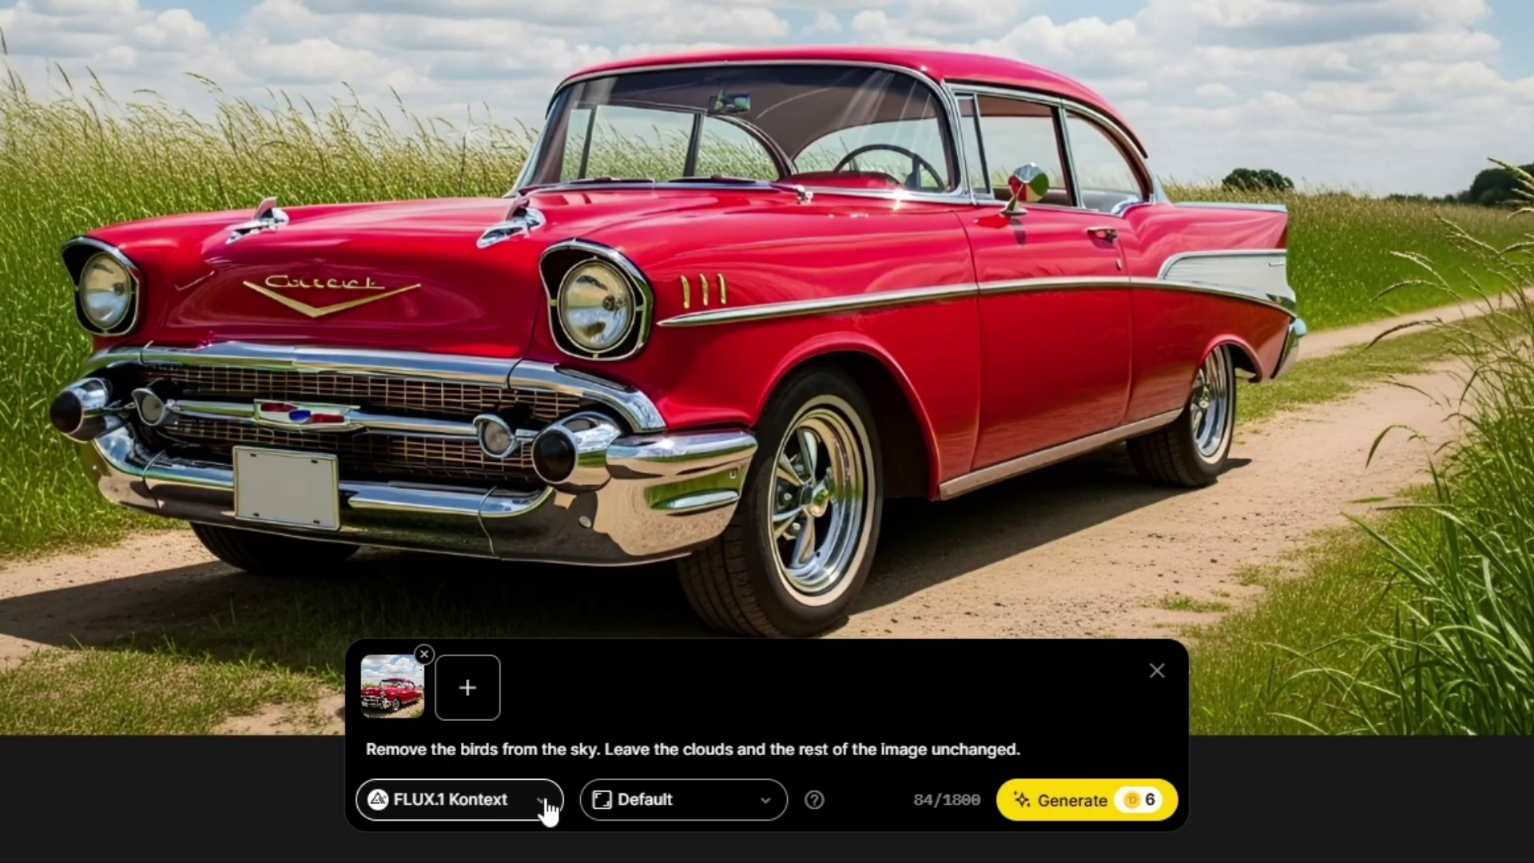
left_click(609, 820)
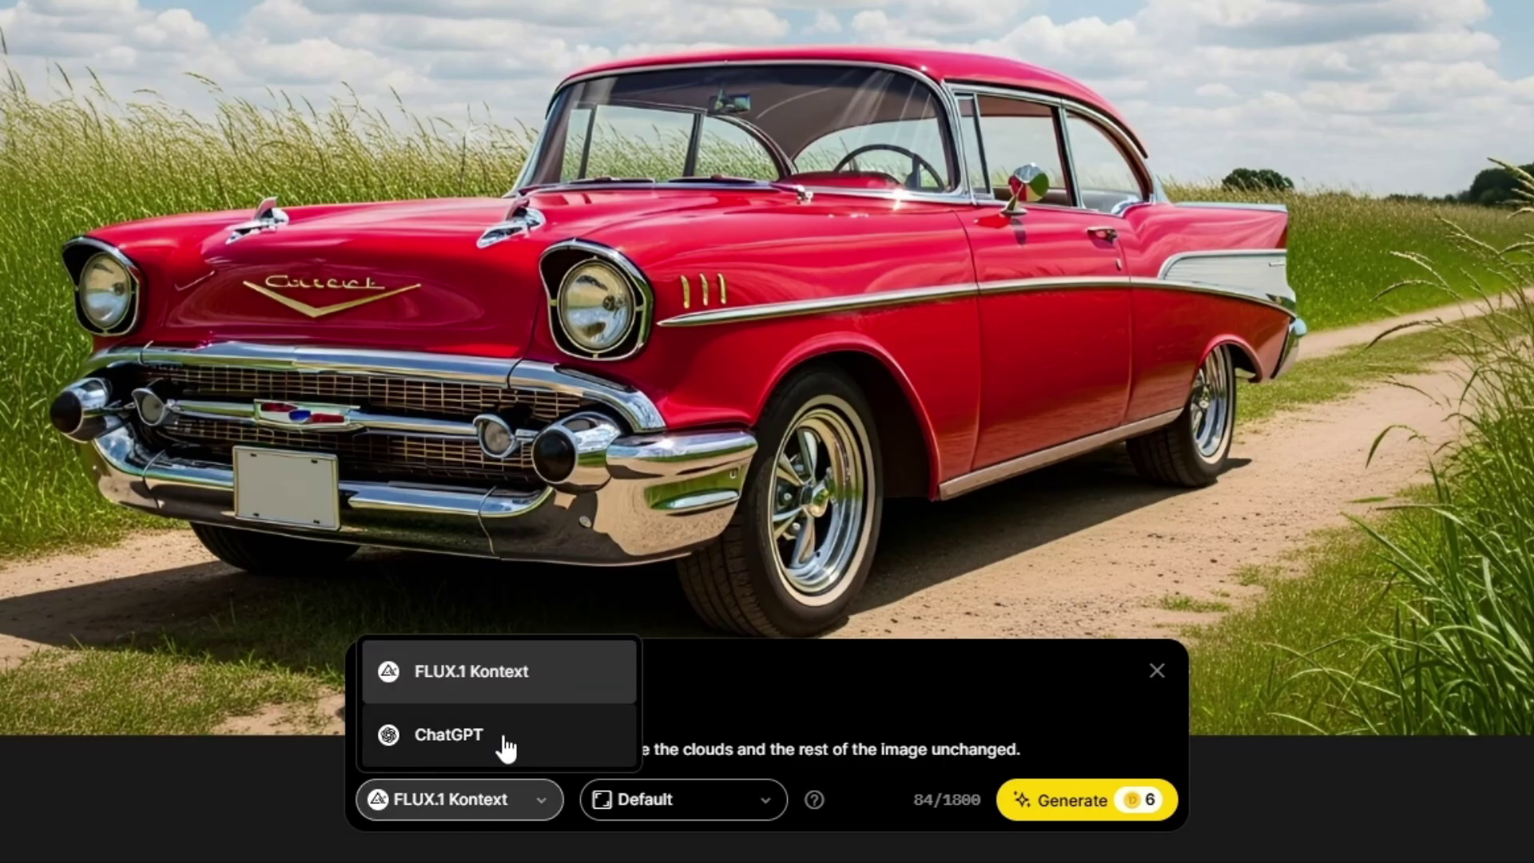
left_click(534, 679)
left_click(722, 813)
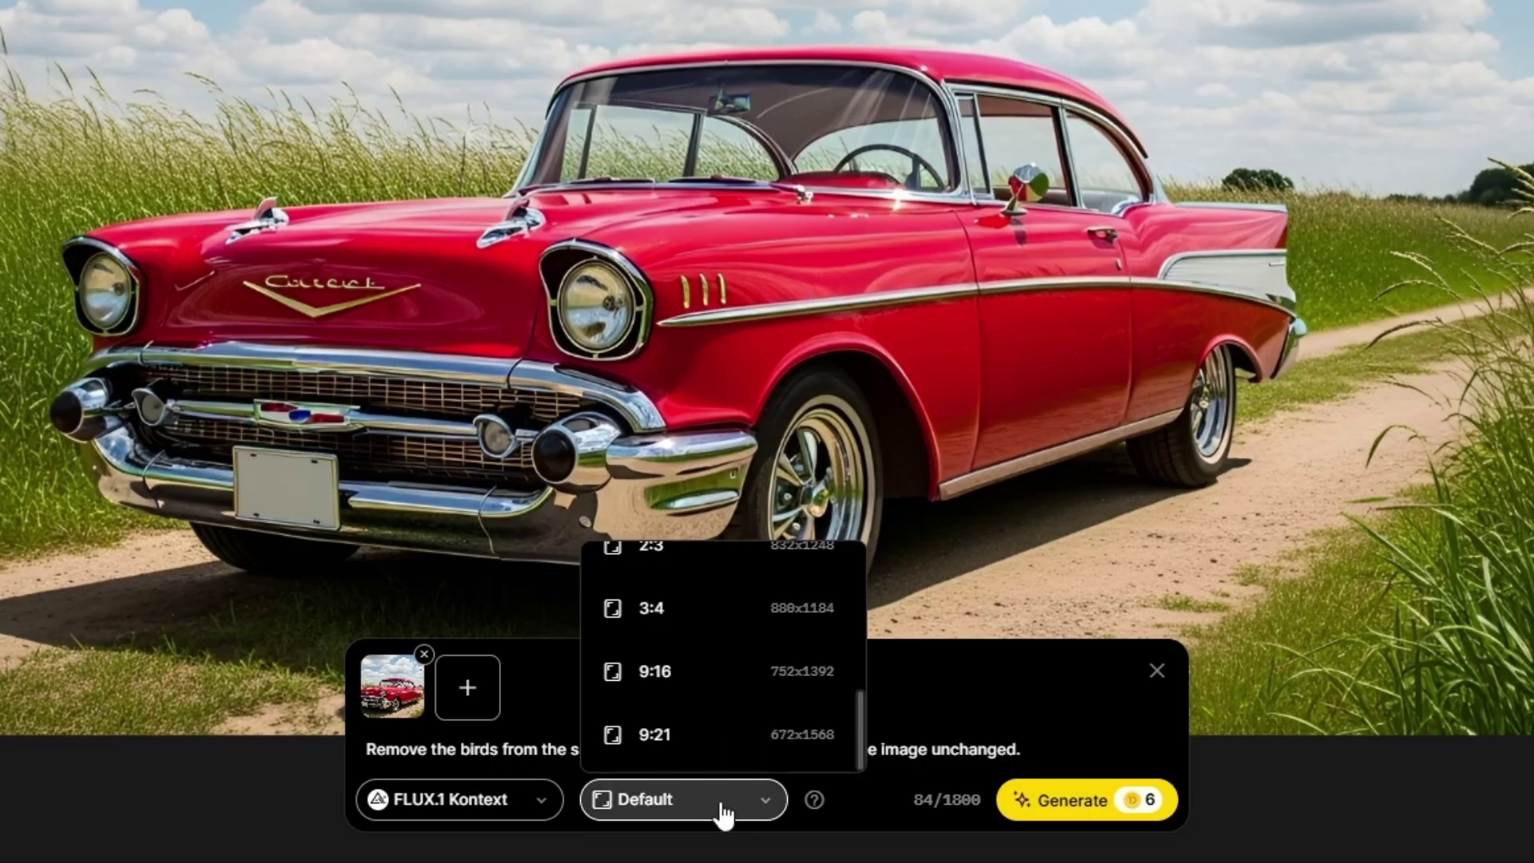
scroll(796, 690, "up", 5)
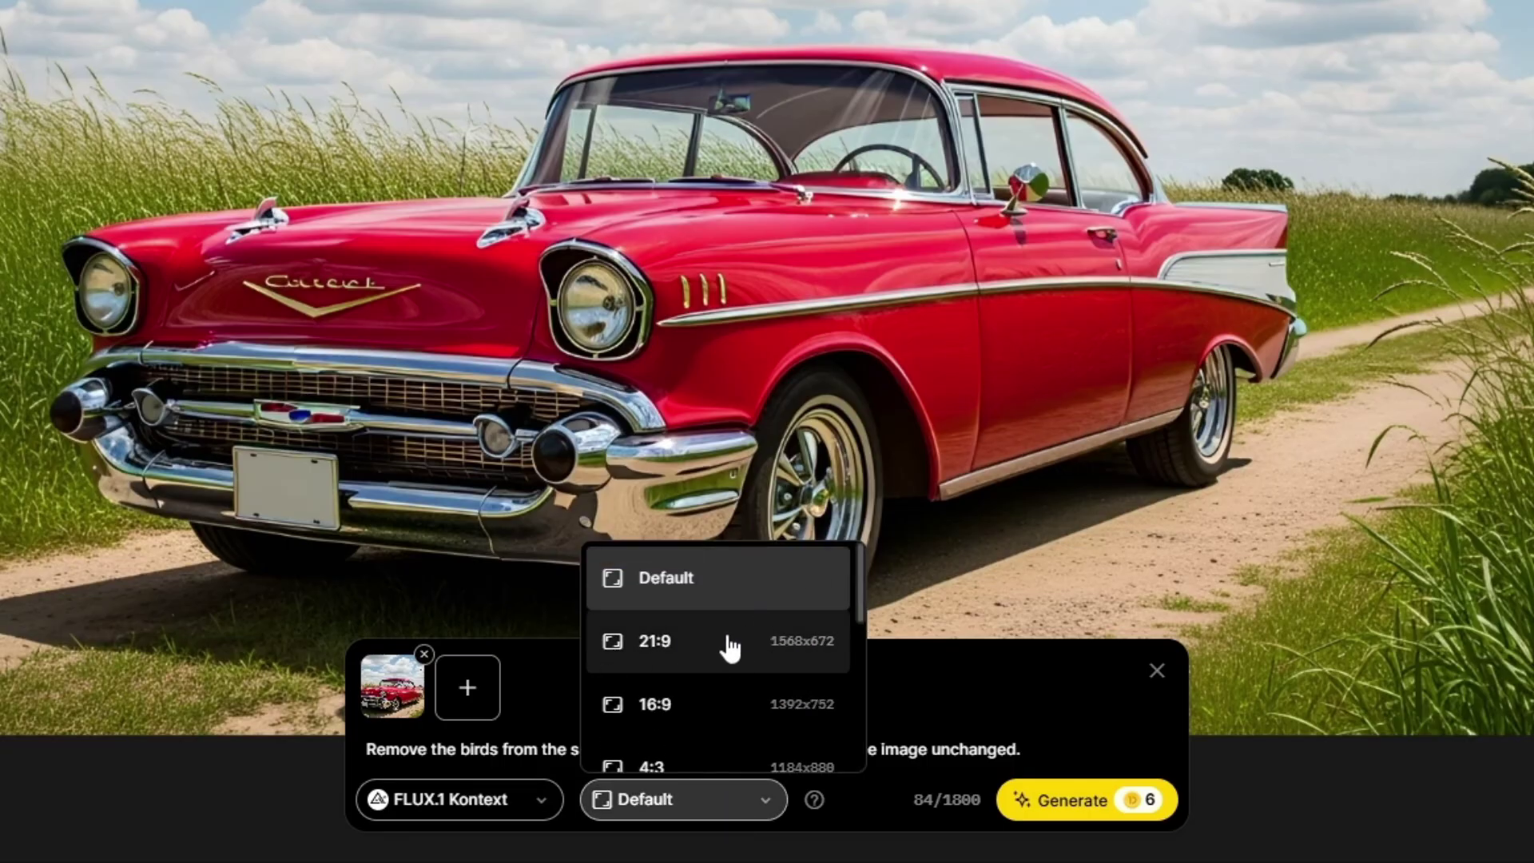
scroll(788, 596, "down", 5)
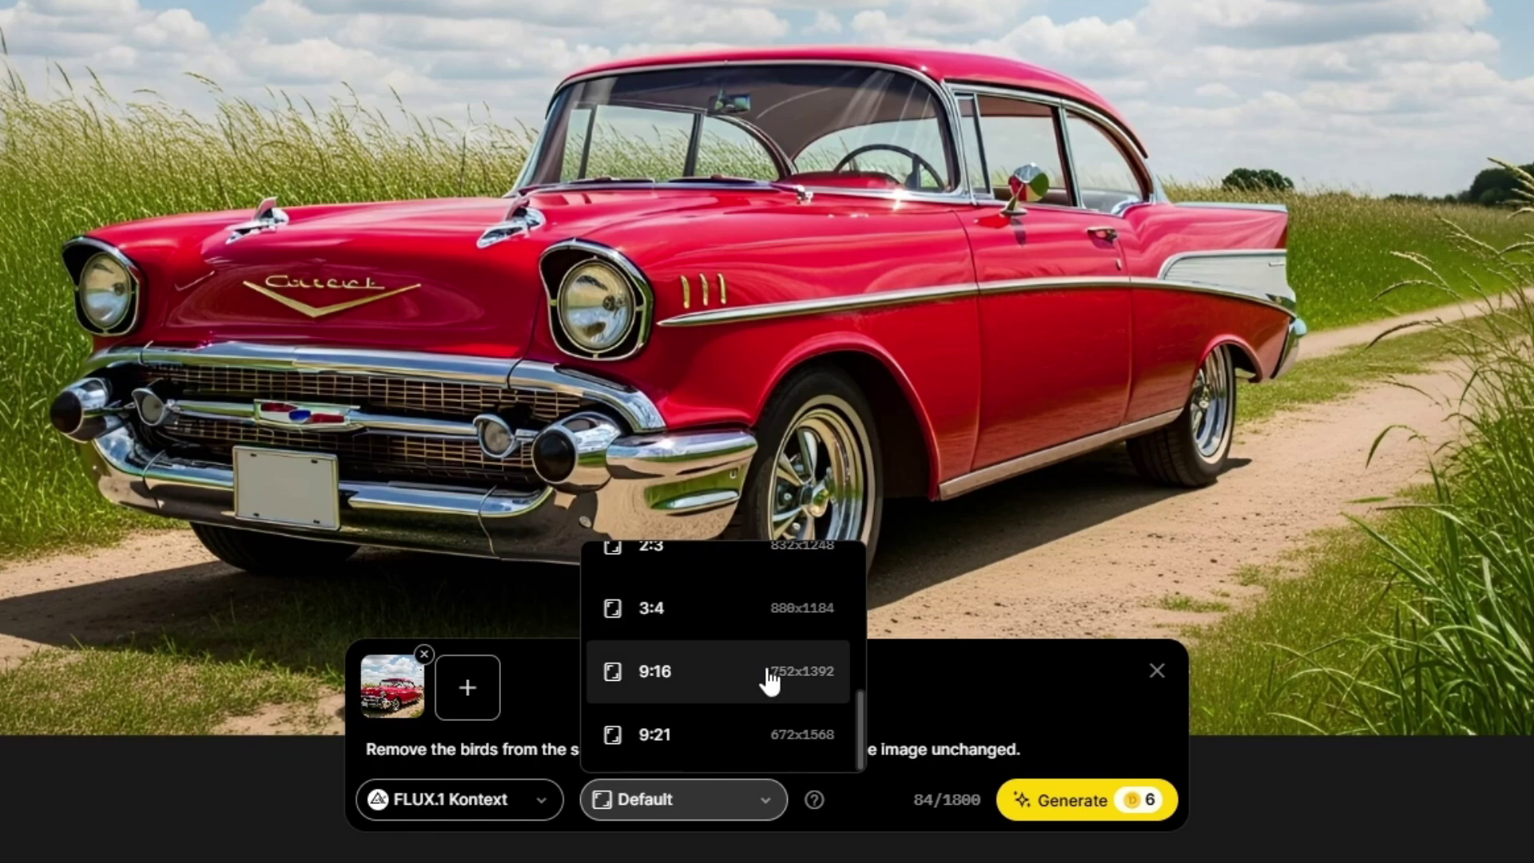
scroll(767, 695, "up", 5)
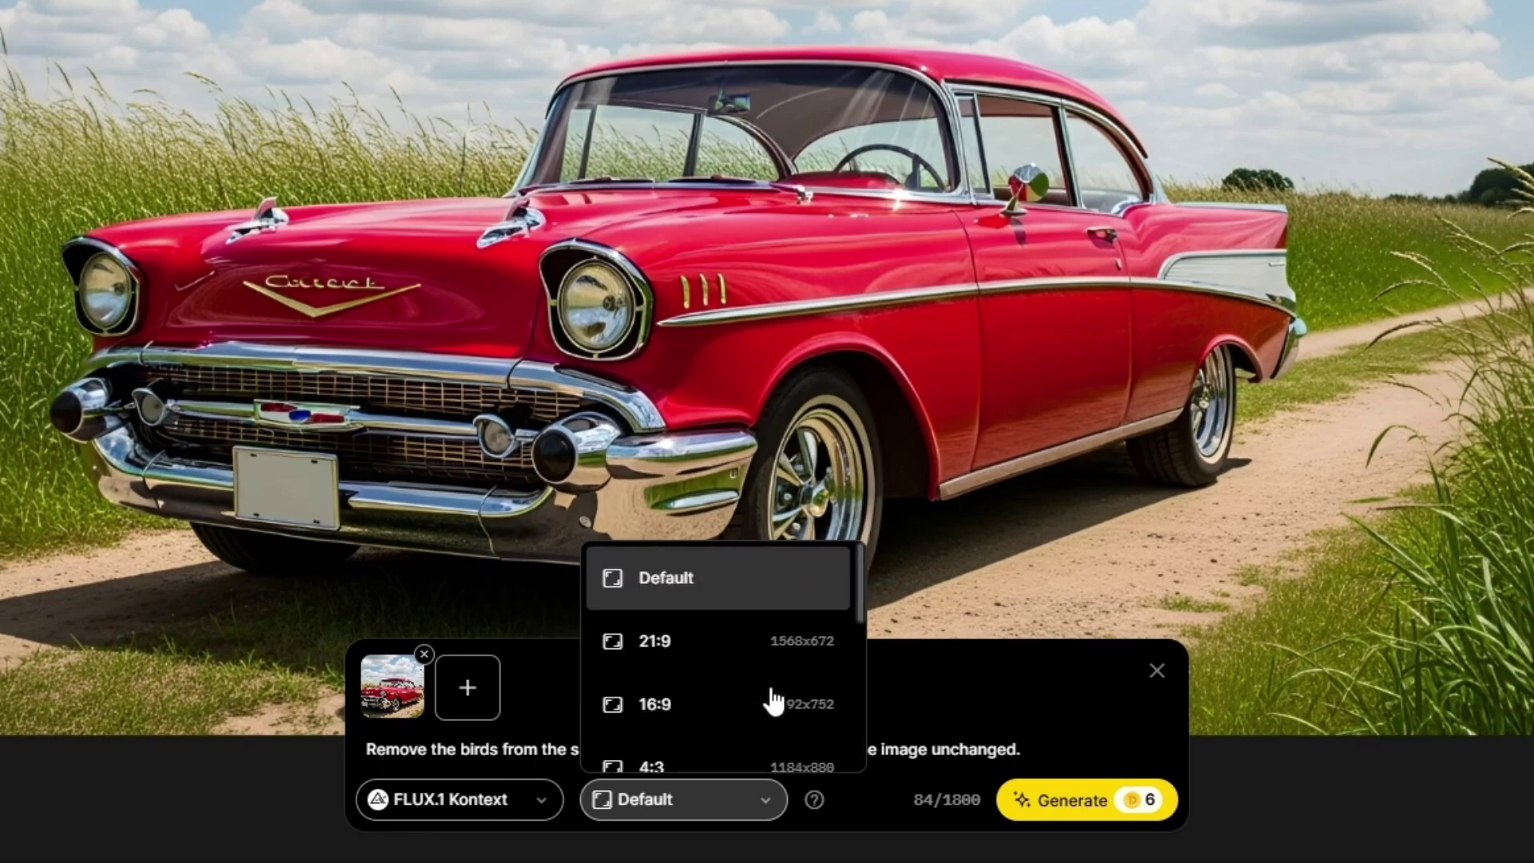
left_click(936, 714)
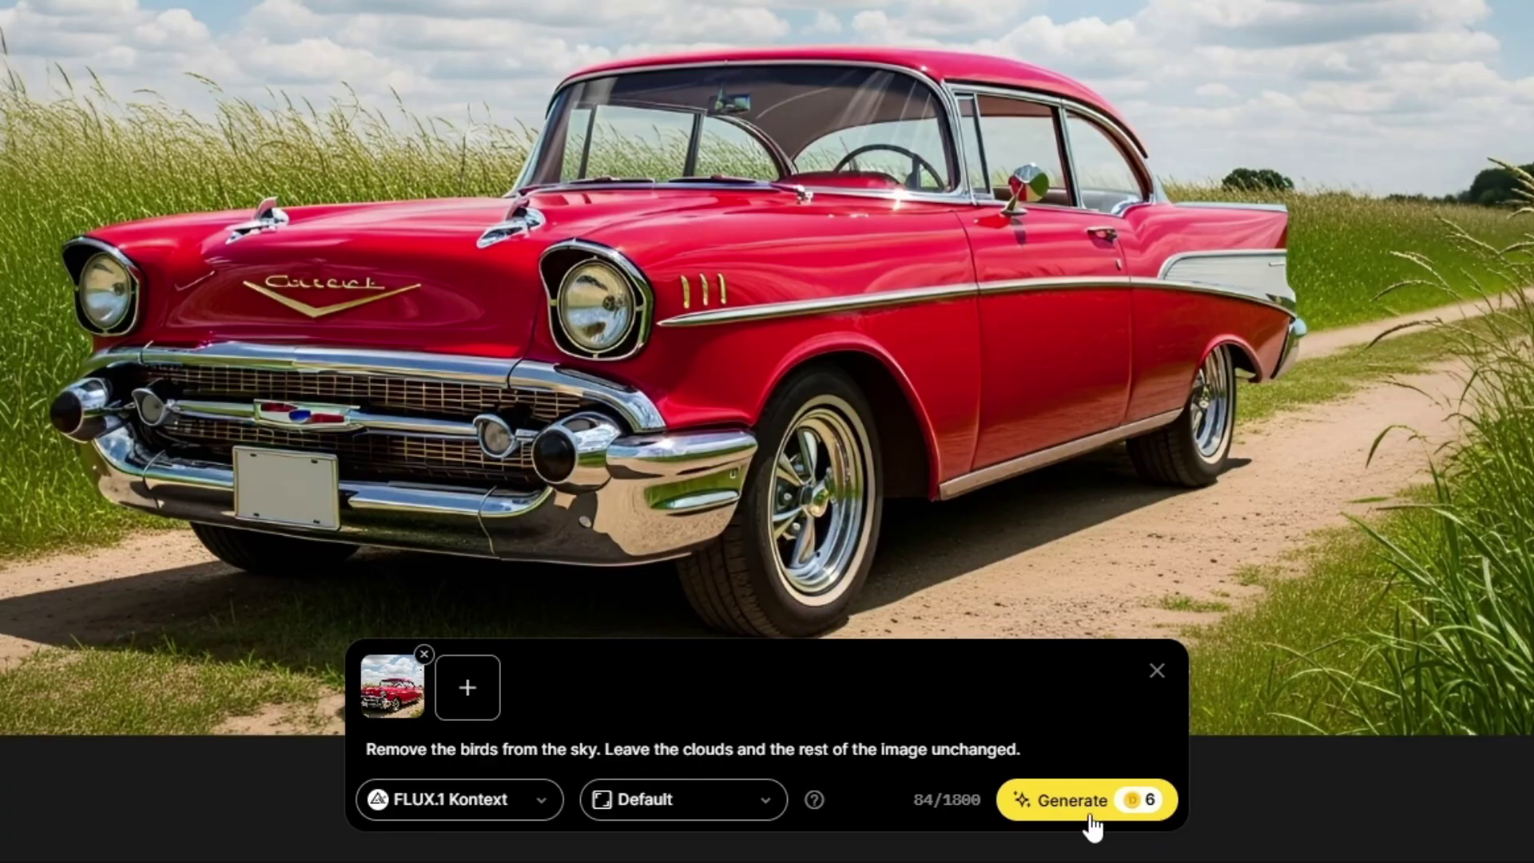
left_click(1069, 801)
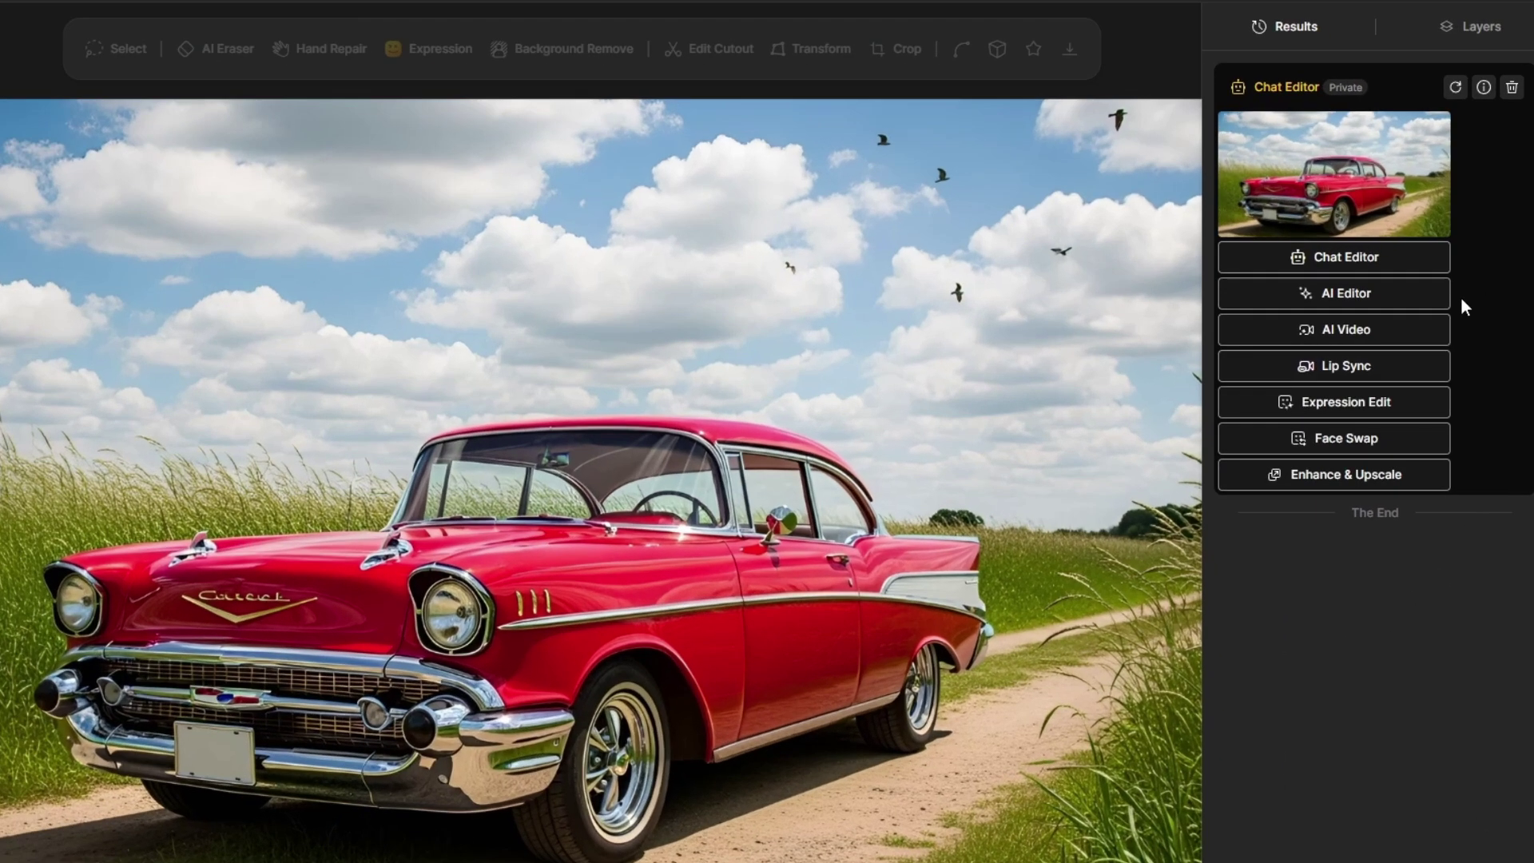
Select the car photo, preview the bird-free result, and open a fresh Chat Editor prompt with the photo attached
mouse_move(1370, 171)
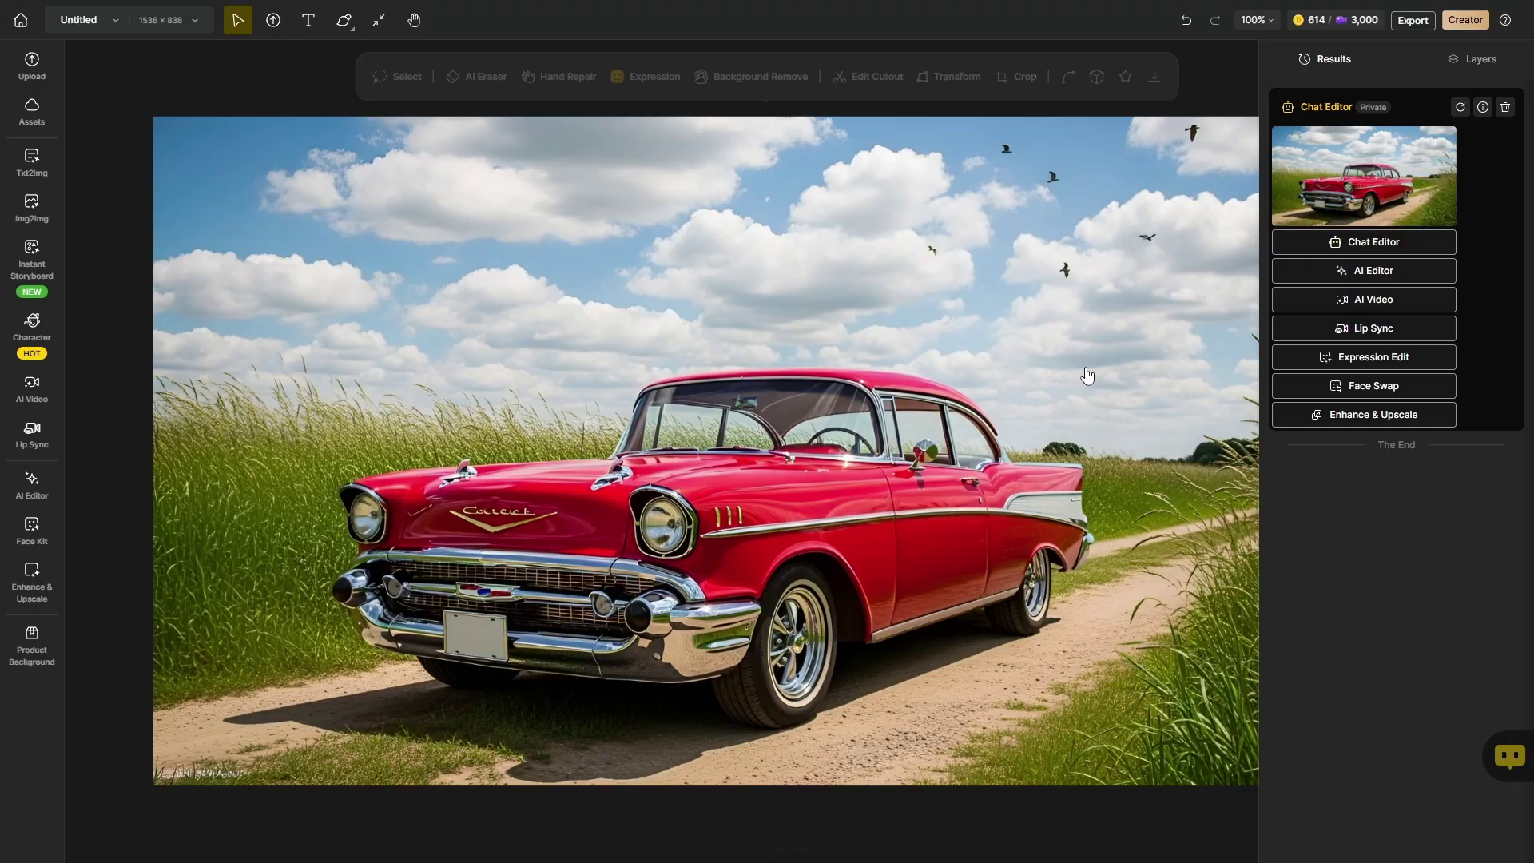
left_click(1087, 376)
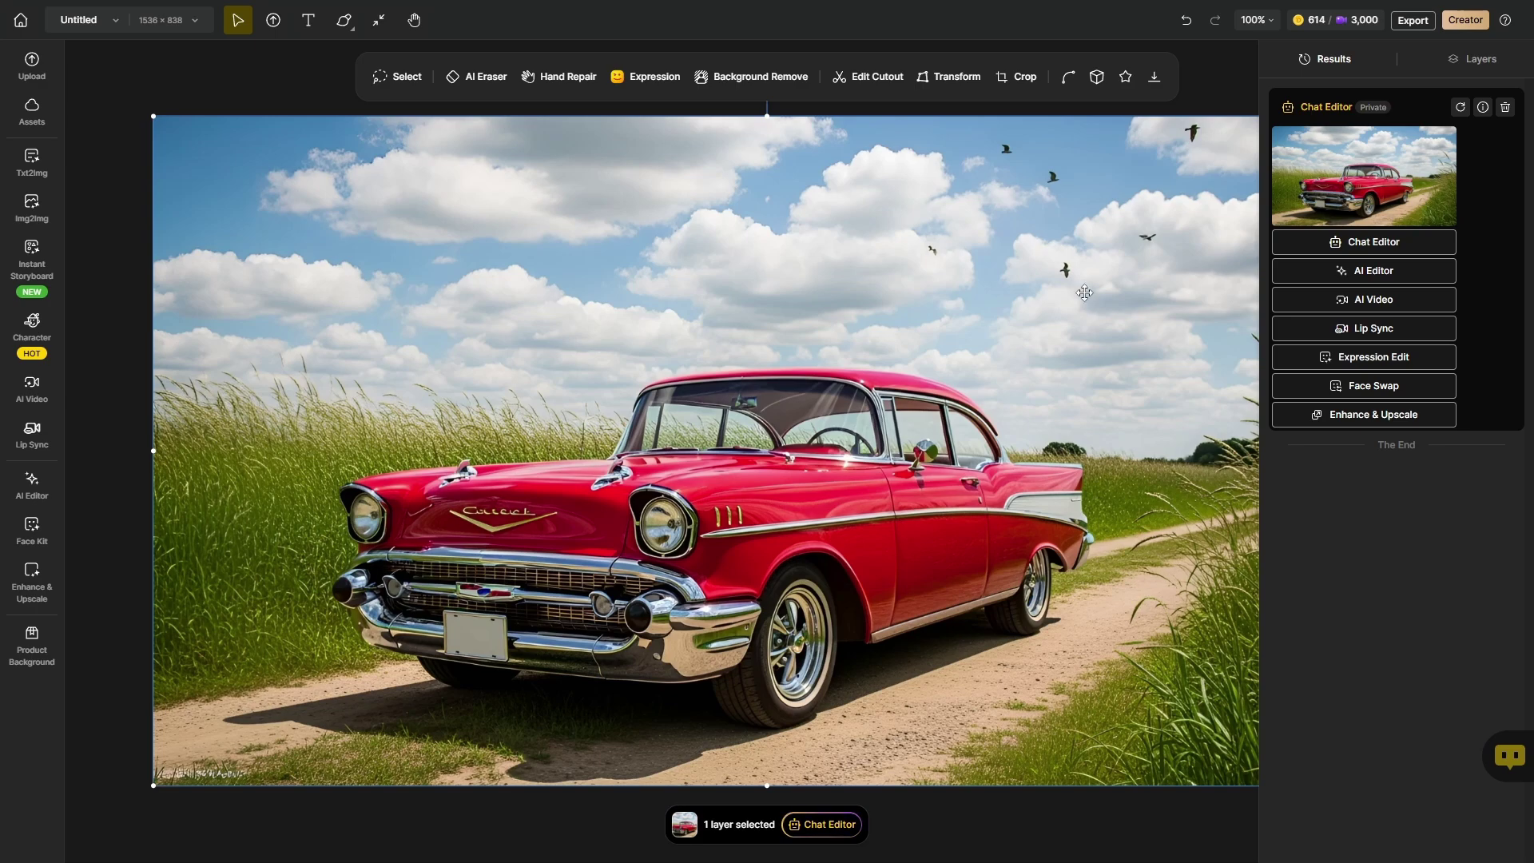
left_click(1401, 152)
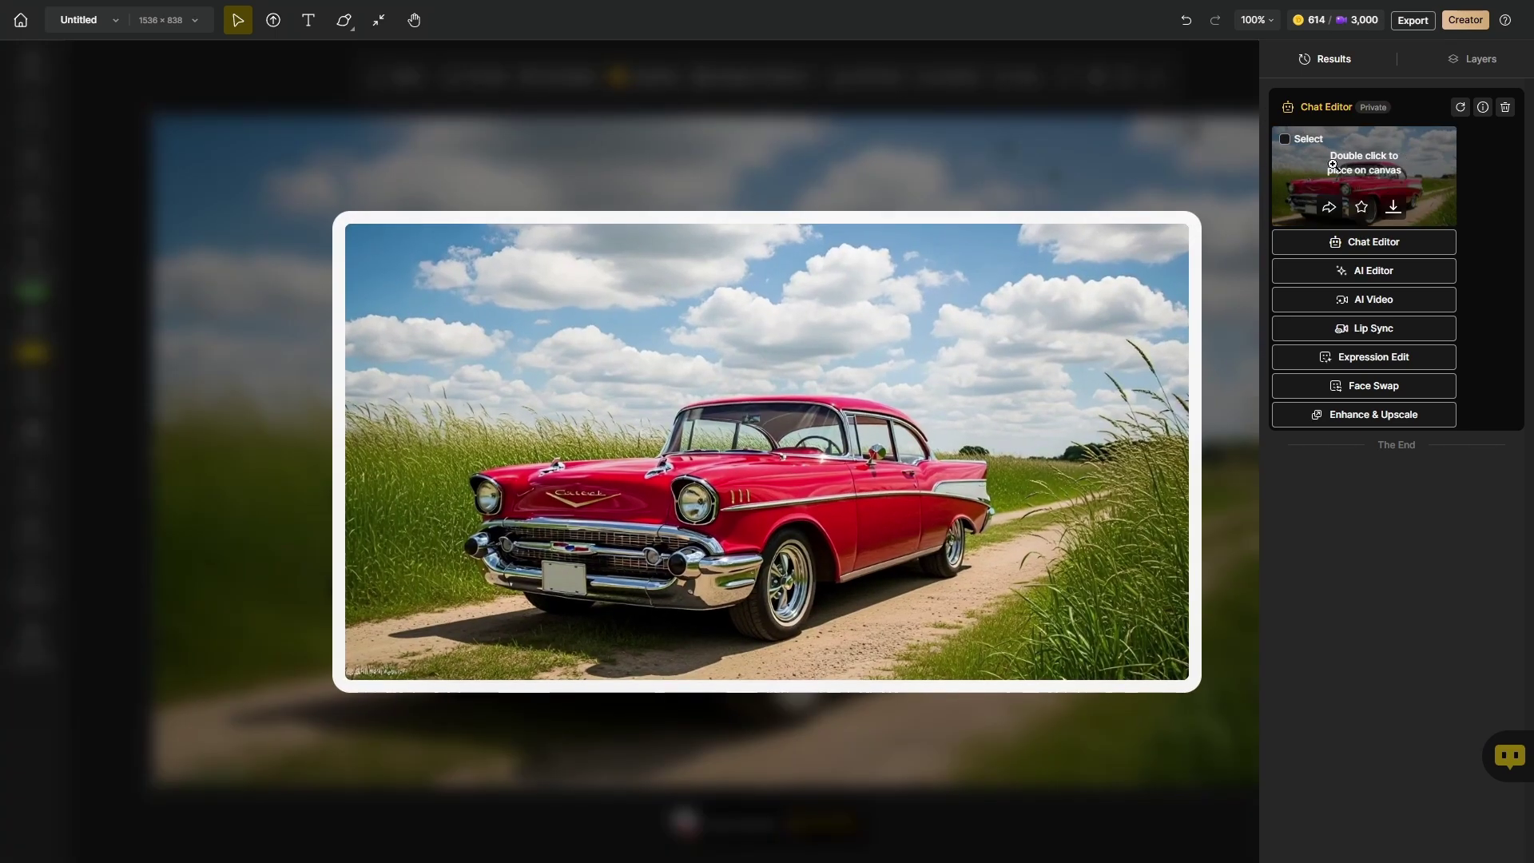
left_click(1346, 247)
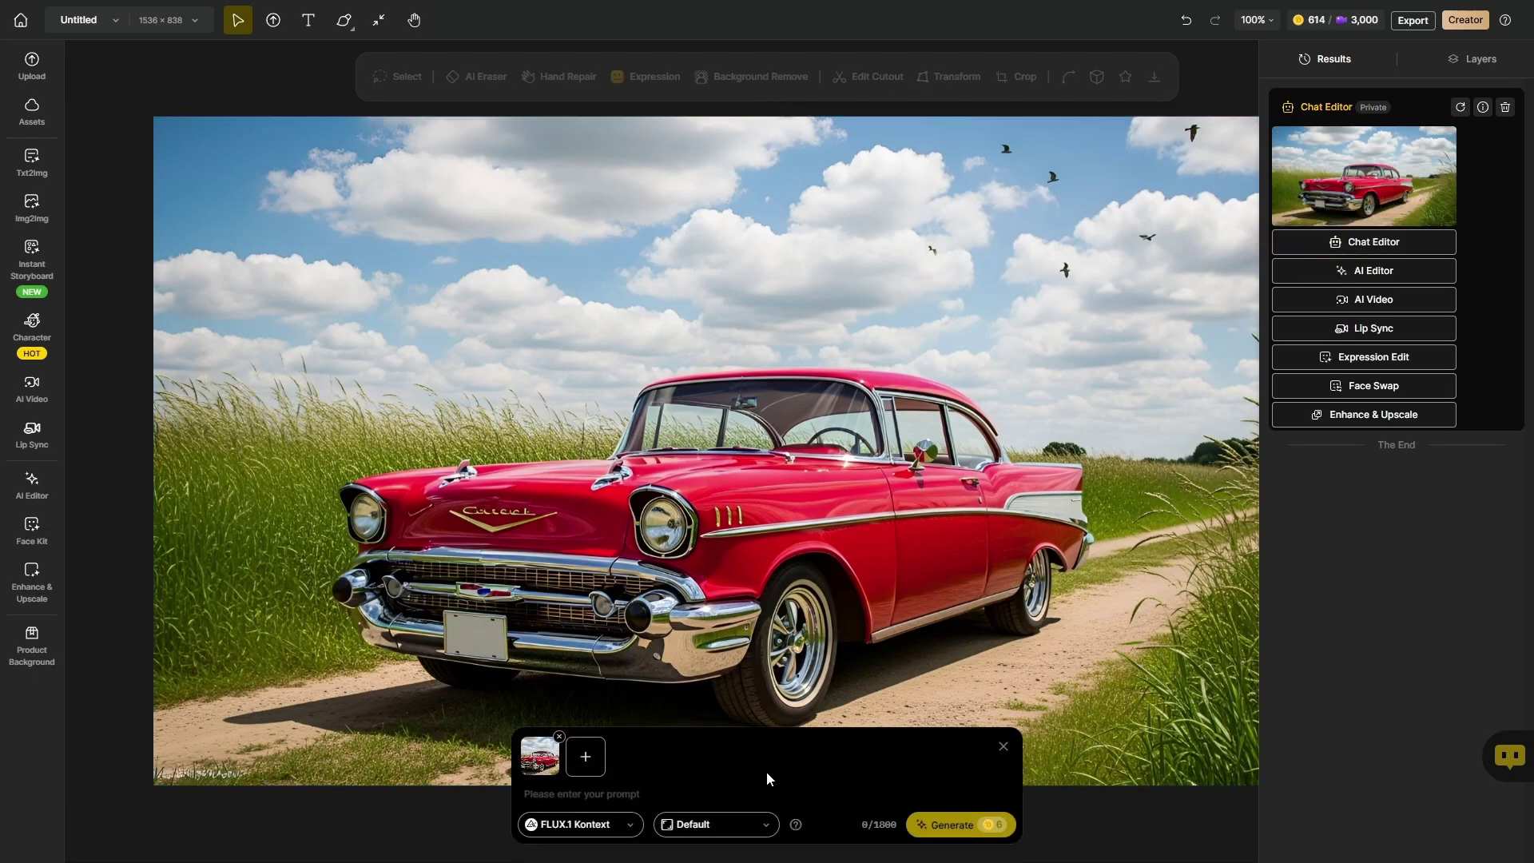
Generate a turquoise version using the prompt 'Change the car's color from red to turquoise blue'
type("Change the car's color from red to turquoise blue")
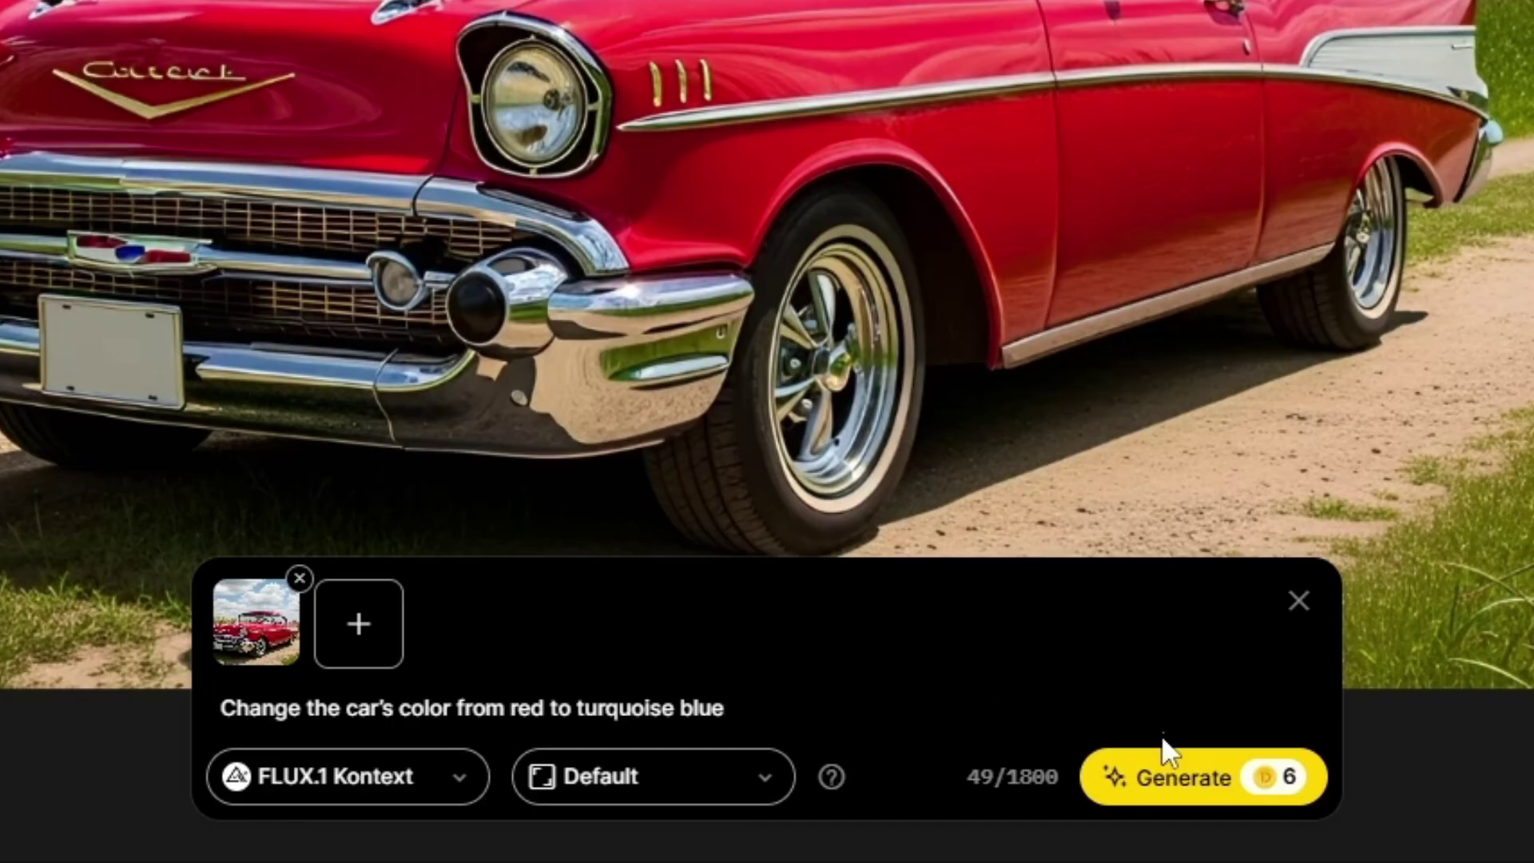
left_click(1176, 783)
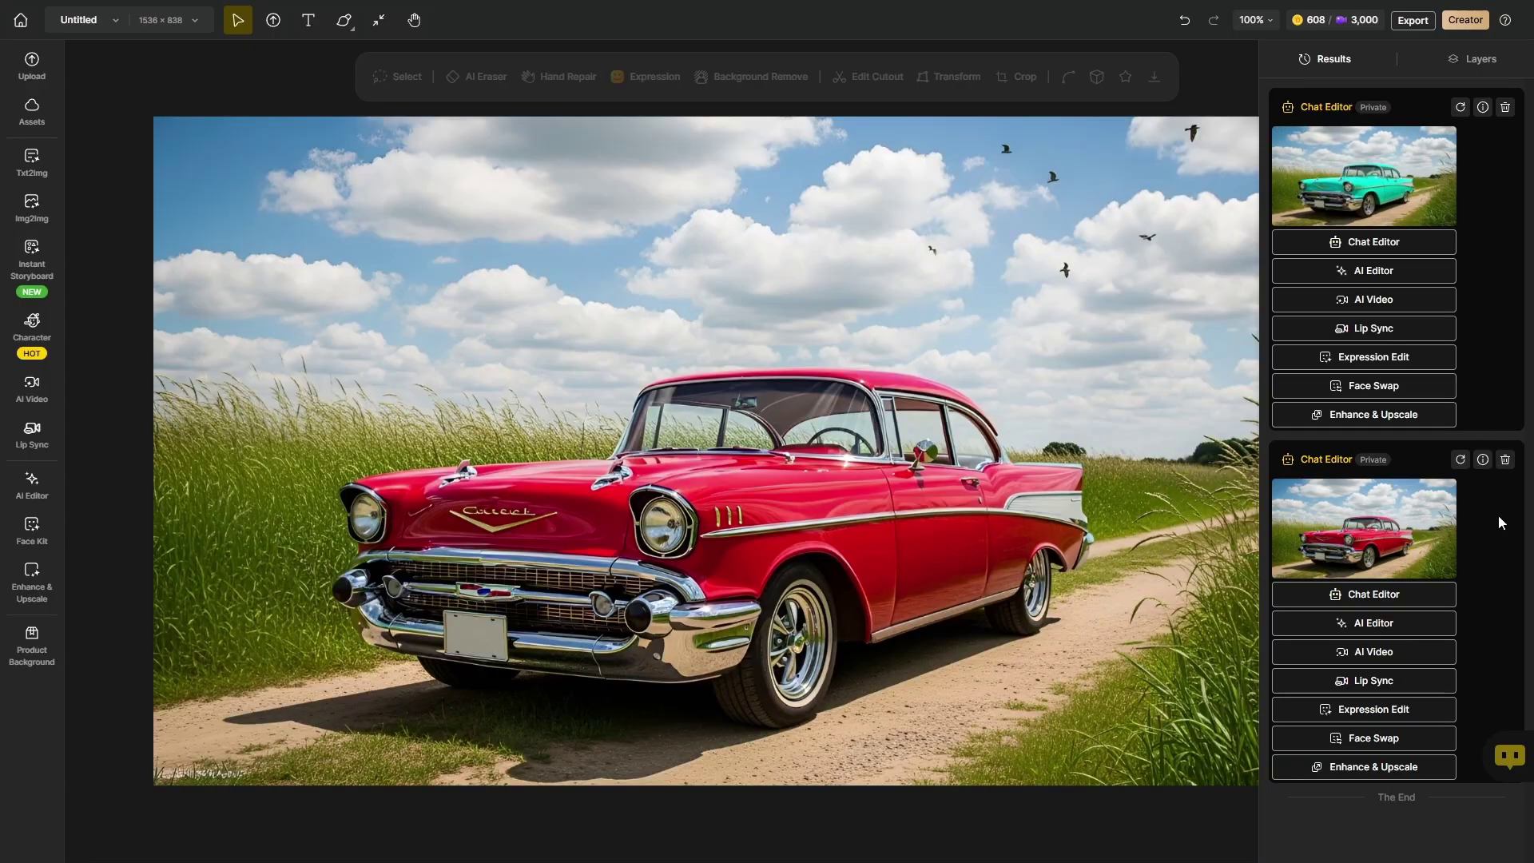
mouse_move(1356, 534)
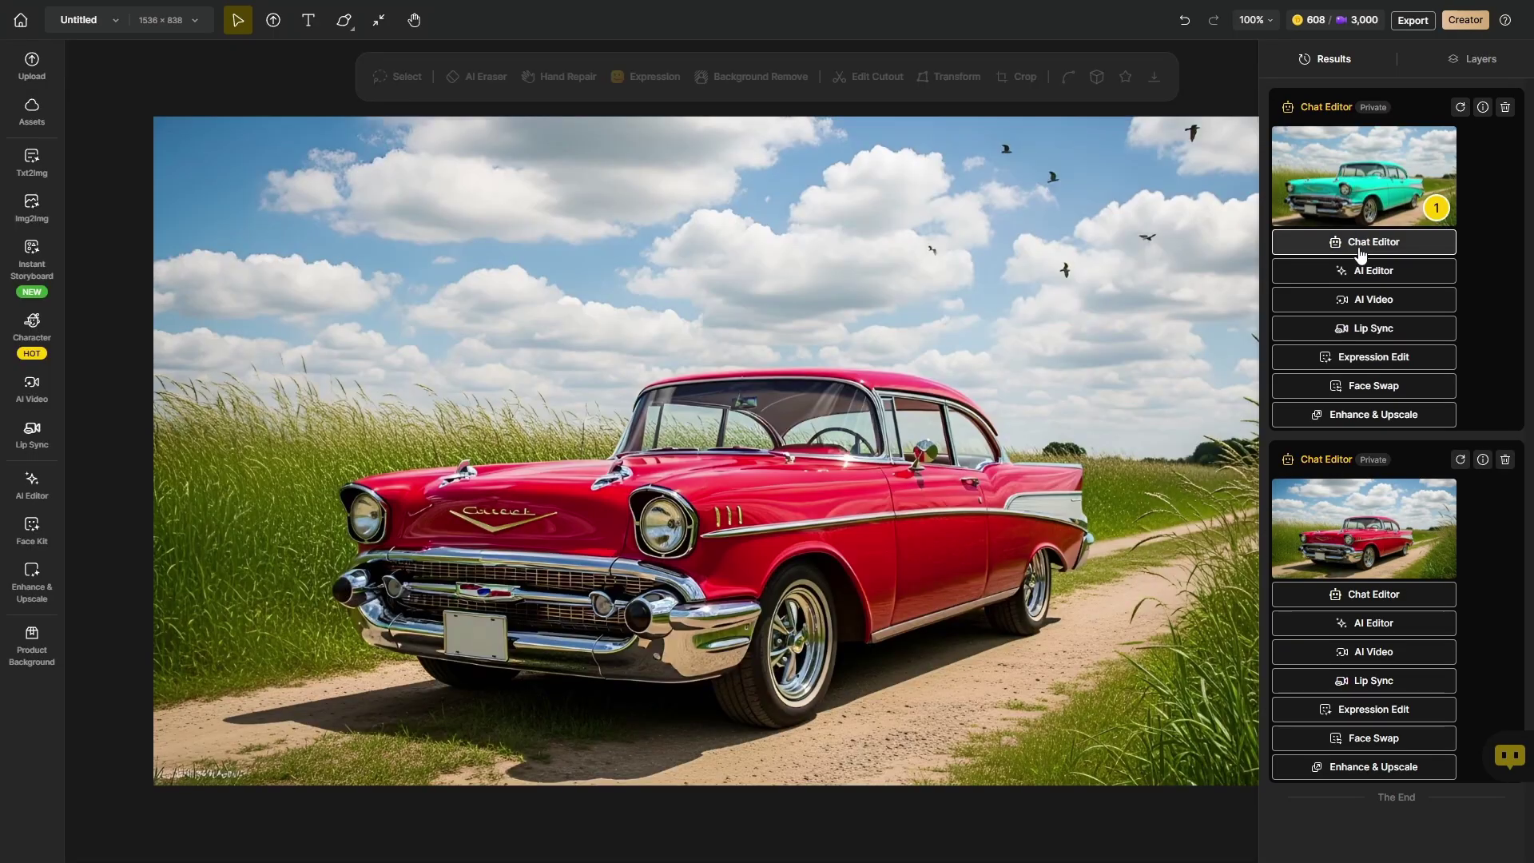
From the turquoise result, generate a version with 'Put an old barn in the background'
left_click(1360, 248)
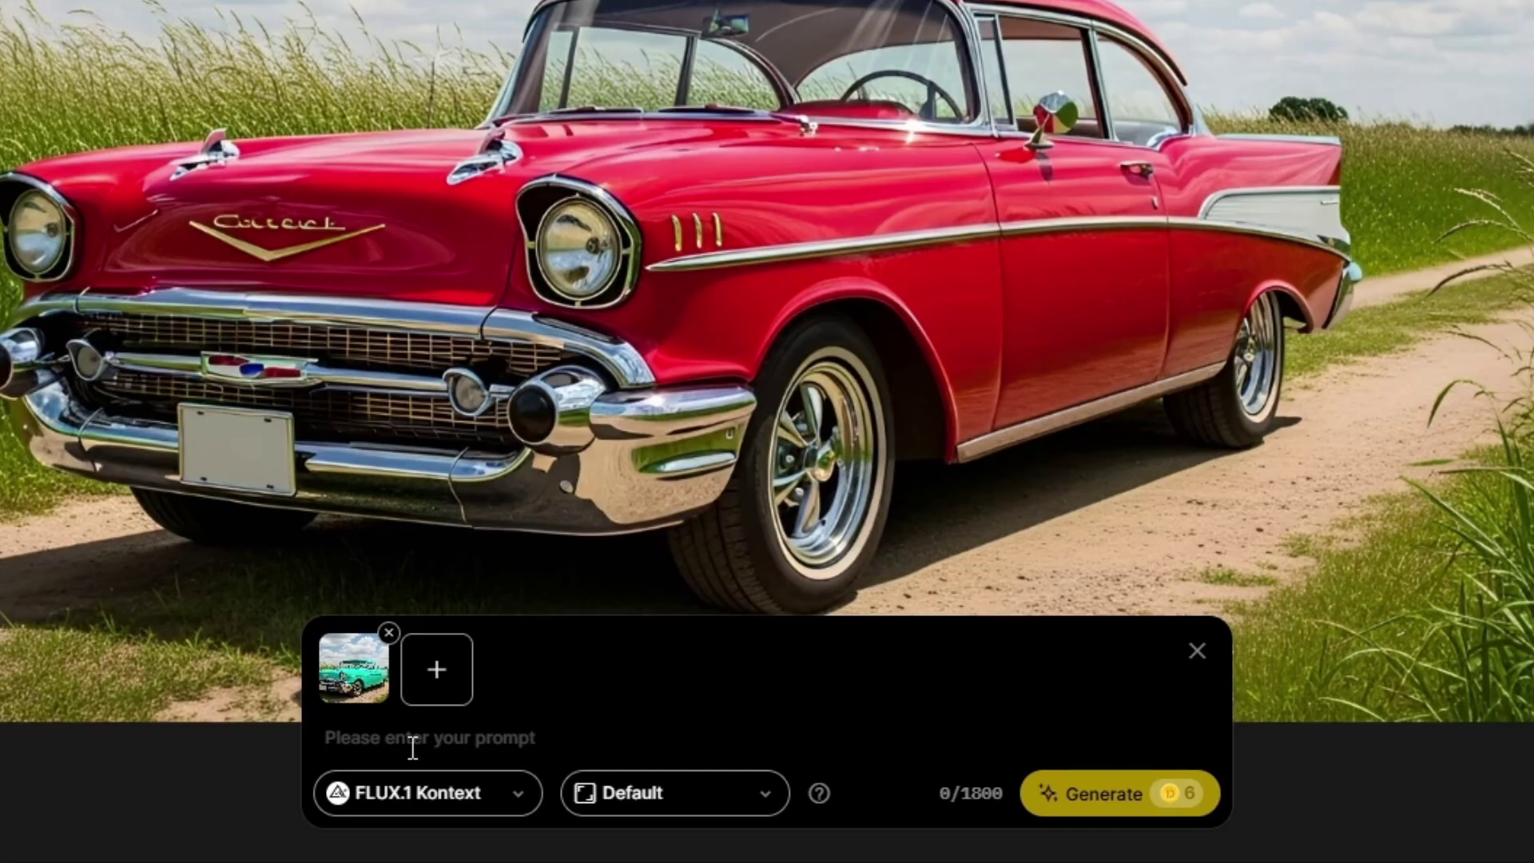
left_click(412, 748)
type("Put an old barn in the background")
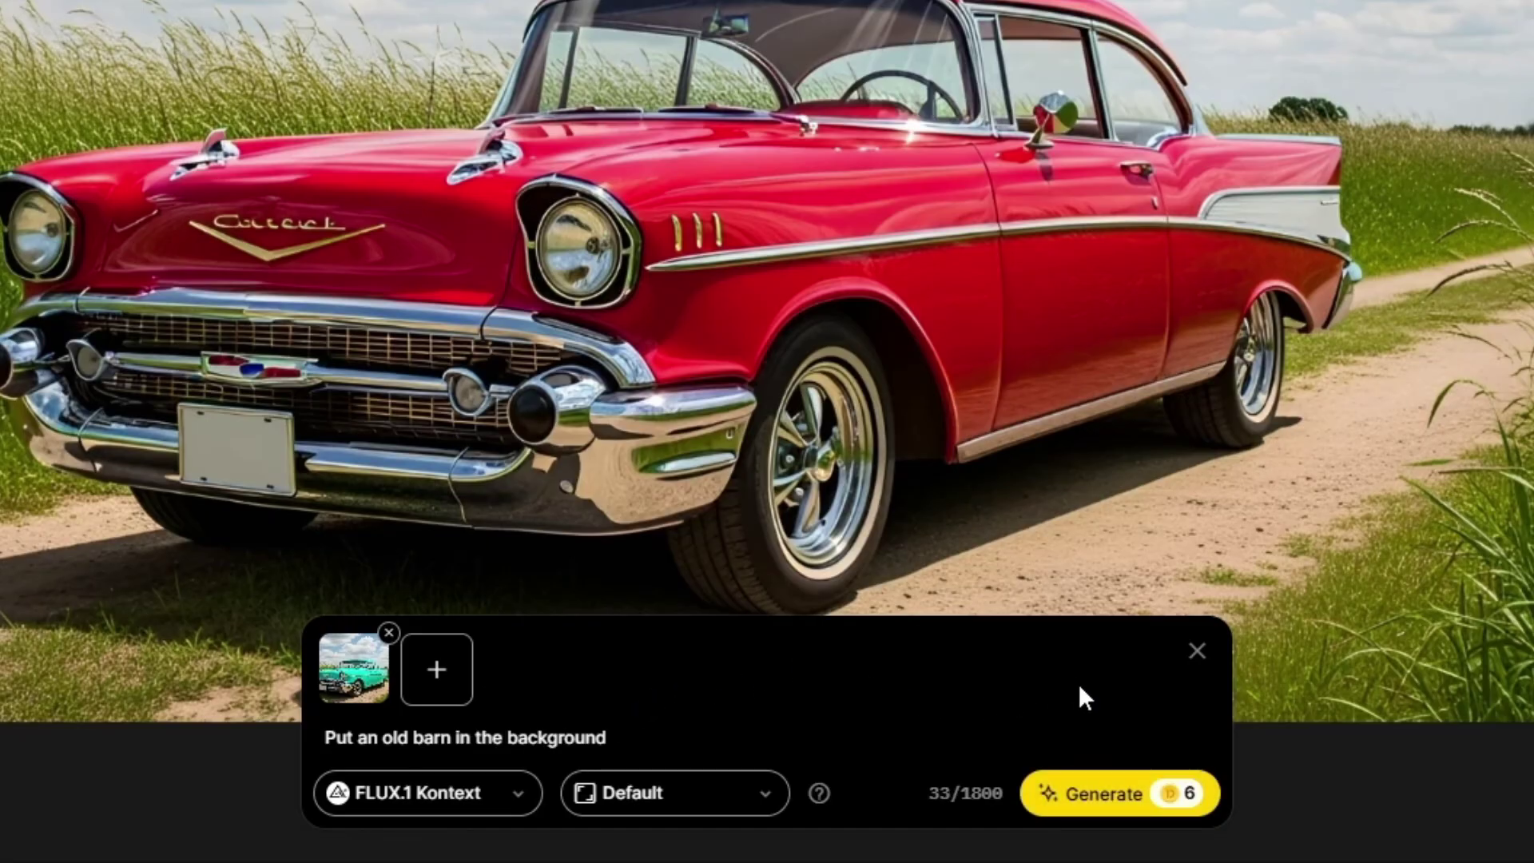
left_click(1102, 799)
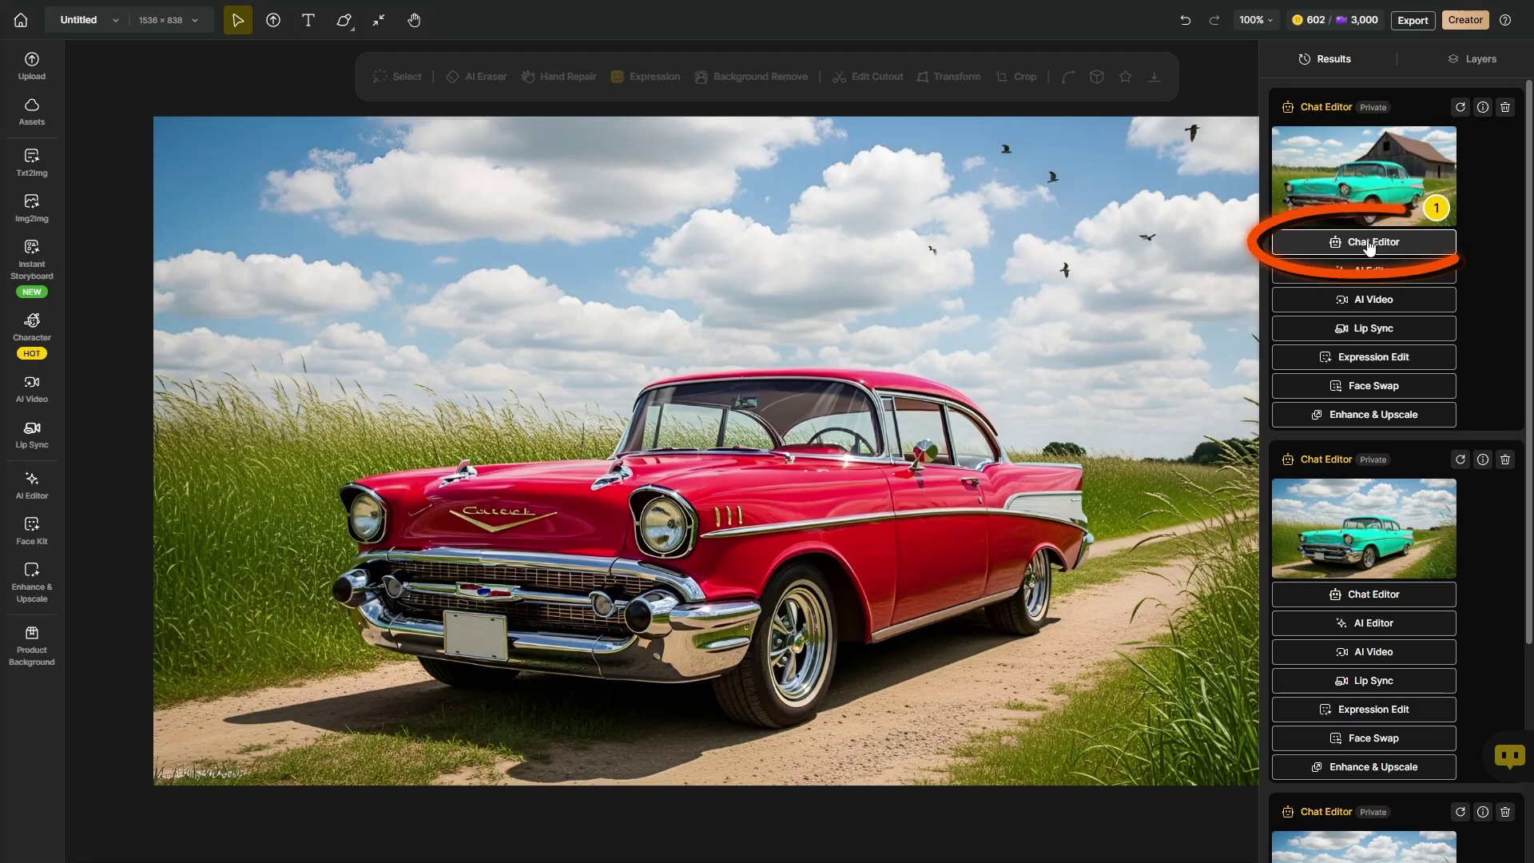
Start a new Chat Editor edit from the barn result and remove its attached reference image
left_click(1369, 243)
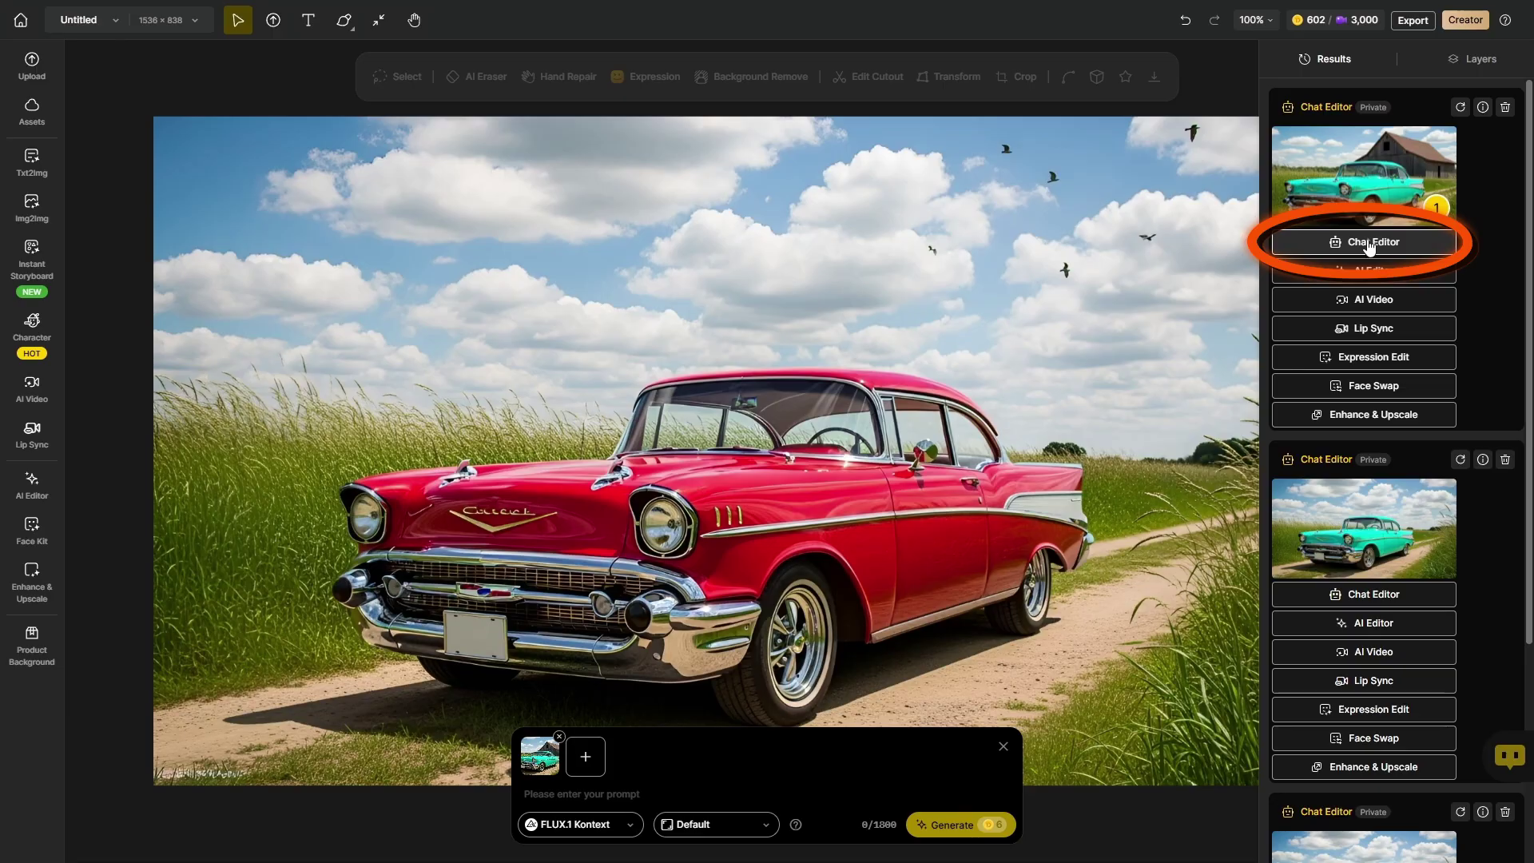
mouse_move(1382, 176)
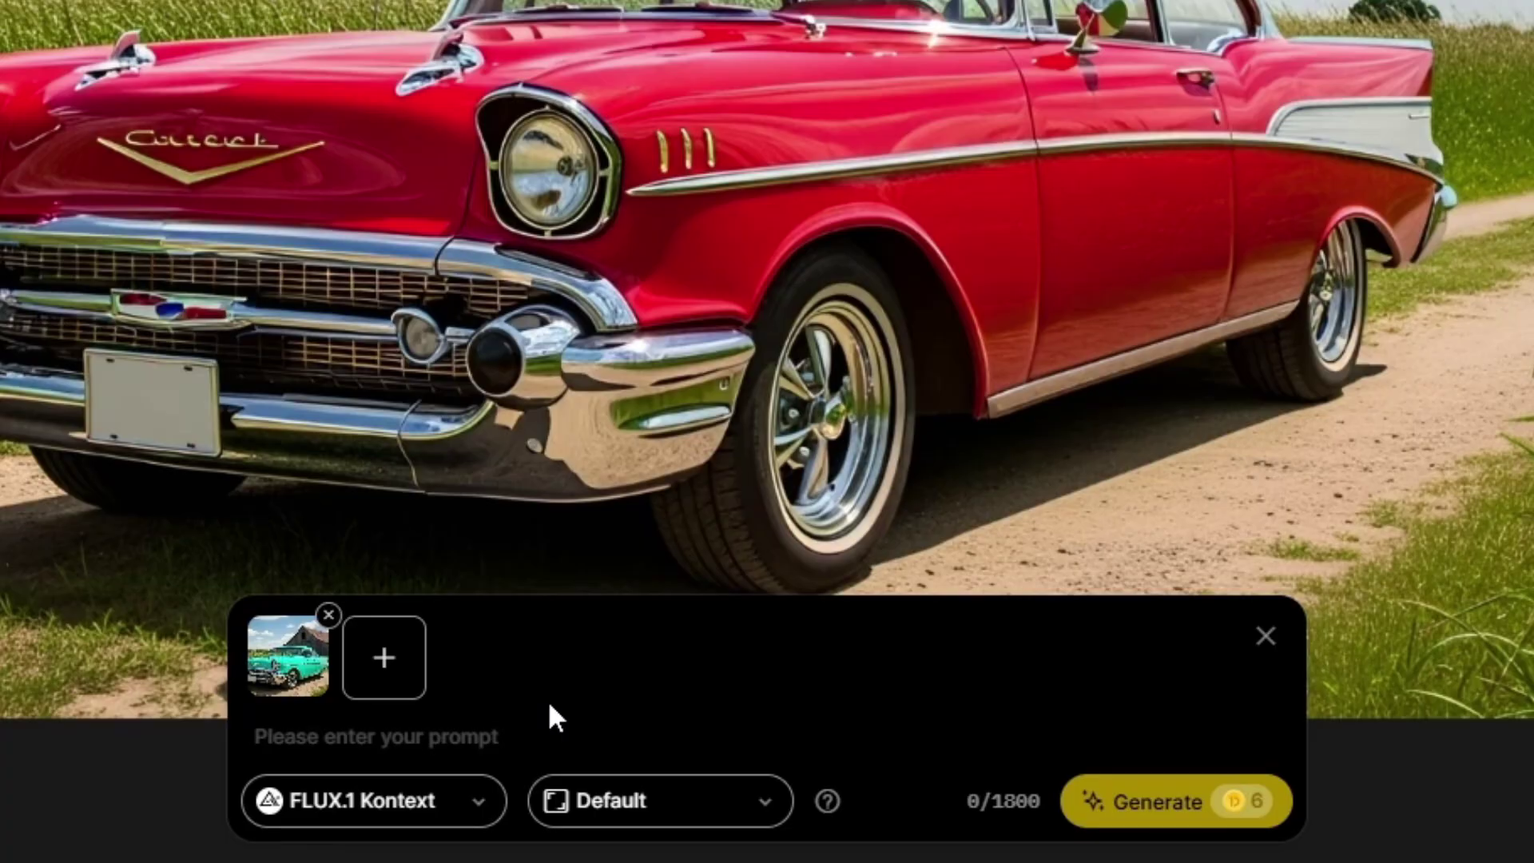
left_click(327, 616)
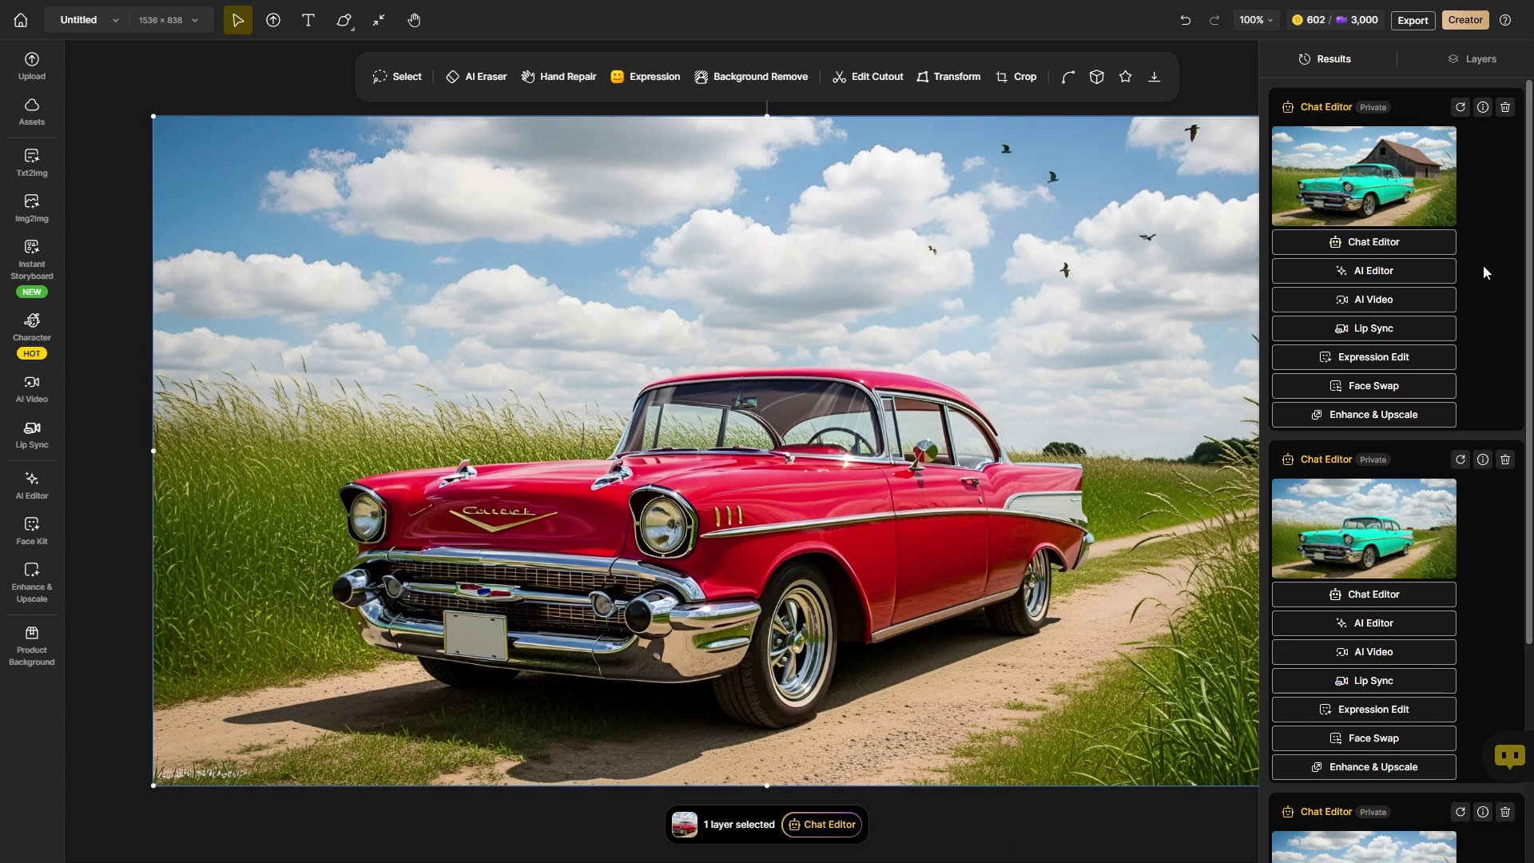
Place the turquoise barn result on the canvas as Layer 2 and toggle its visibility to compare
mouse_move(1367, 172)
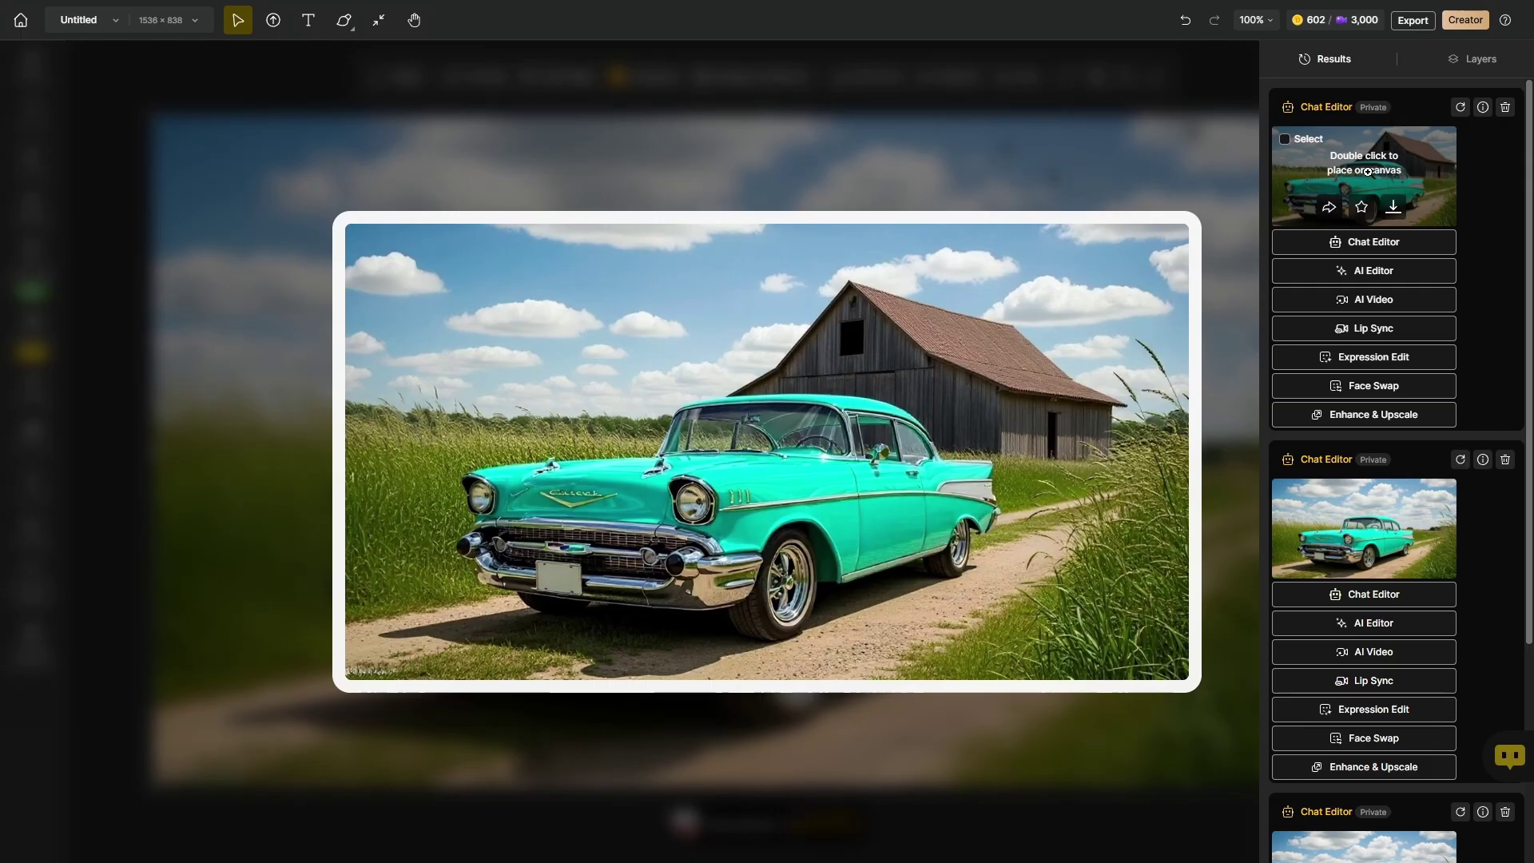
double_click(1367, 172)
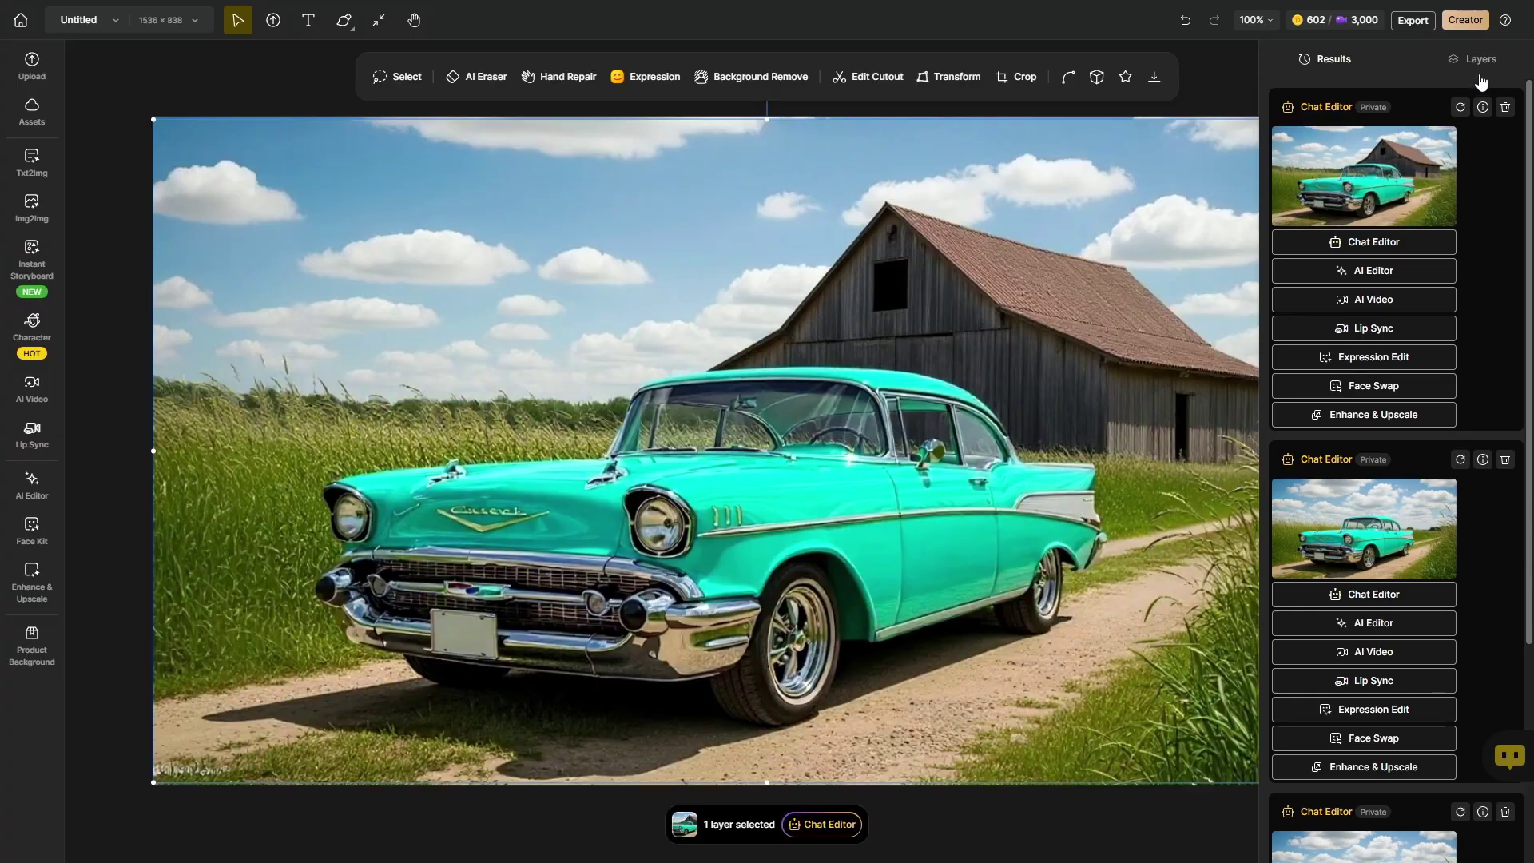
left_click(1478, 61)
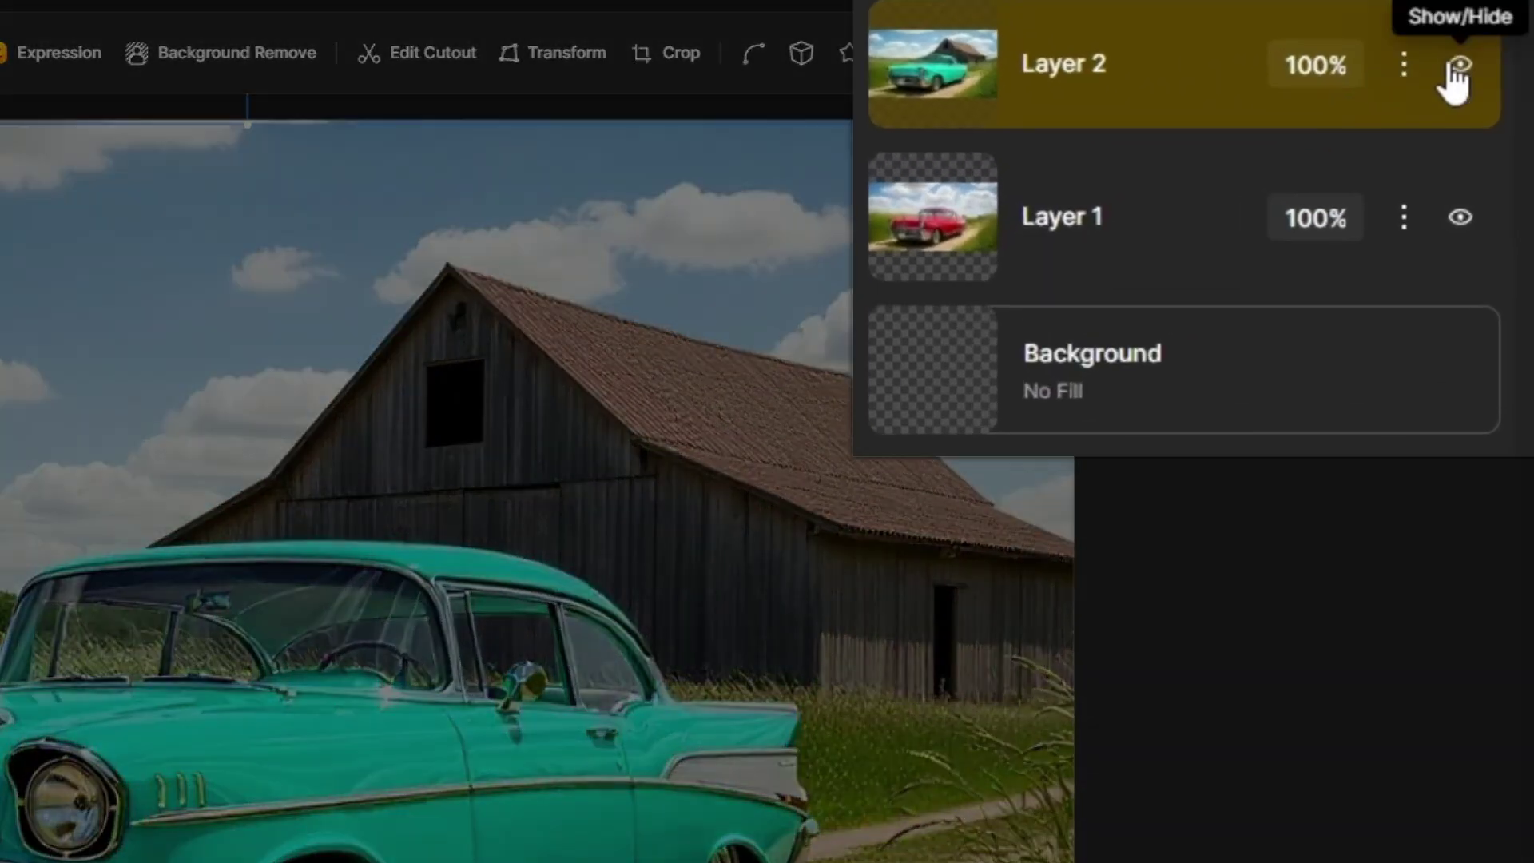
left_click(1459, 67)
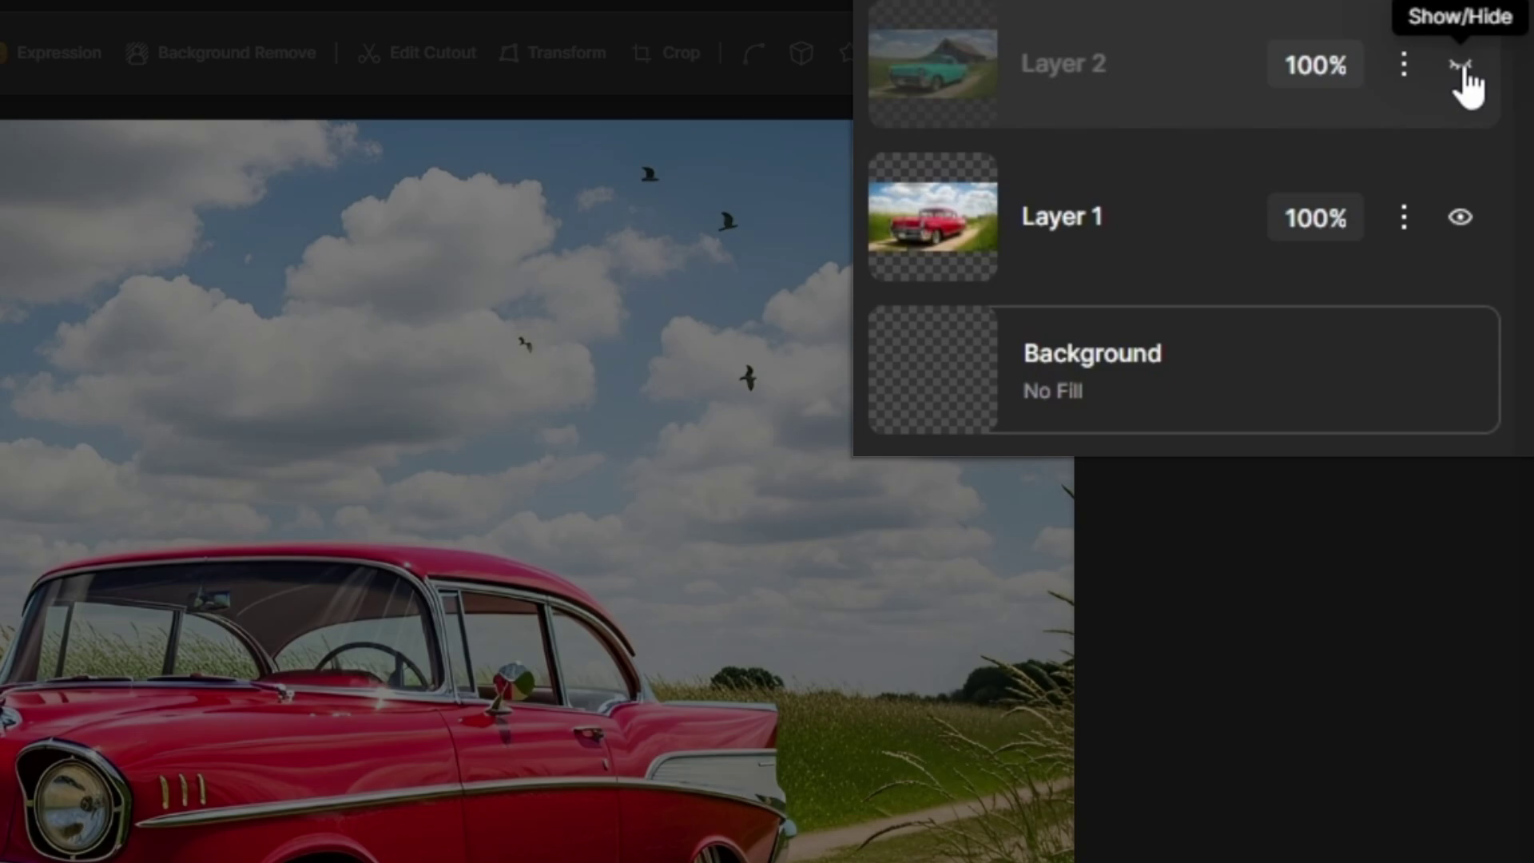
left_click(1460, 68)
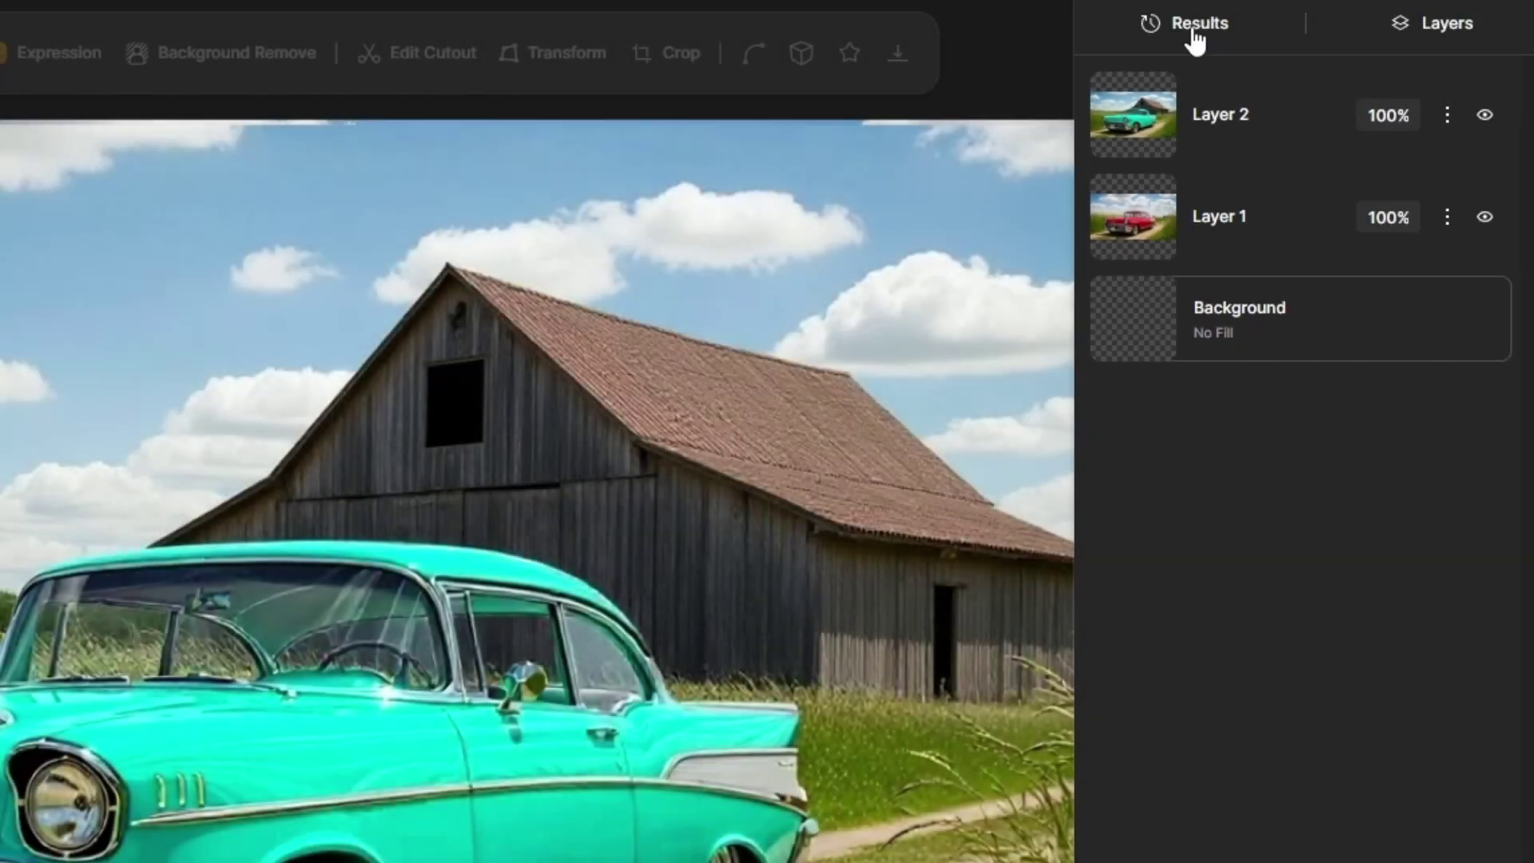
left_click(1199, 24)
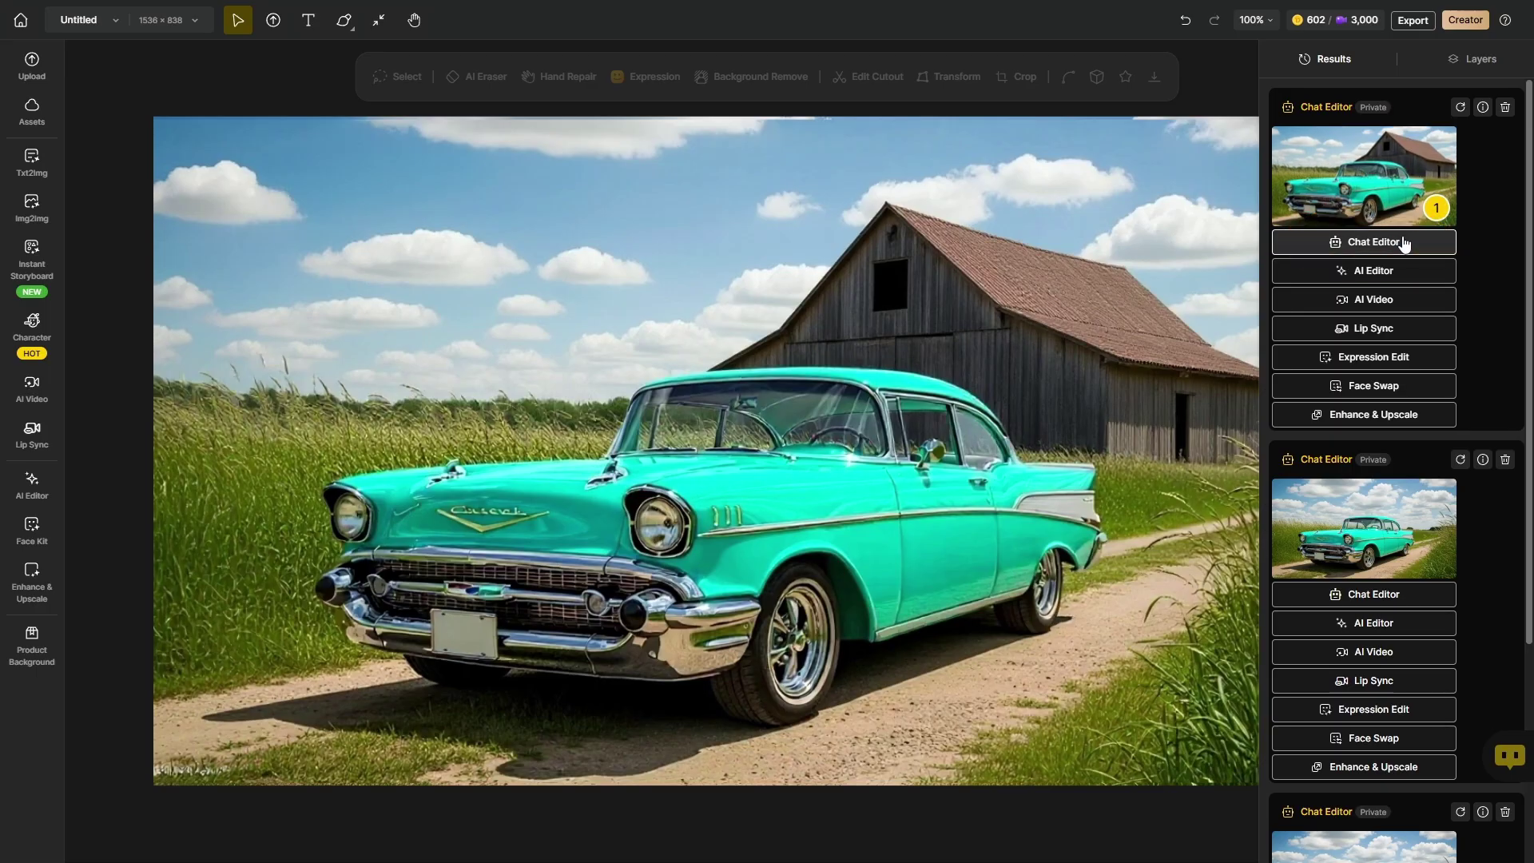
Generate a sunset version of the canvas image with 'Make it sunset with a warm orange sky'
left_click(783, 630)
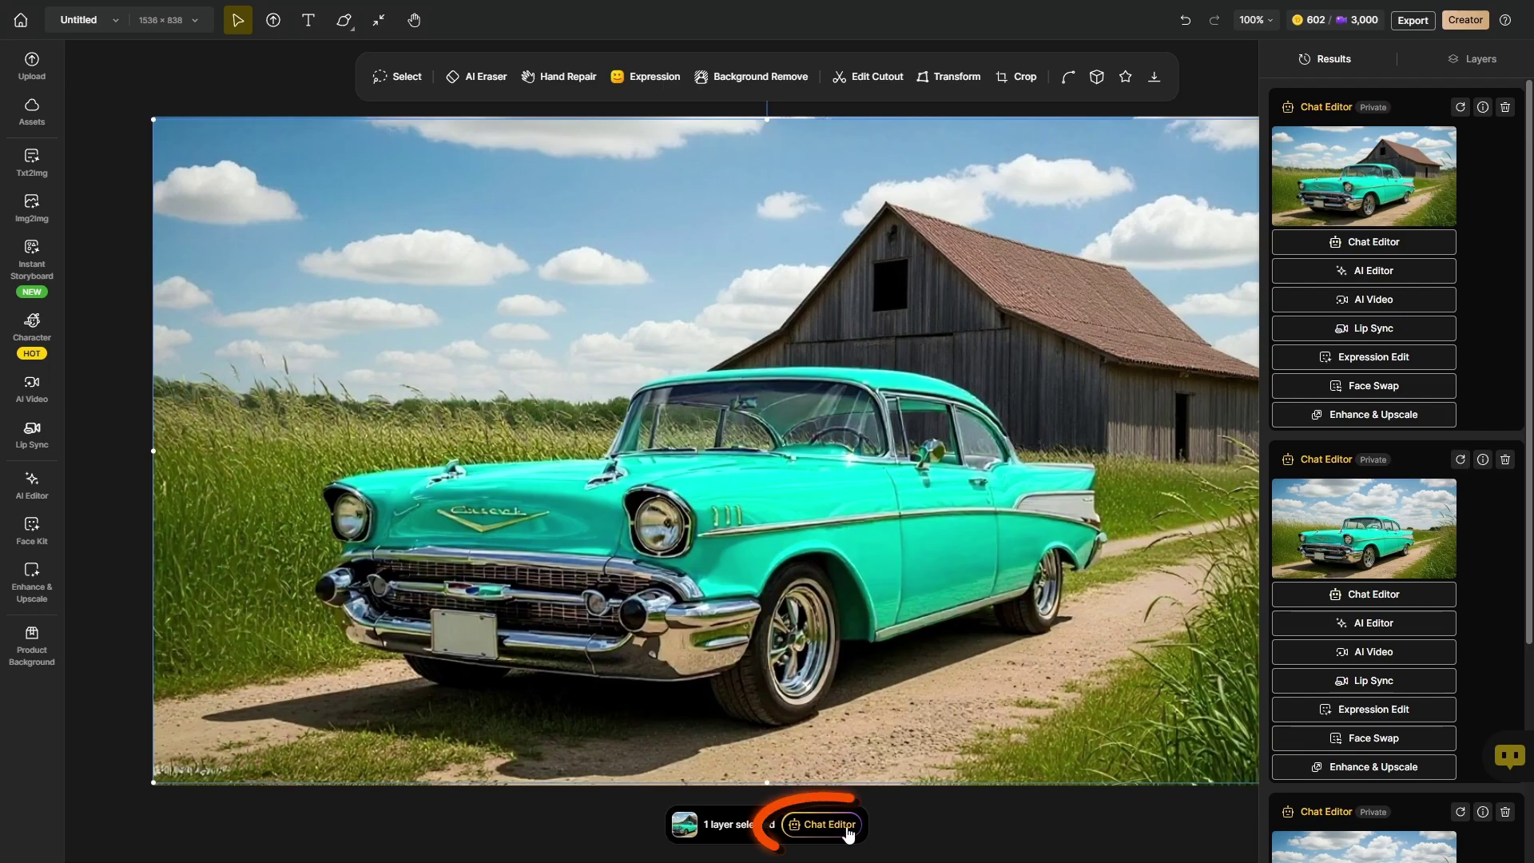
left_click(823, 824)
left_click(730, 794)
type("Make it sunset with a warm orange sky")
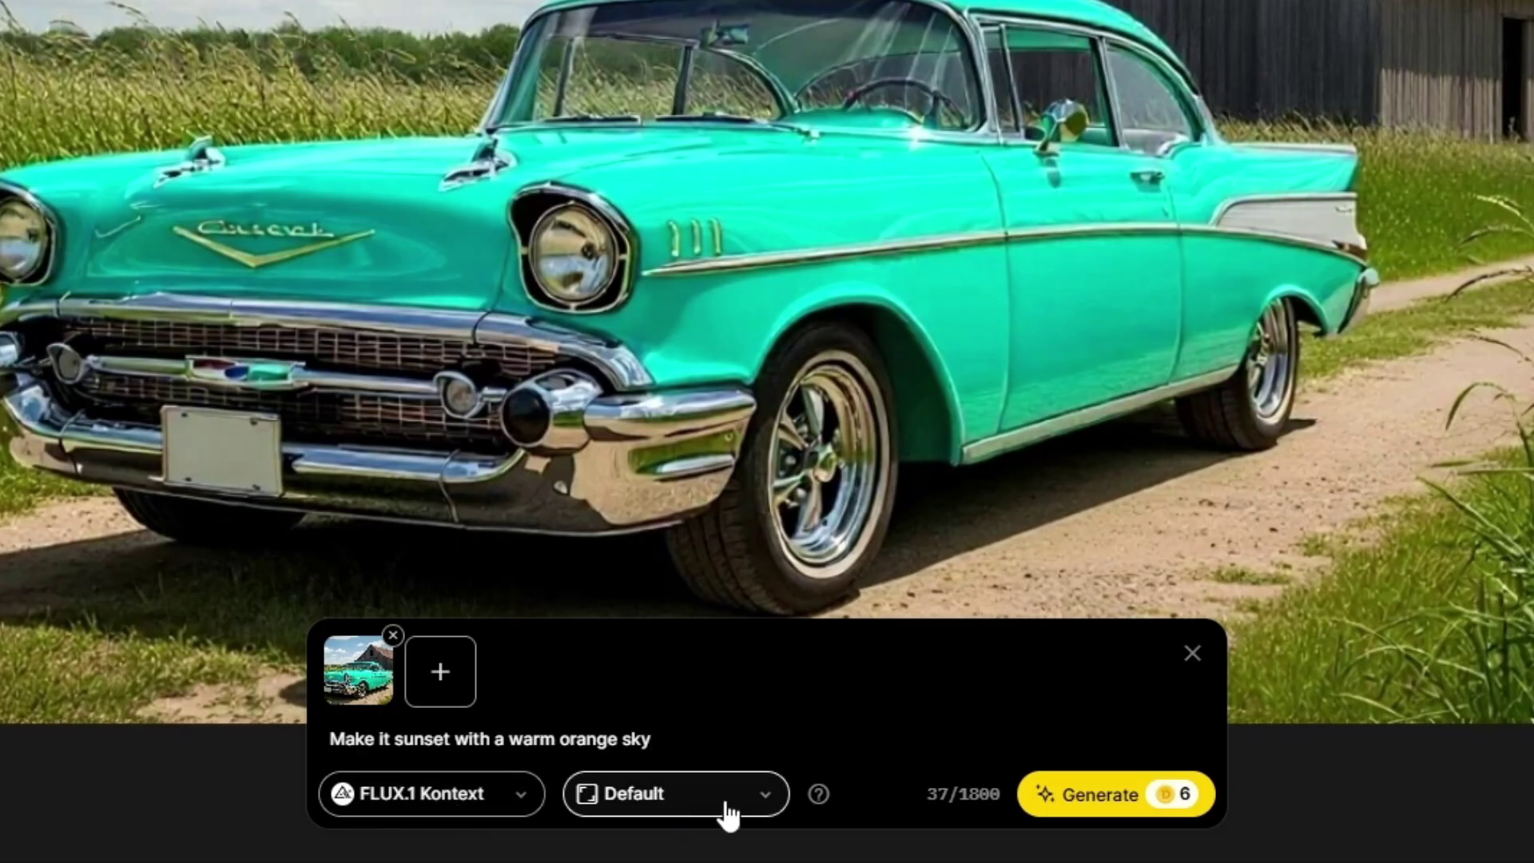
left_click(1102, 797)
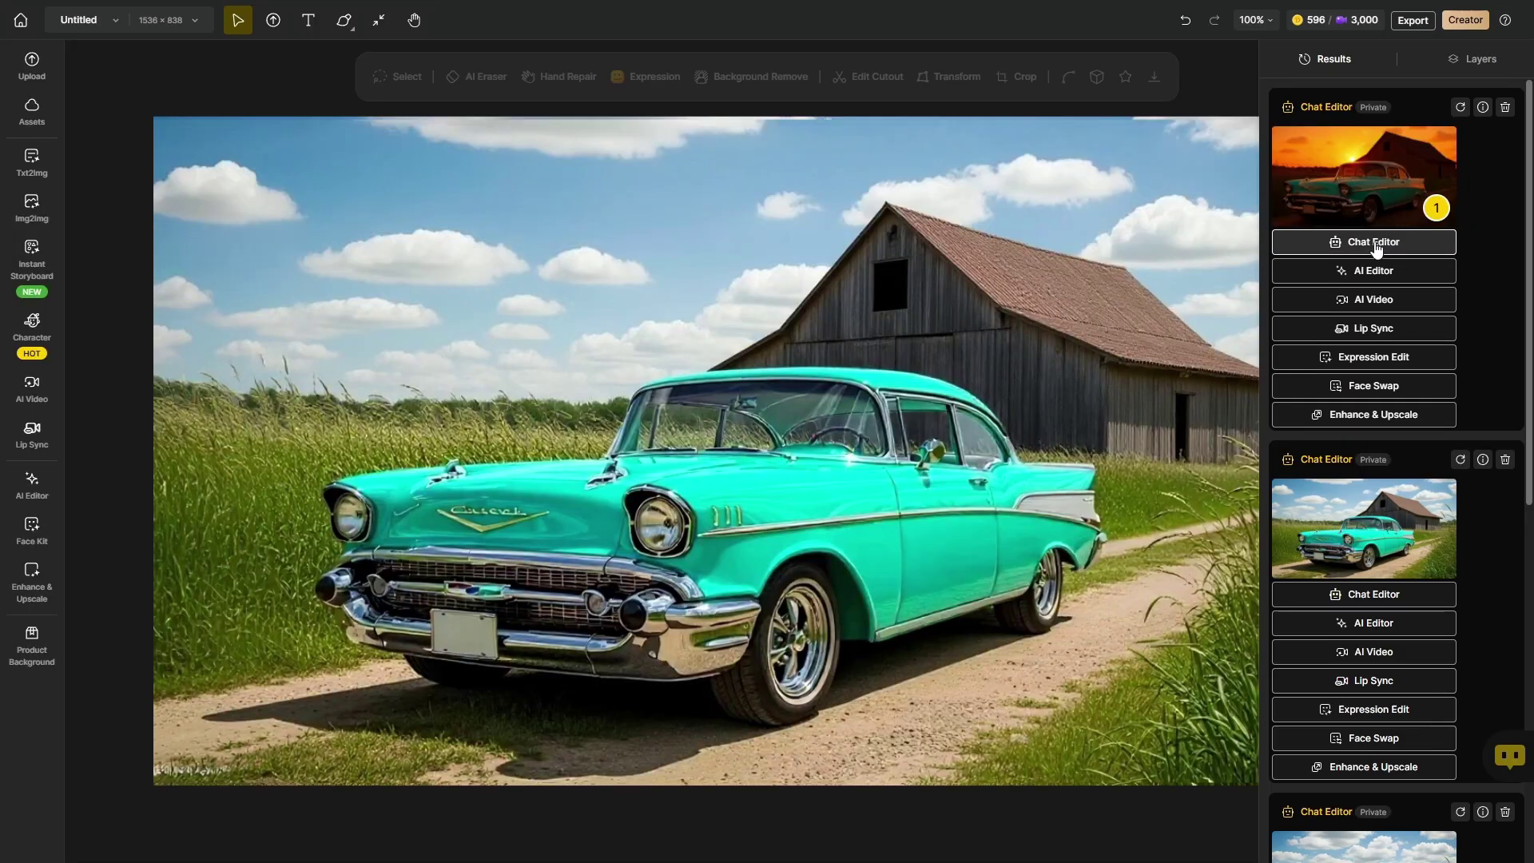
From the sunset result, generate a 1950s postcard illustration version
left_click(1374, 241)
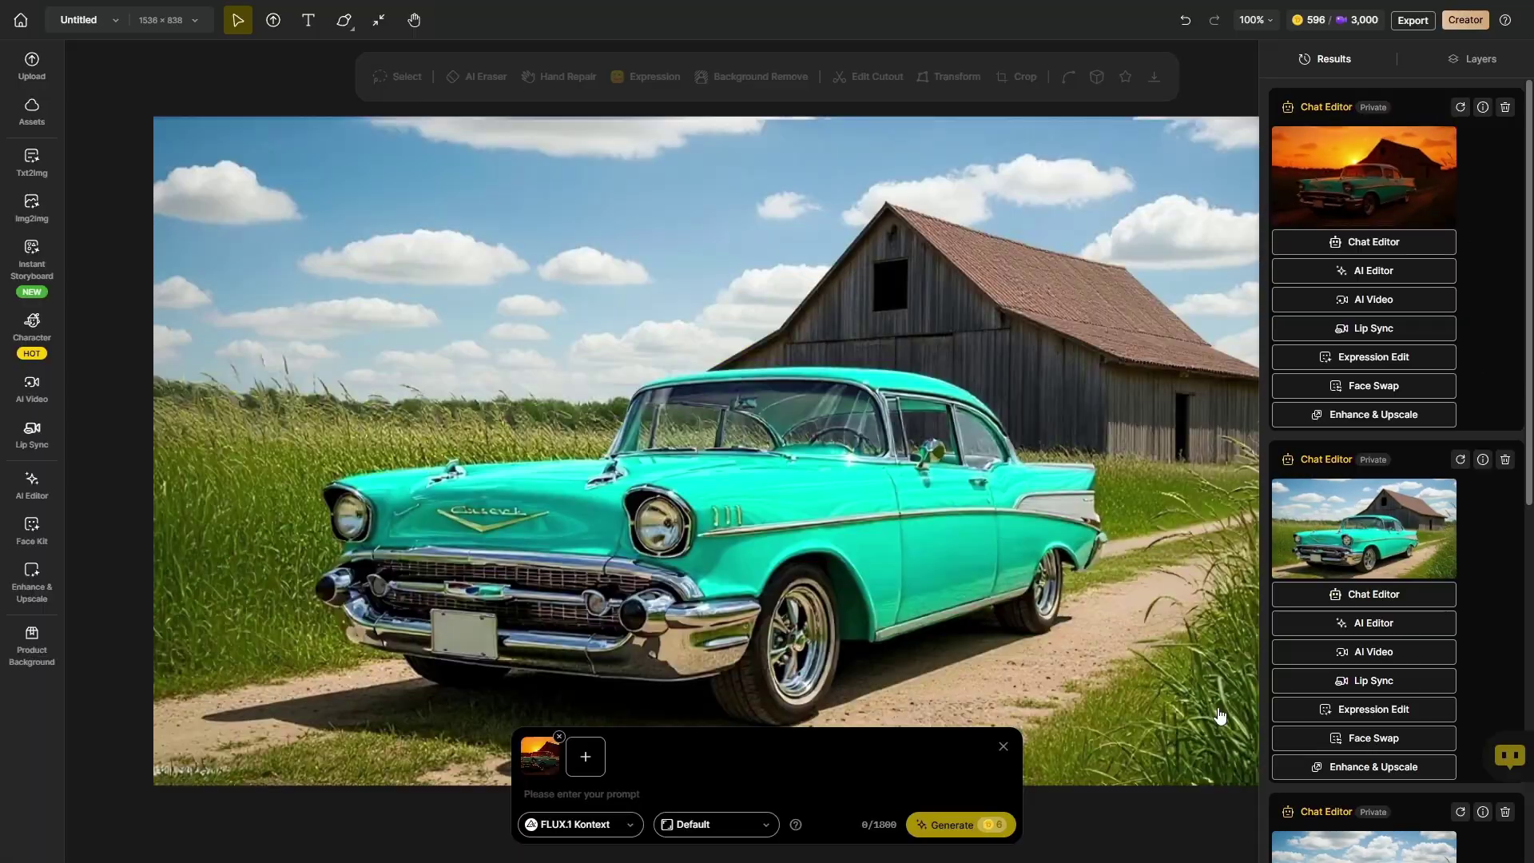
type("Make the image look like a 1950s postcard illustration.")
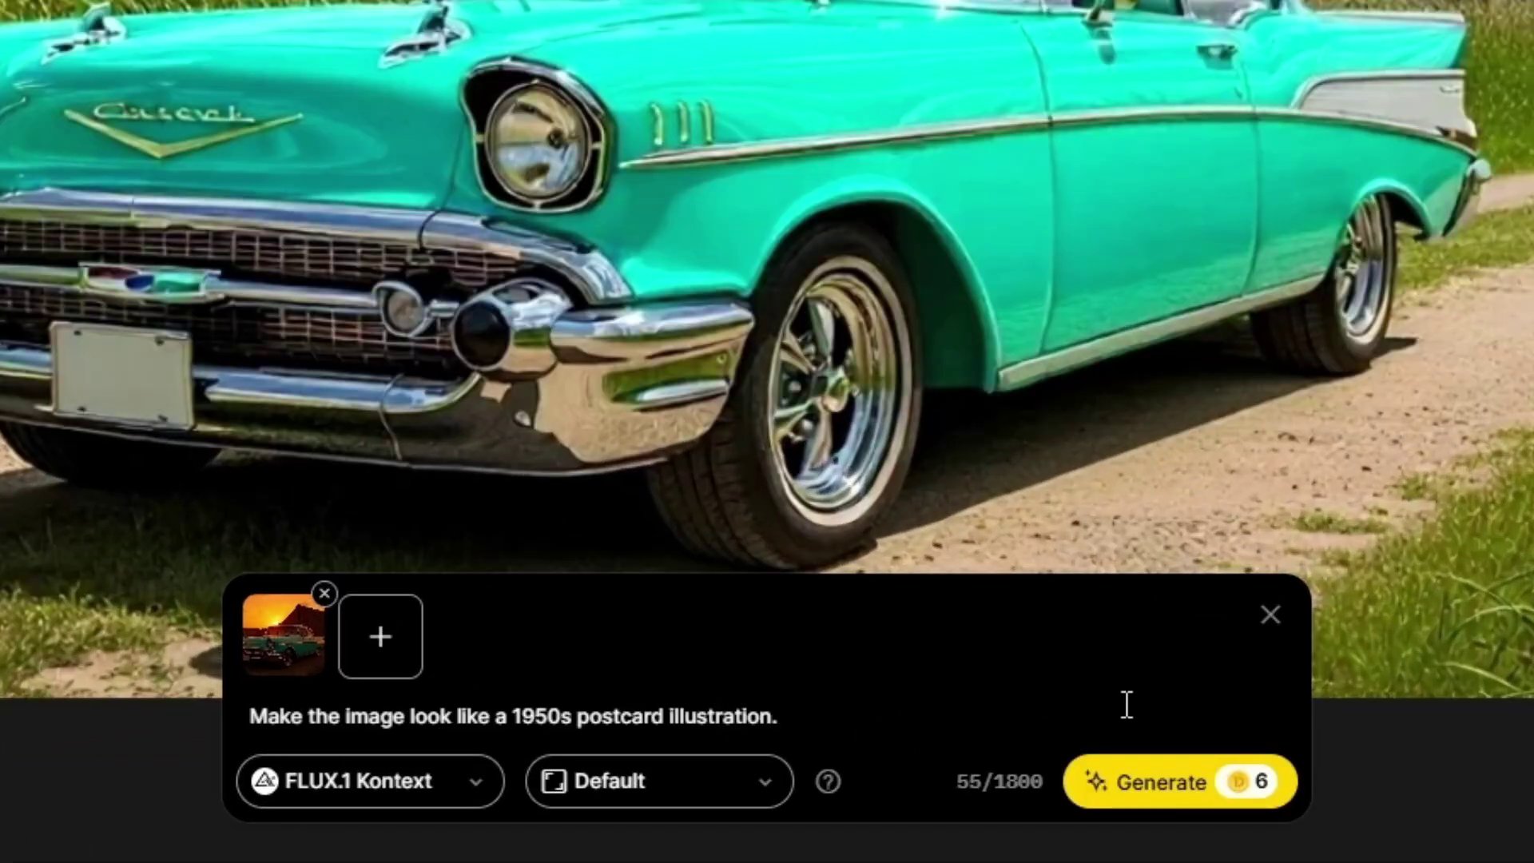
left_click(1191, 789)
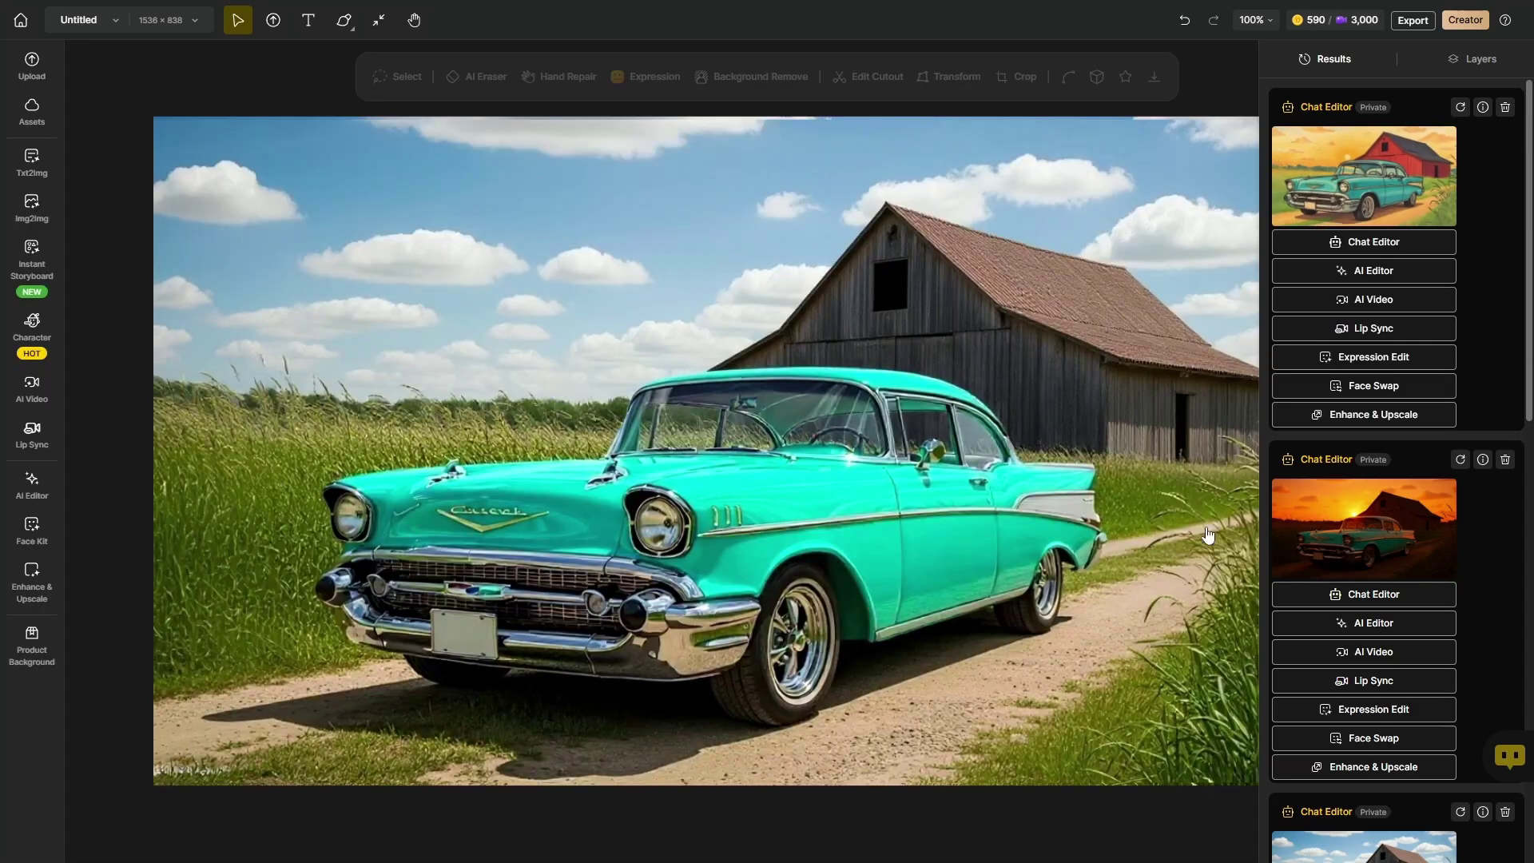
Select the red car photo on the canvas and start a new Chat Editor edit on it
scroll(1187, 600, "down", 1)
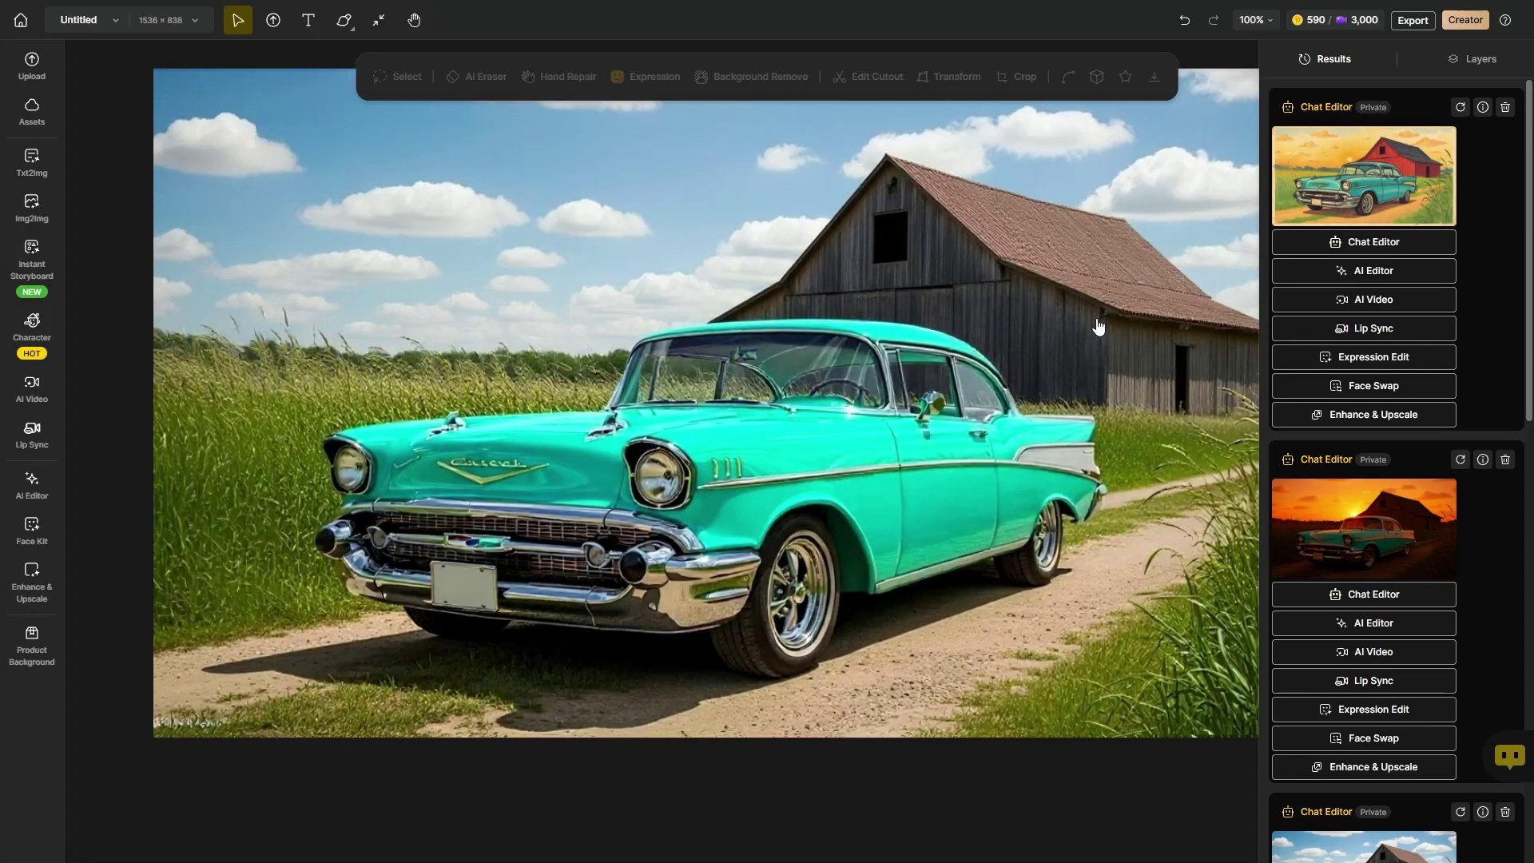
mouse_move(1356, 515)
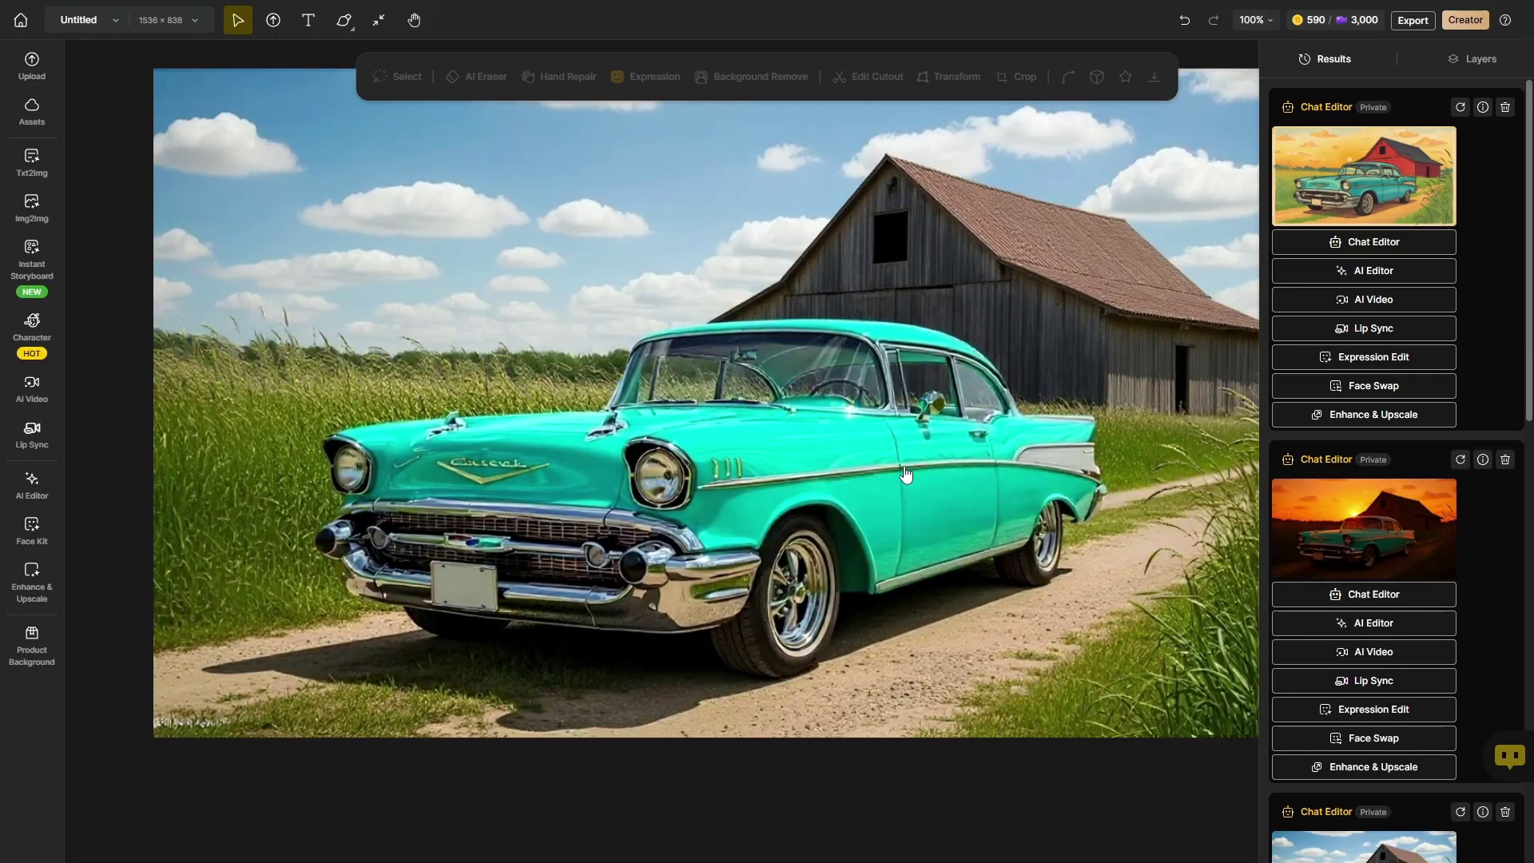
left_click(903, 466)
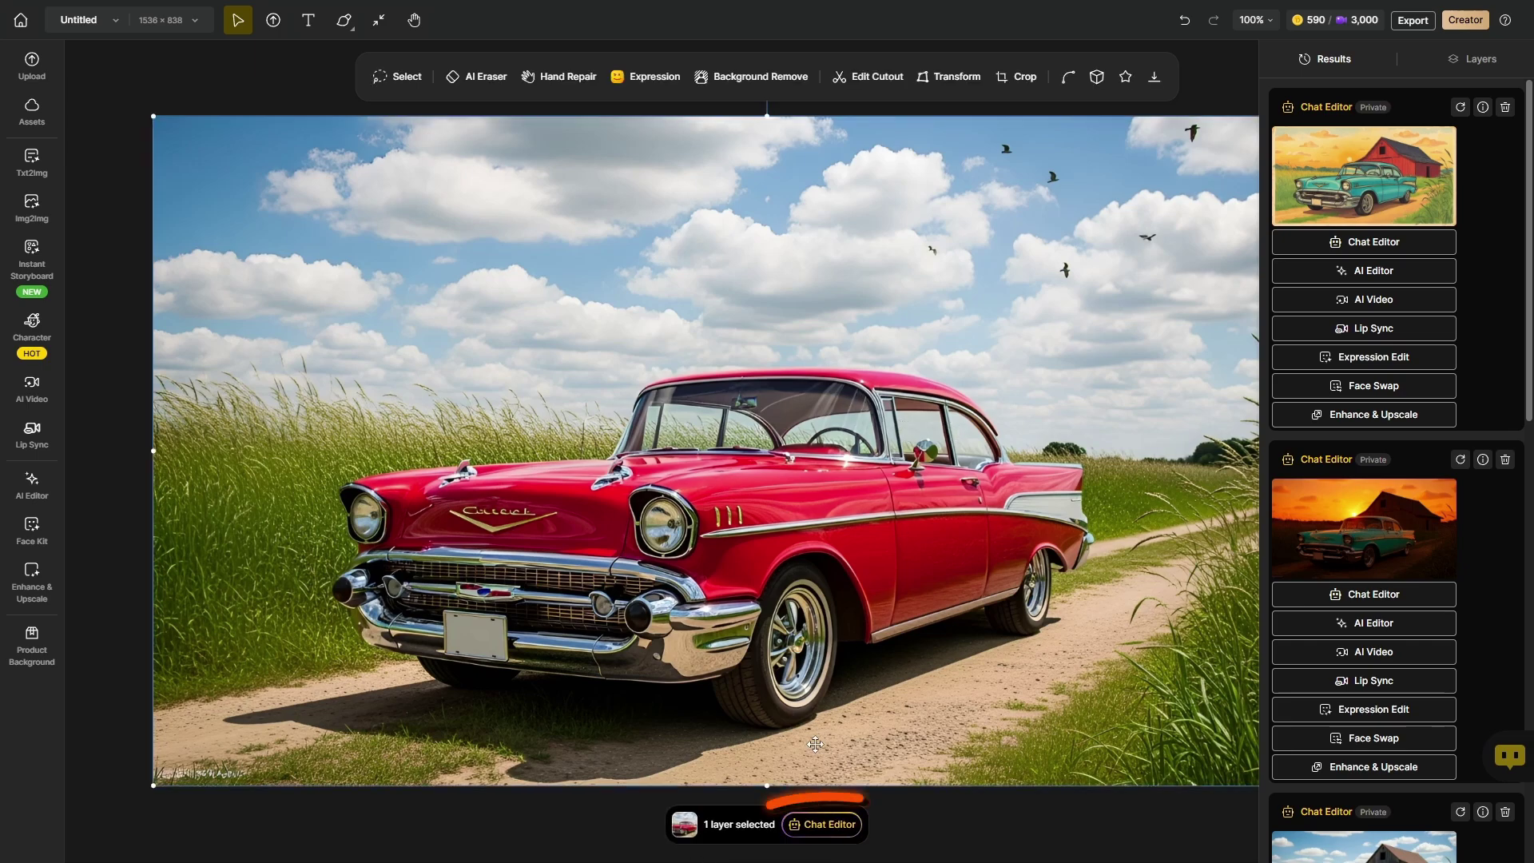
left_click(832, 831)
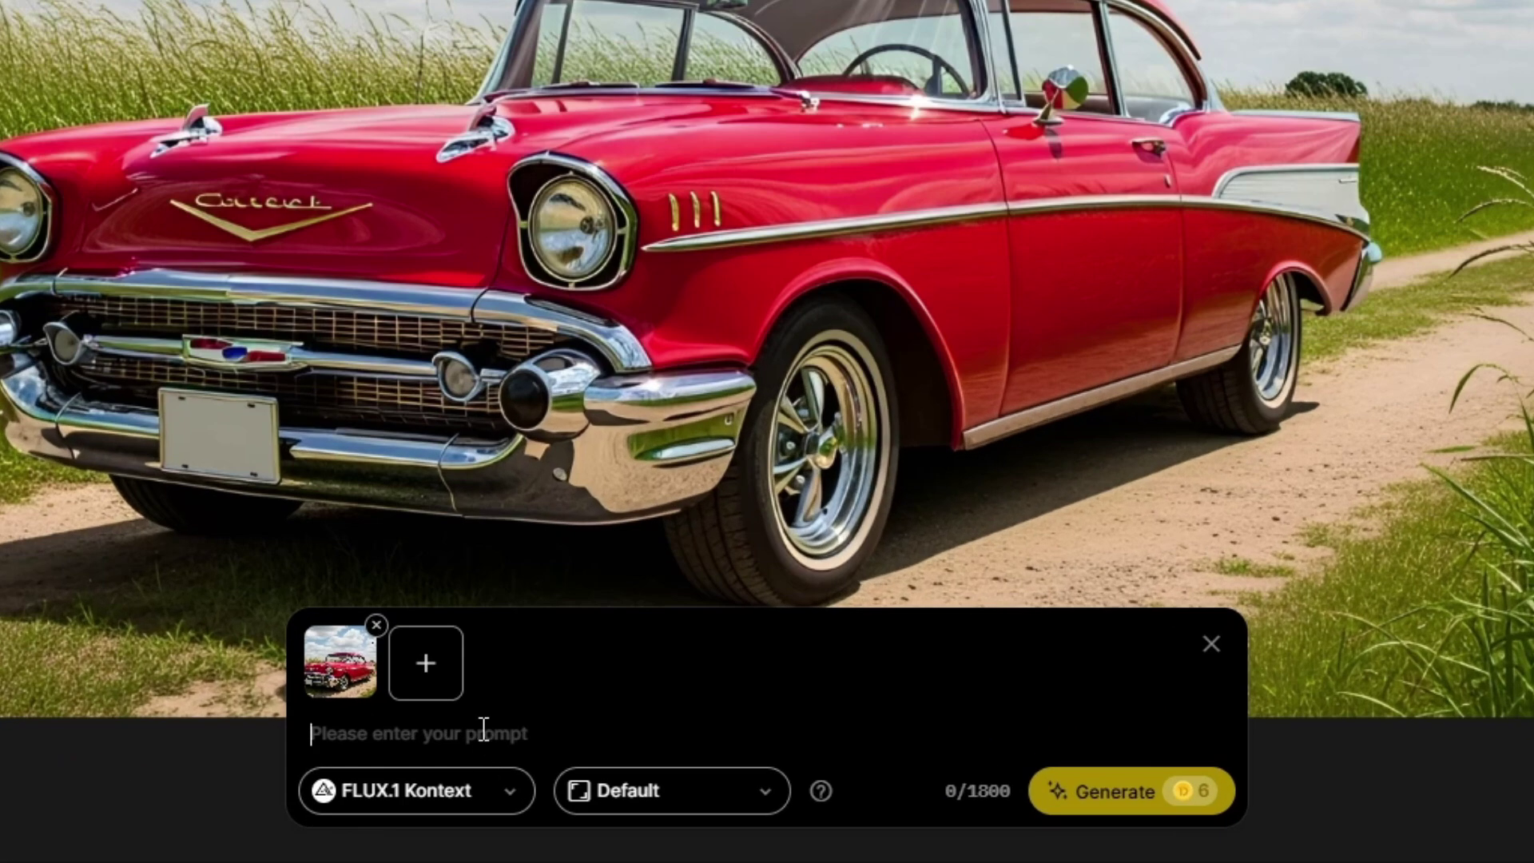
Regenerate the remove-the-birds edit with ChatGPT at Landscape 1536x1024 output size
type("Remove the birds from the sky. Leave the clouds and the rest of the image unchanged.")
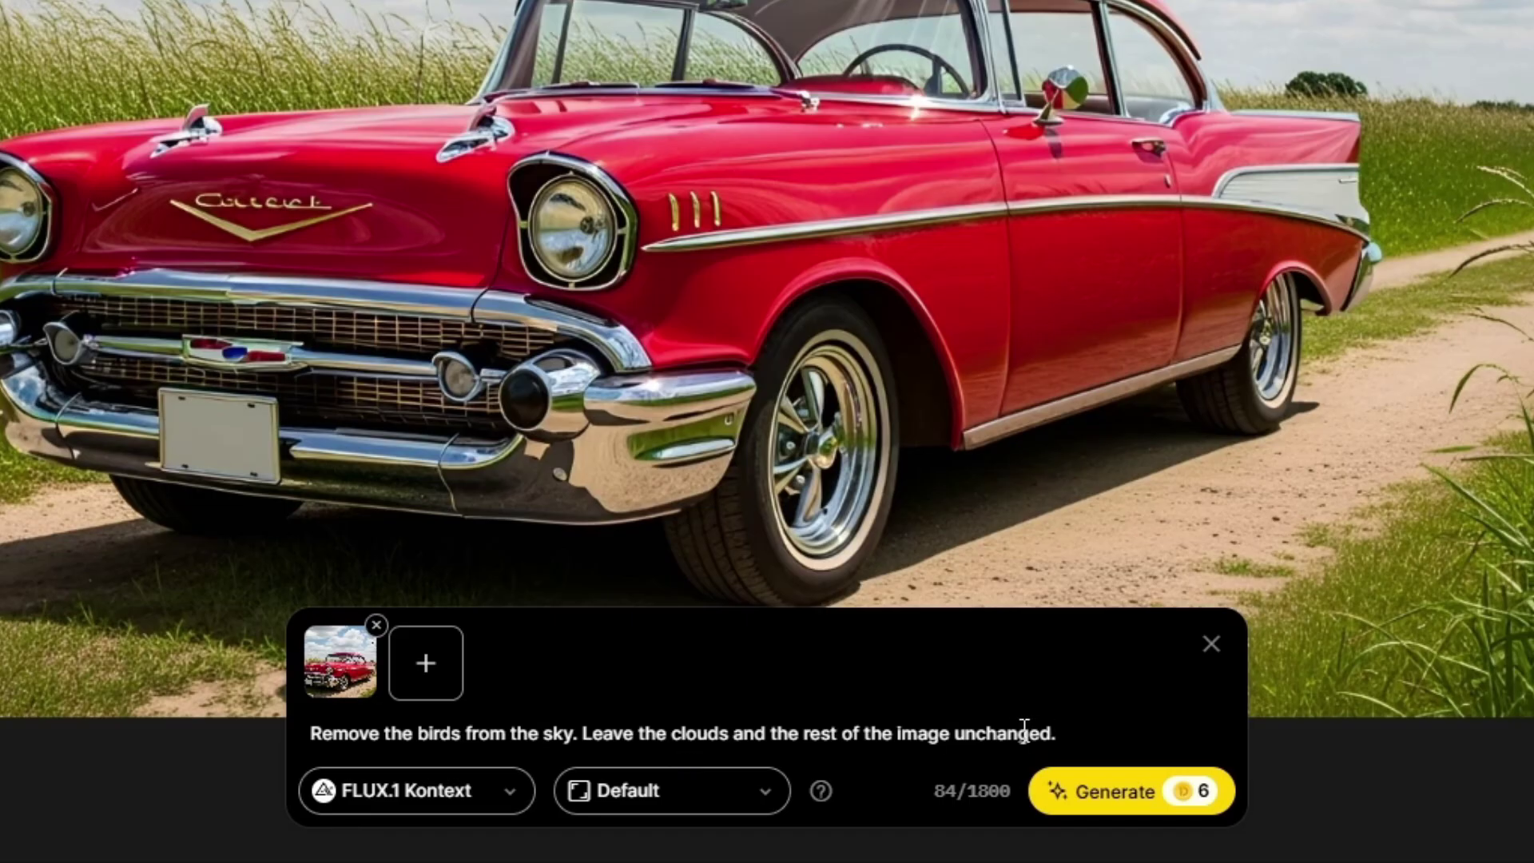
left_click(497, 803)
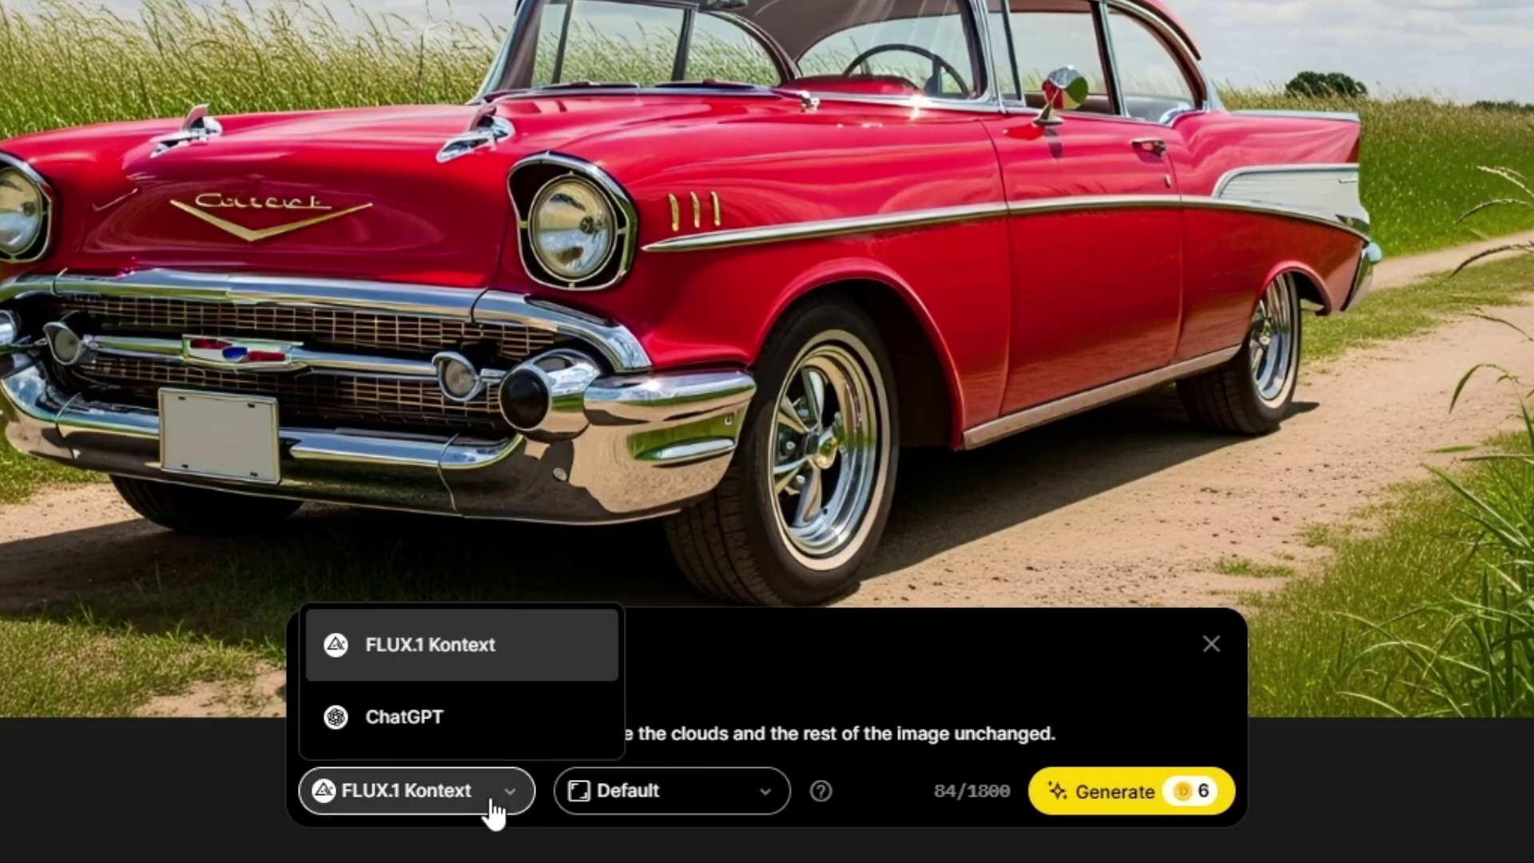
left_click(404, 717)
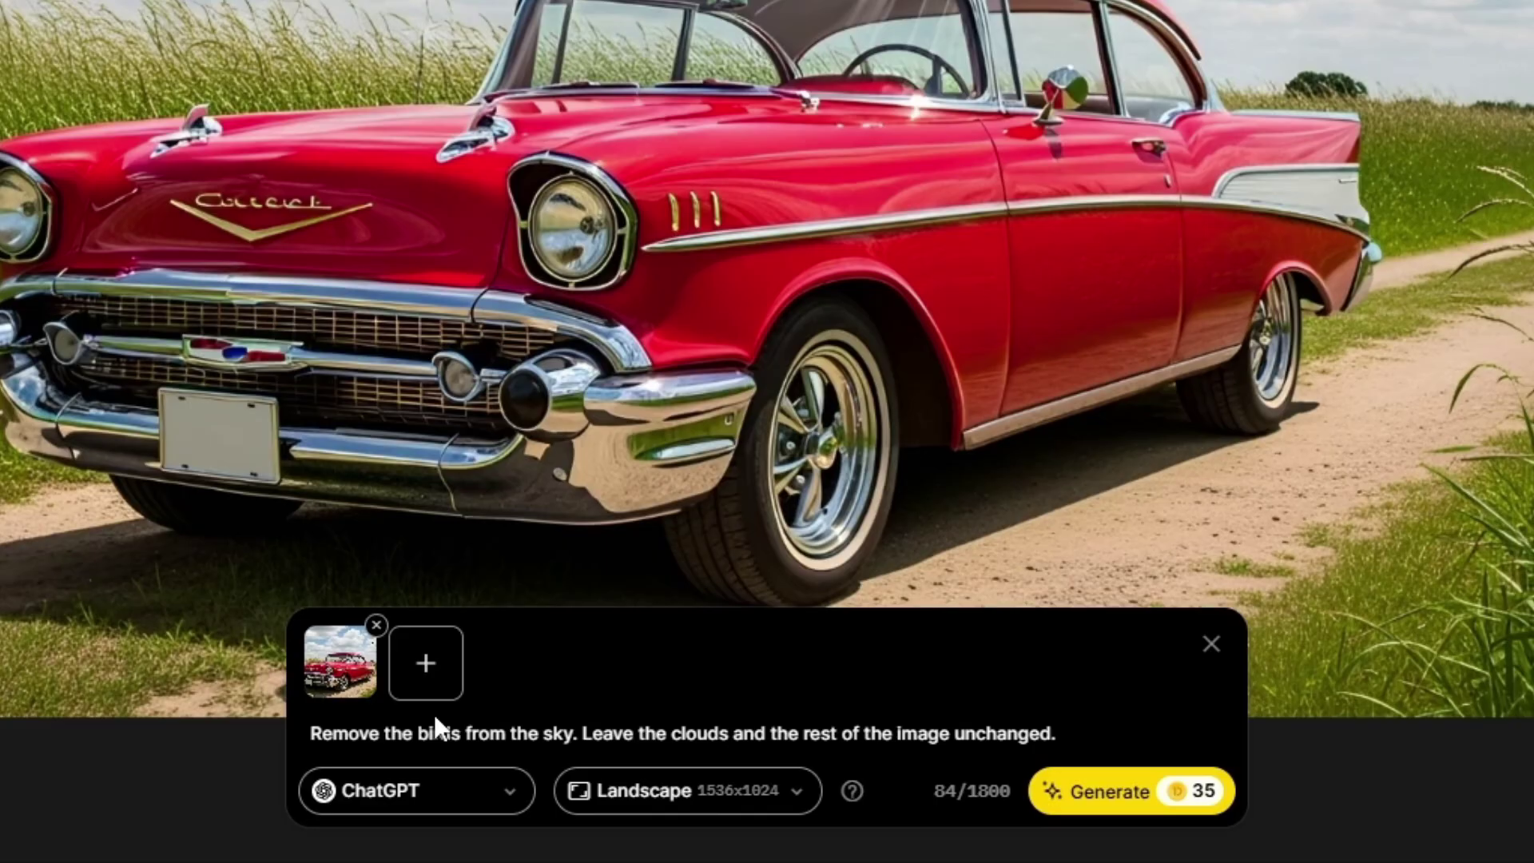
left_click(772, 806)
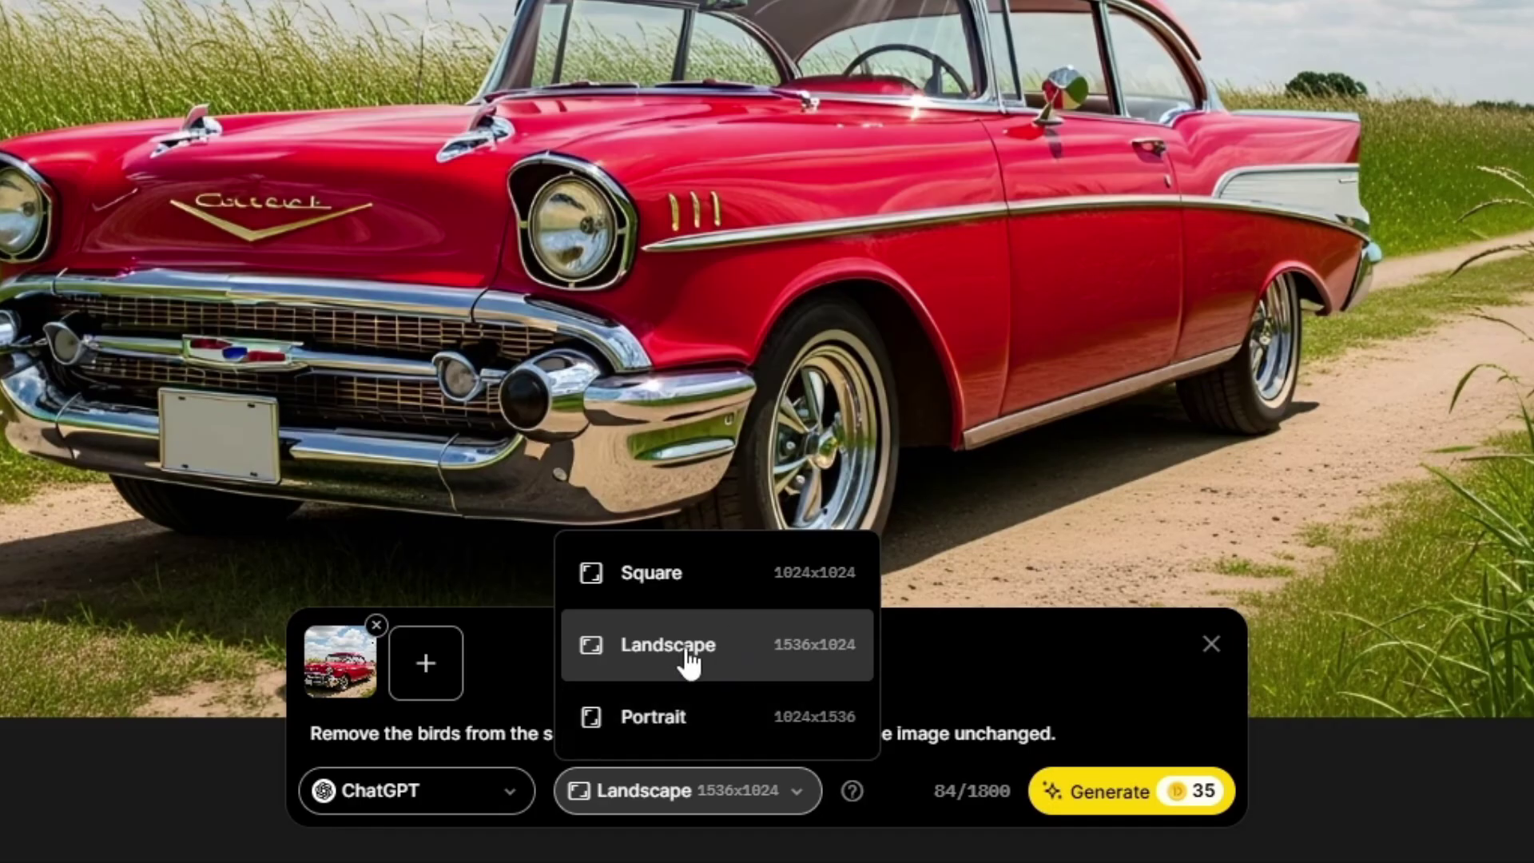
left_click(663, 649)
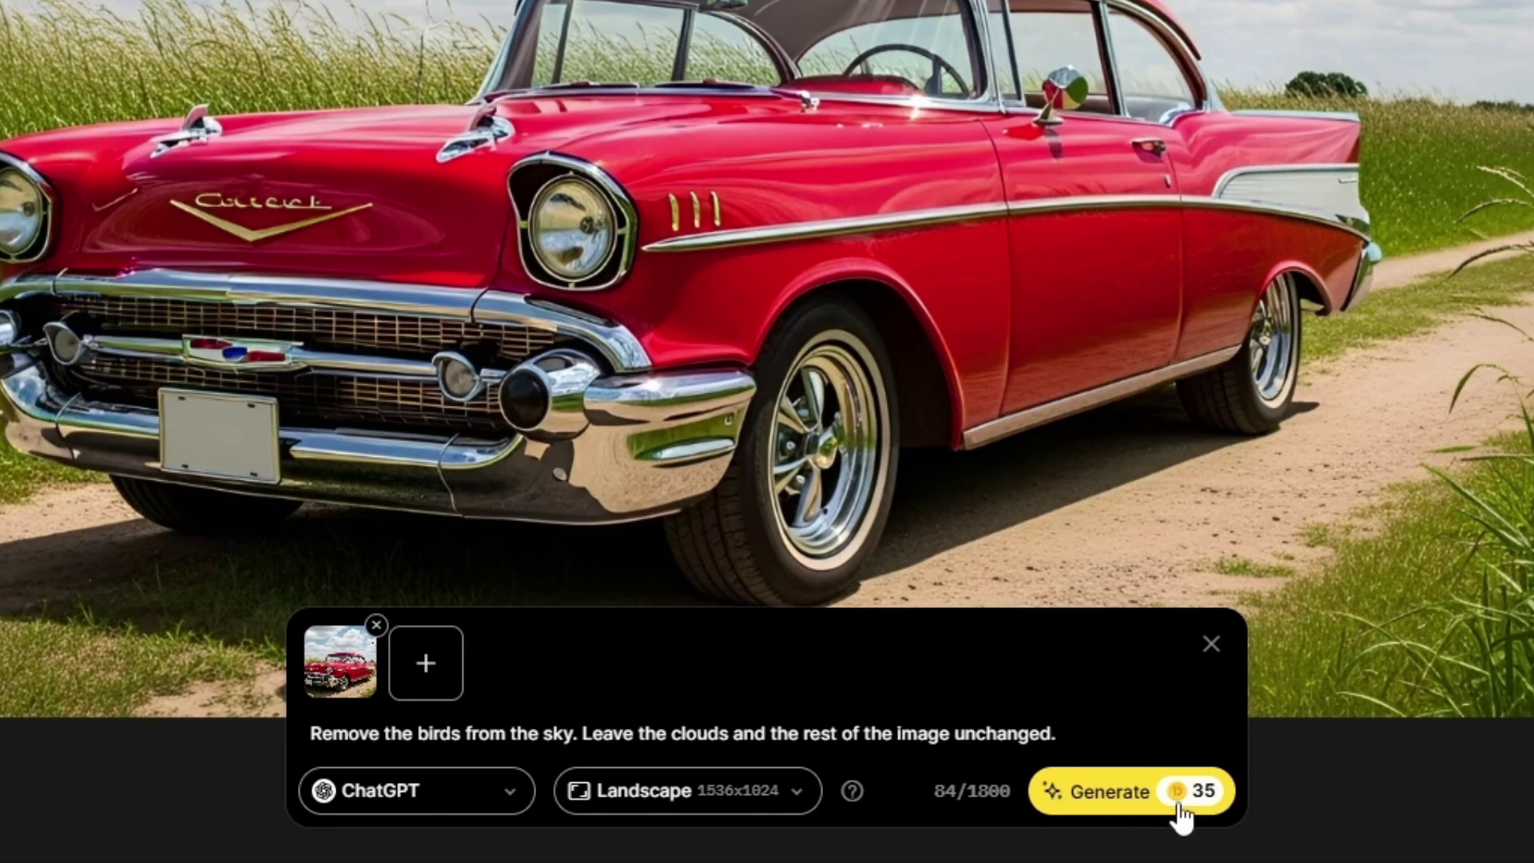
left_click(1110, 801)
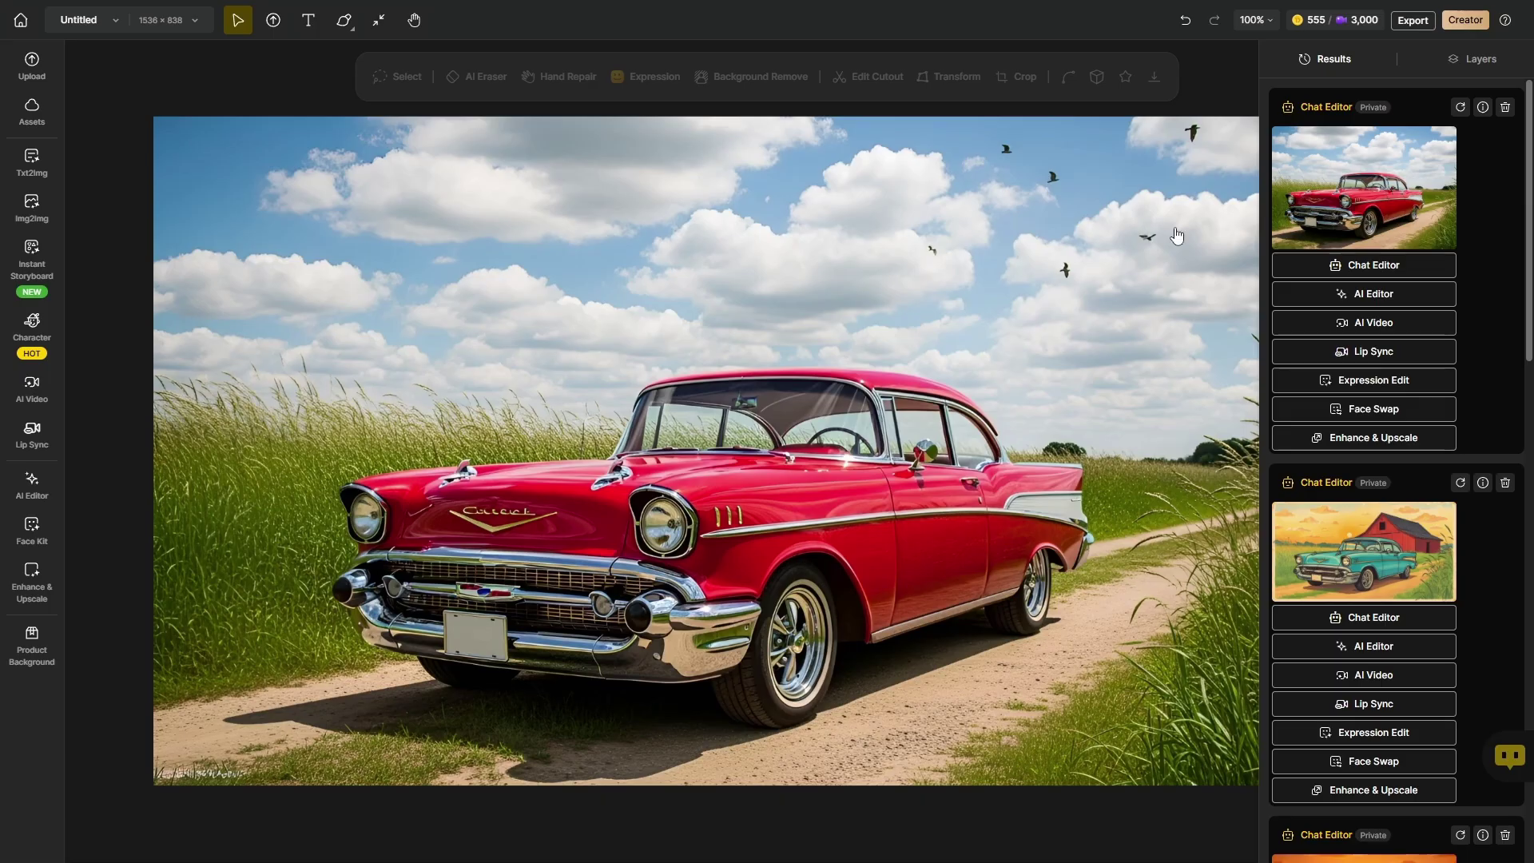
Prompt a chat edit of the newest result to repaint the car turquoise blue instead of red
mouse_move(1385, 172)
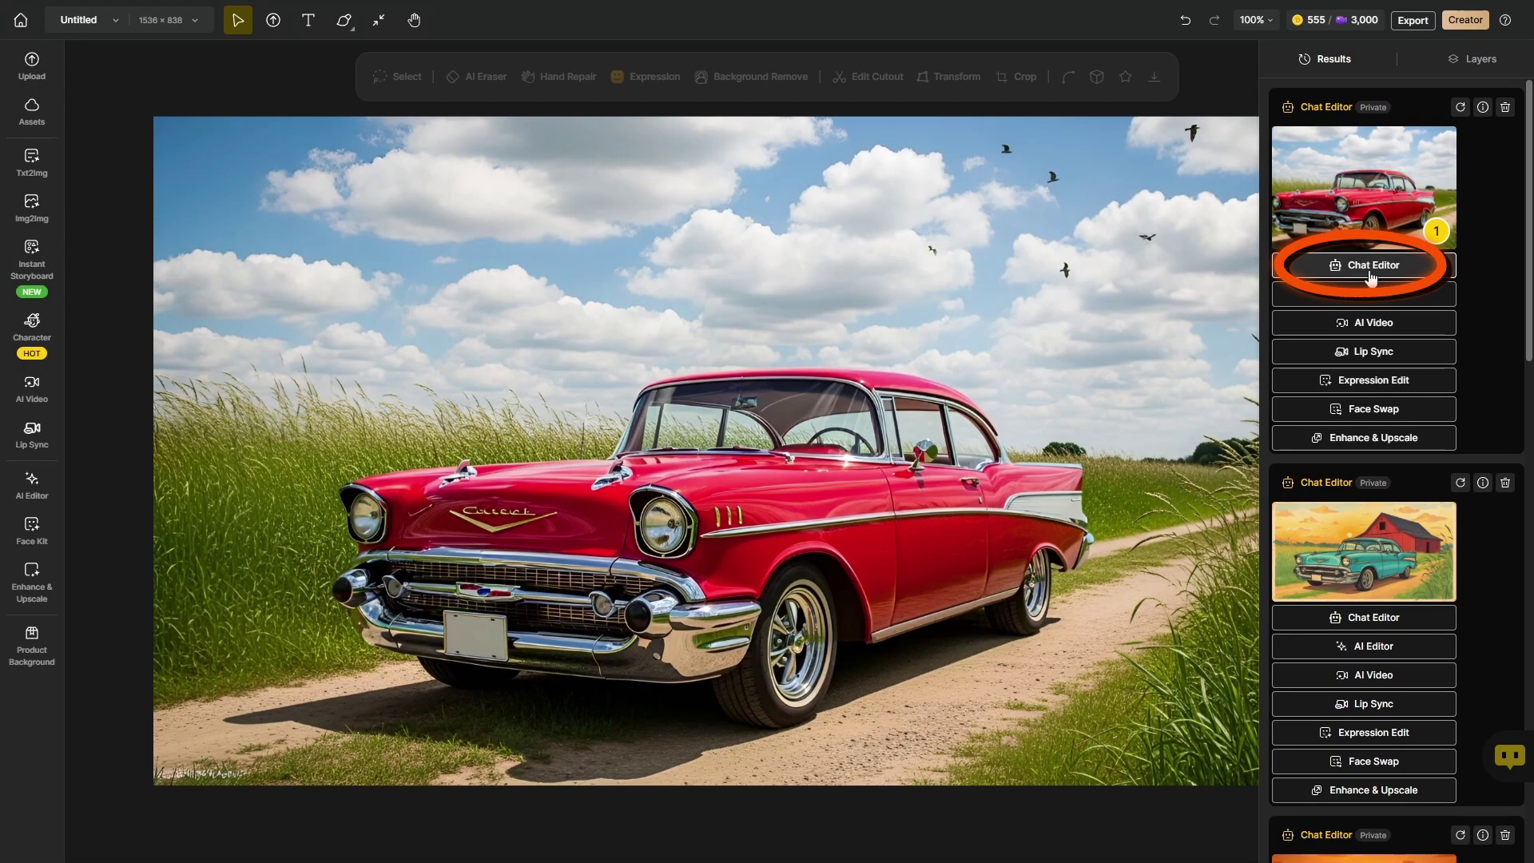
left_click(1370, 271)
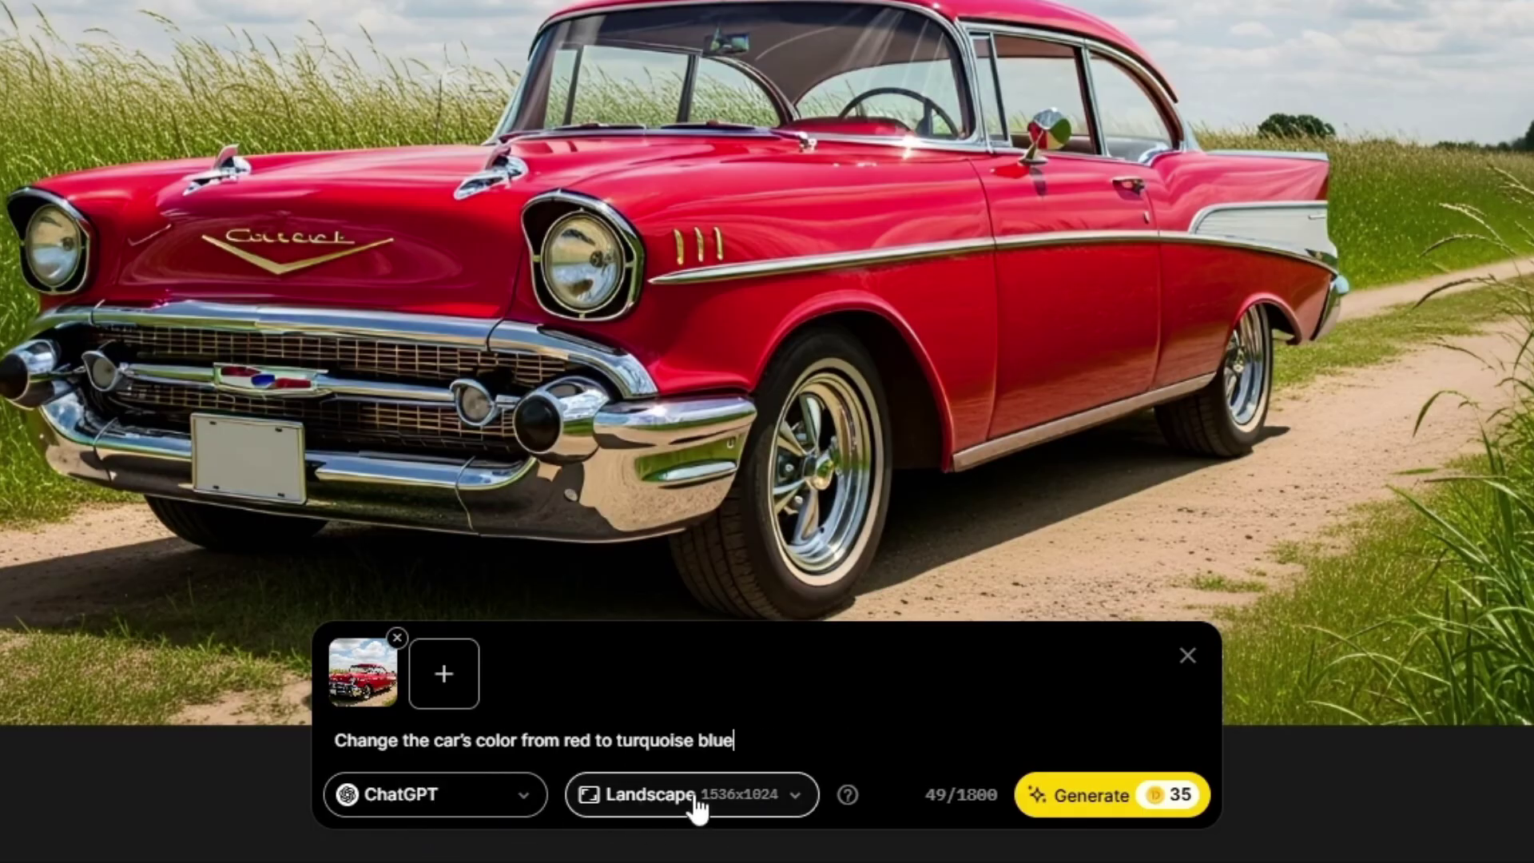
left_click(1113, 805)
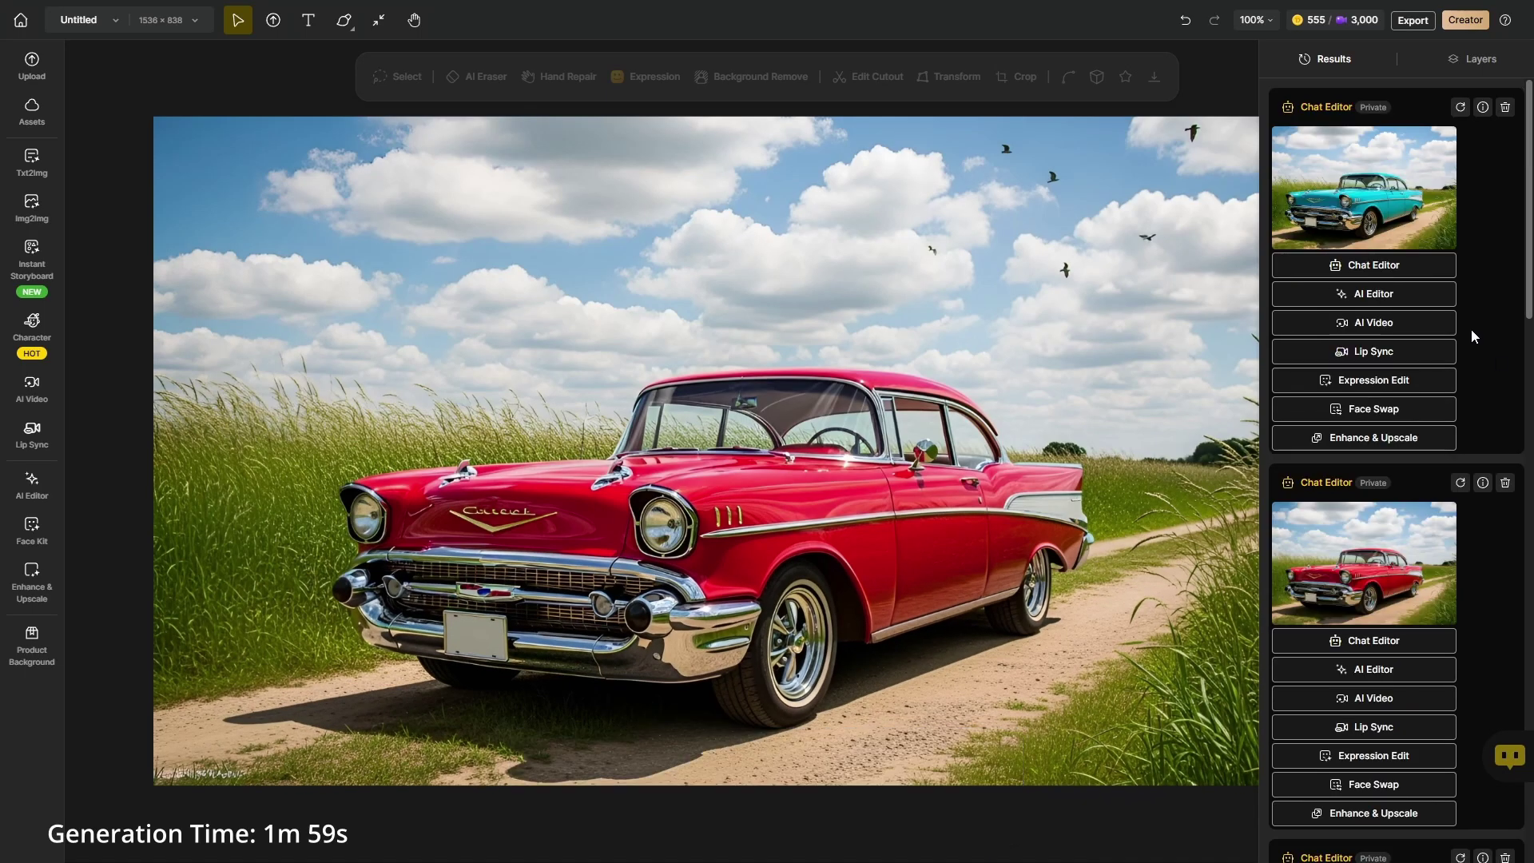
mouse_move(1361, 186)
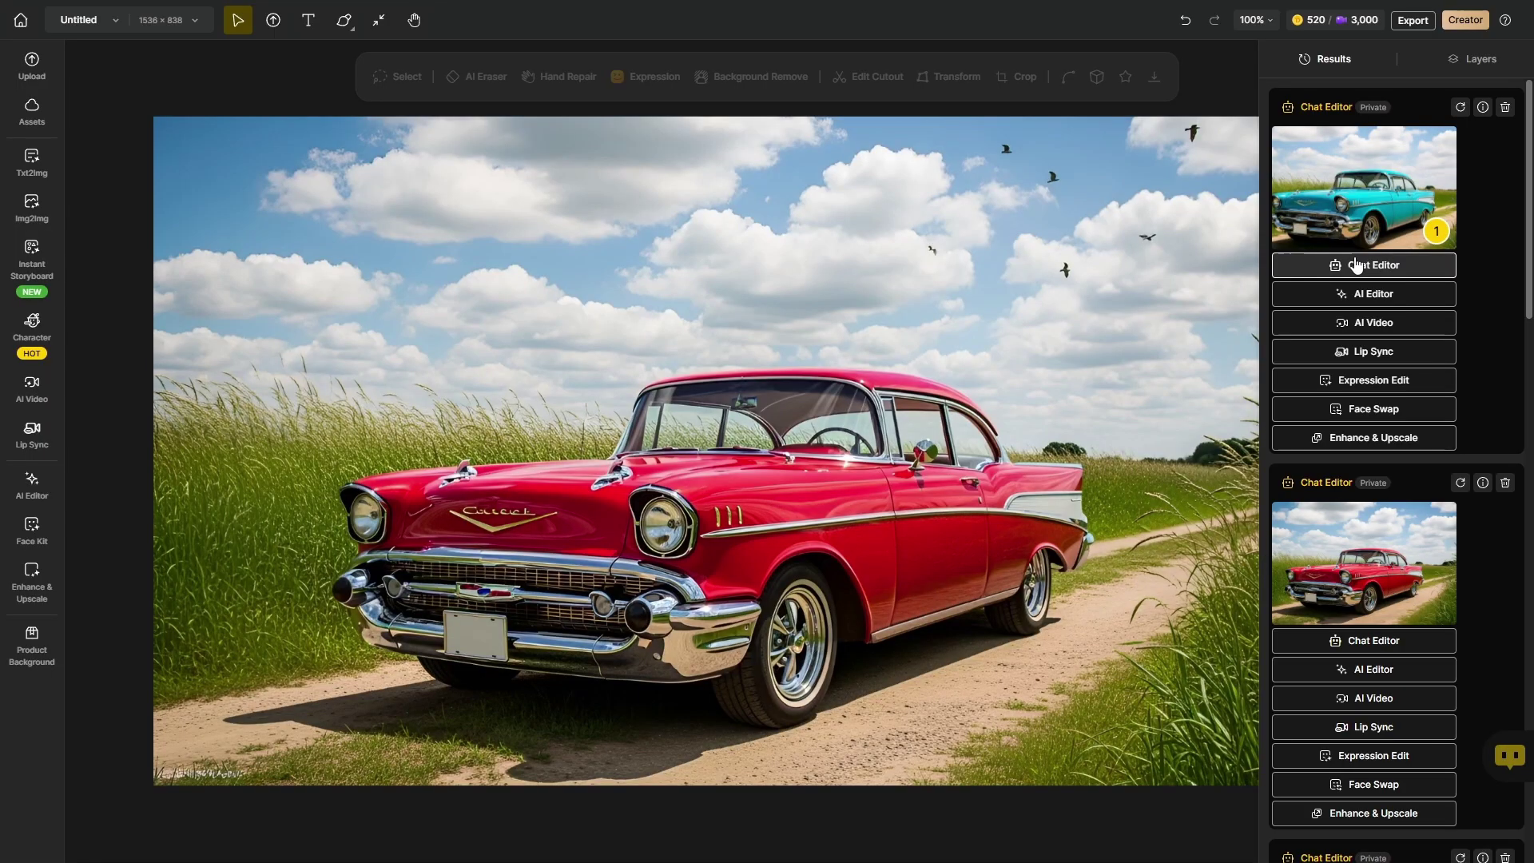
Generate a version of the turquoise car with 'Put an old barn in the background'
left_click(1356, 265)
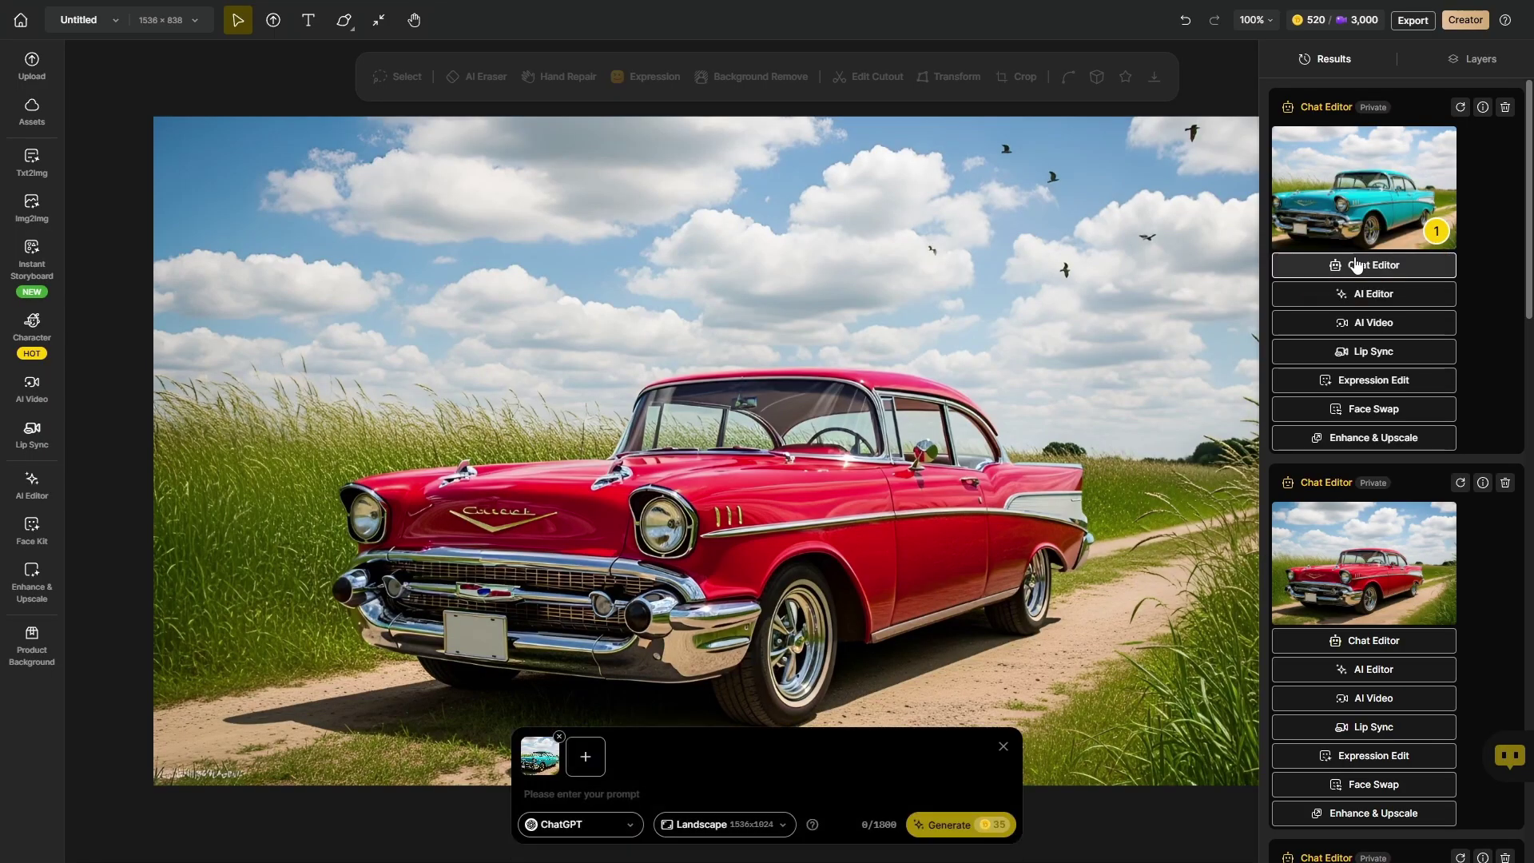
type("Put an old barn in the background")
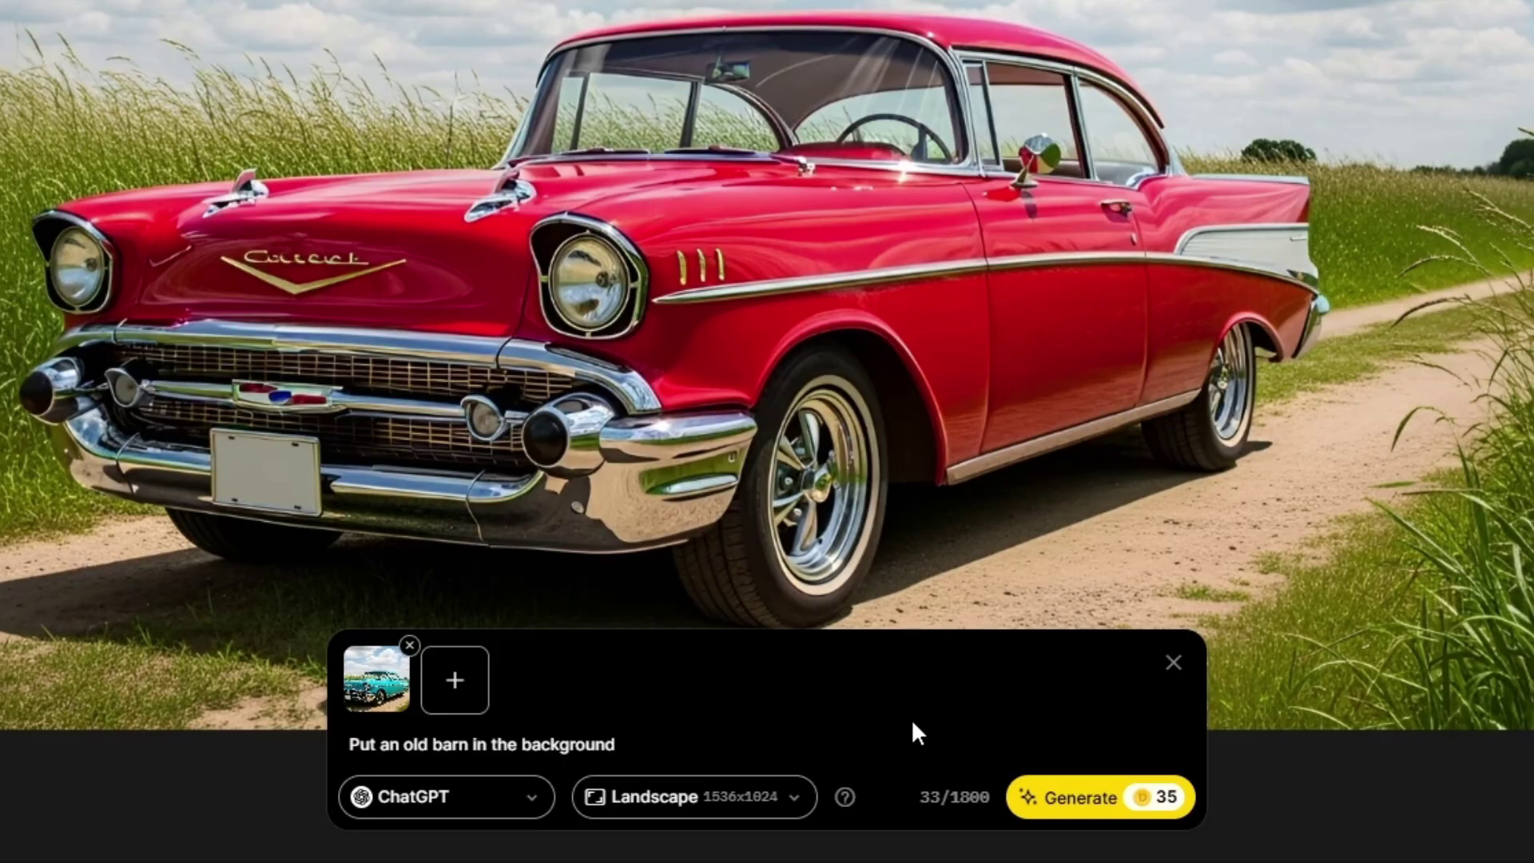
left_click(1096, 804)
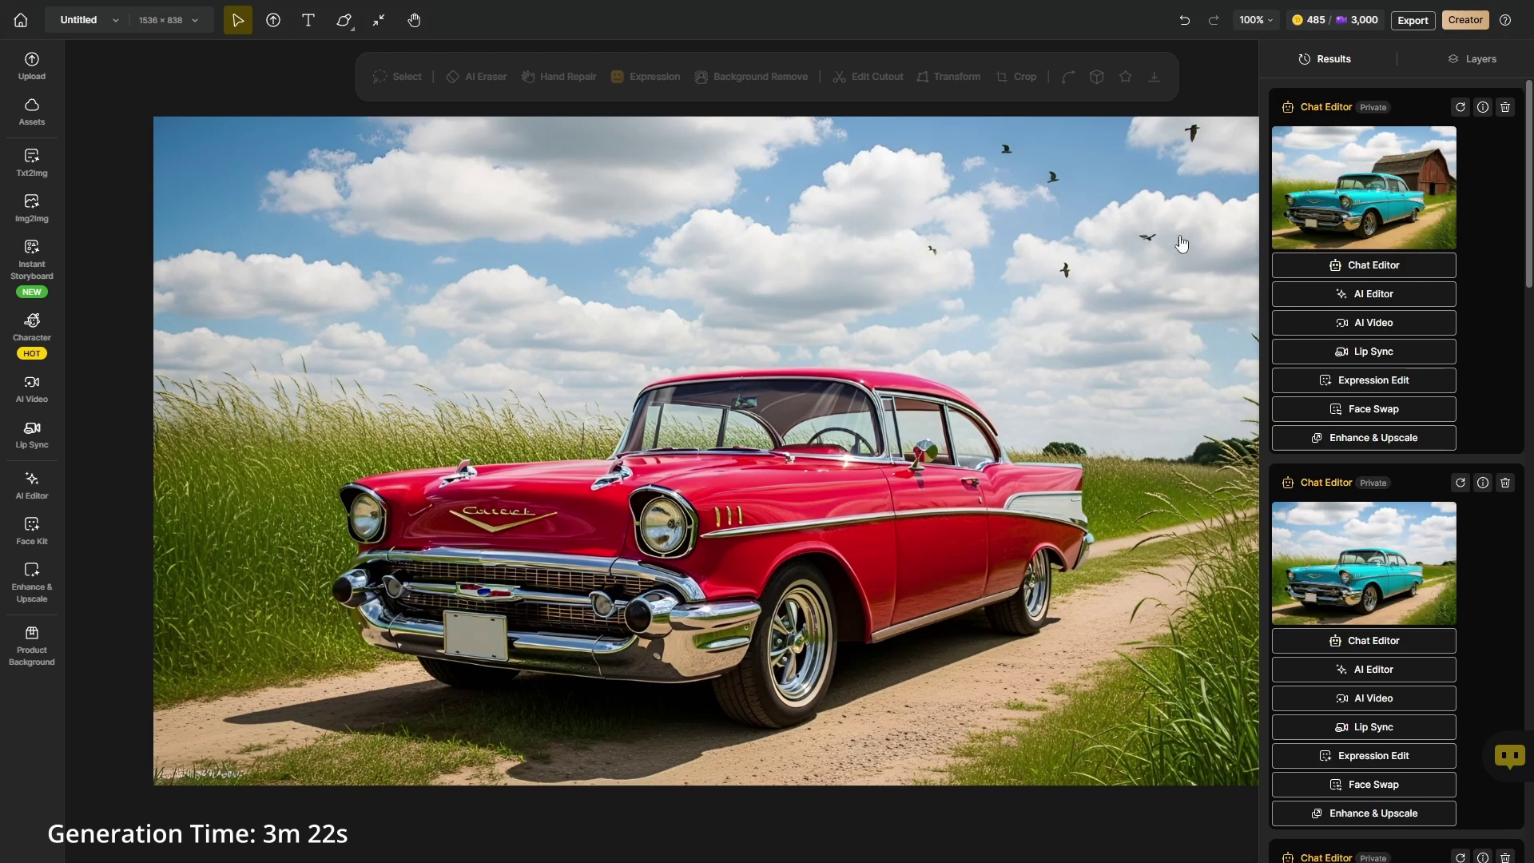
left_click(1387, 180)
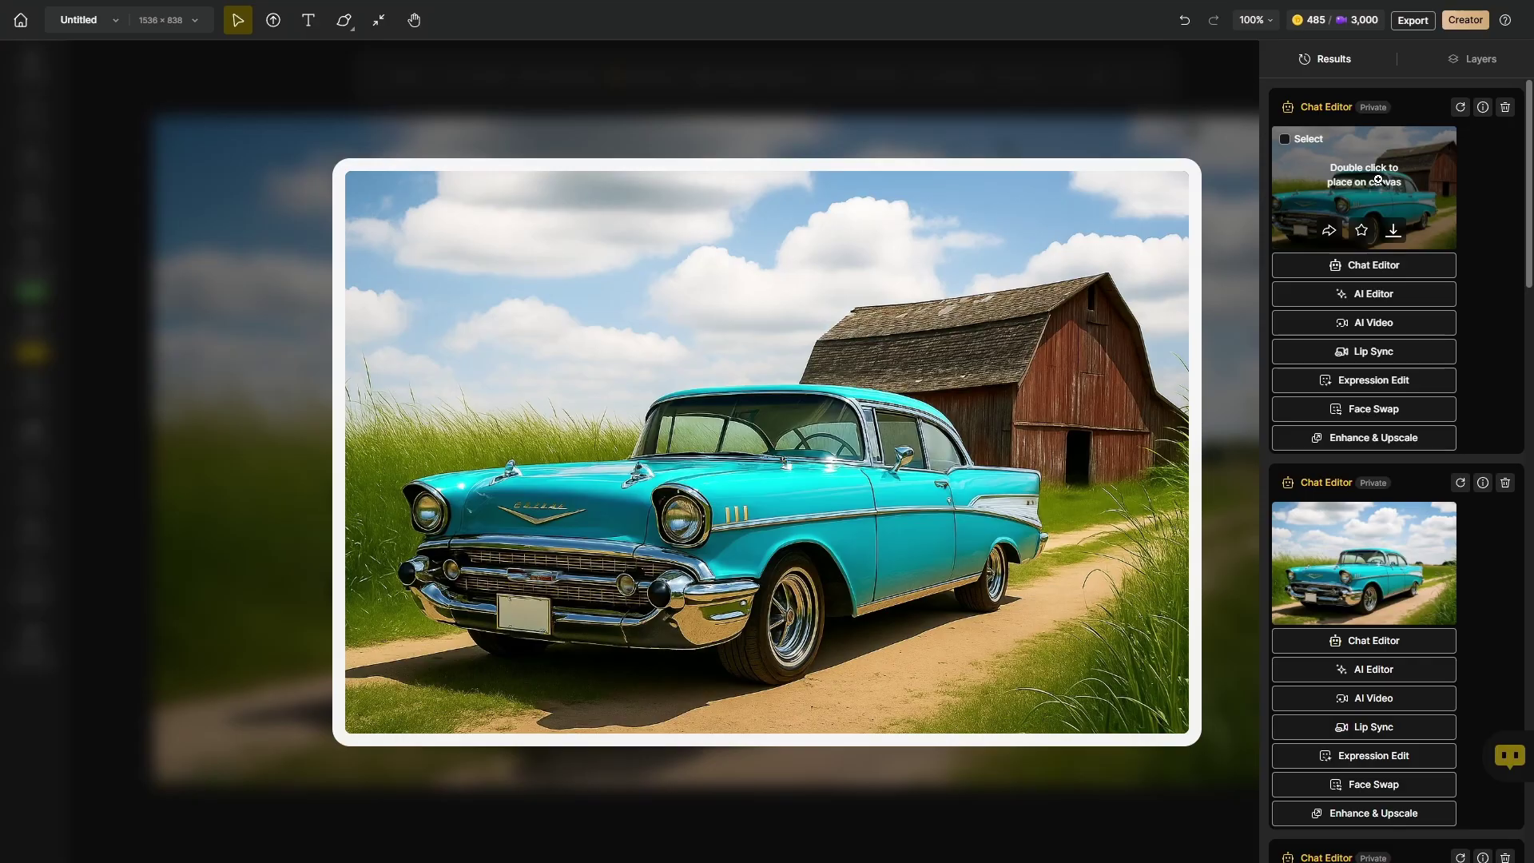
Place the barn result on the canvas and generate 'Make it sunset with a warm orange sky'
double_click(1372, 185)
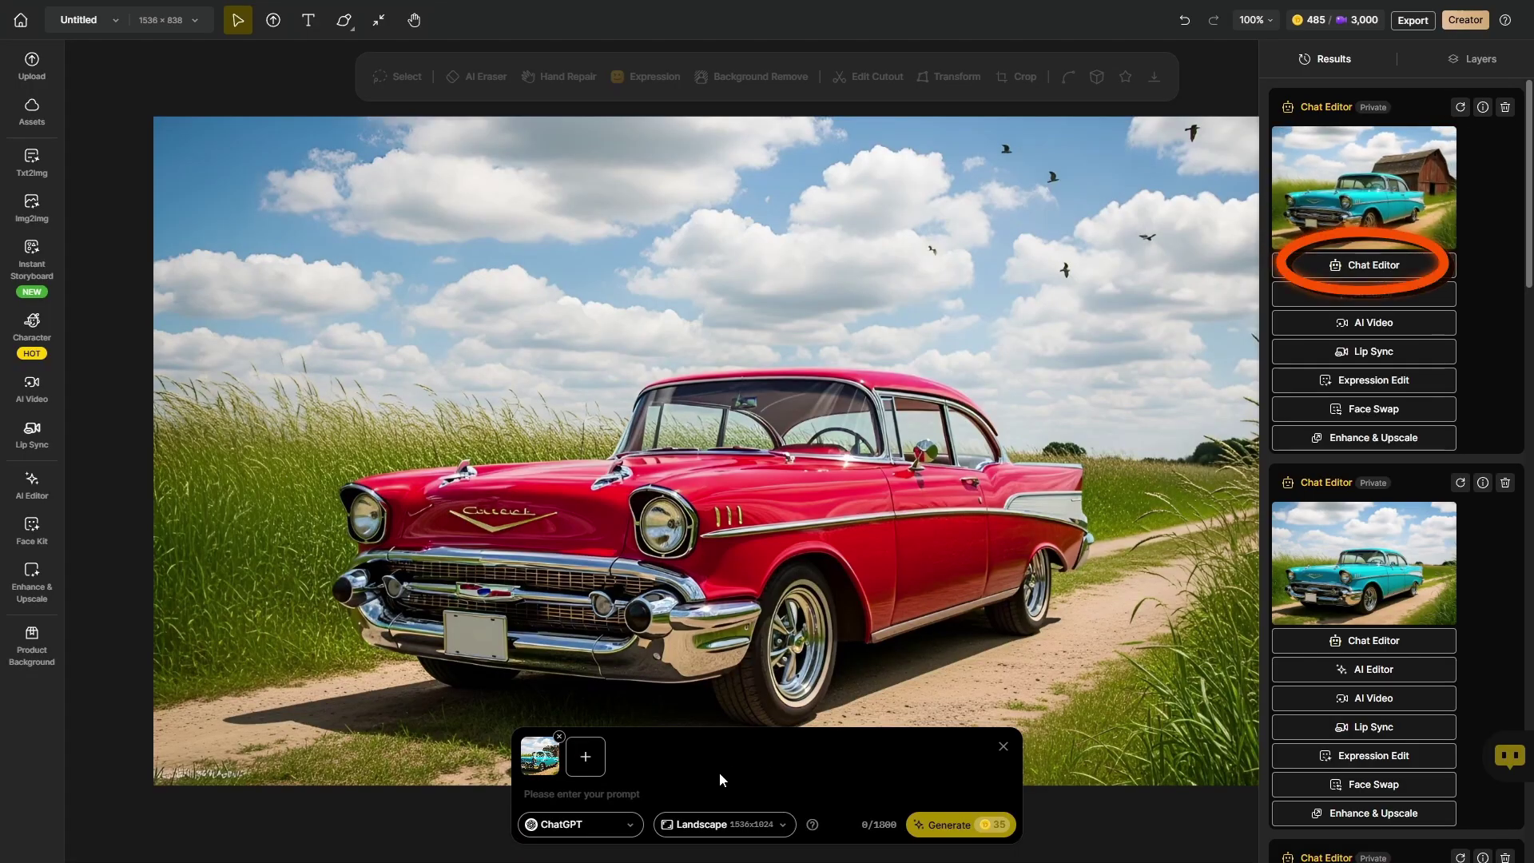
type("Make it sunset with a warm orange sky")
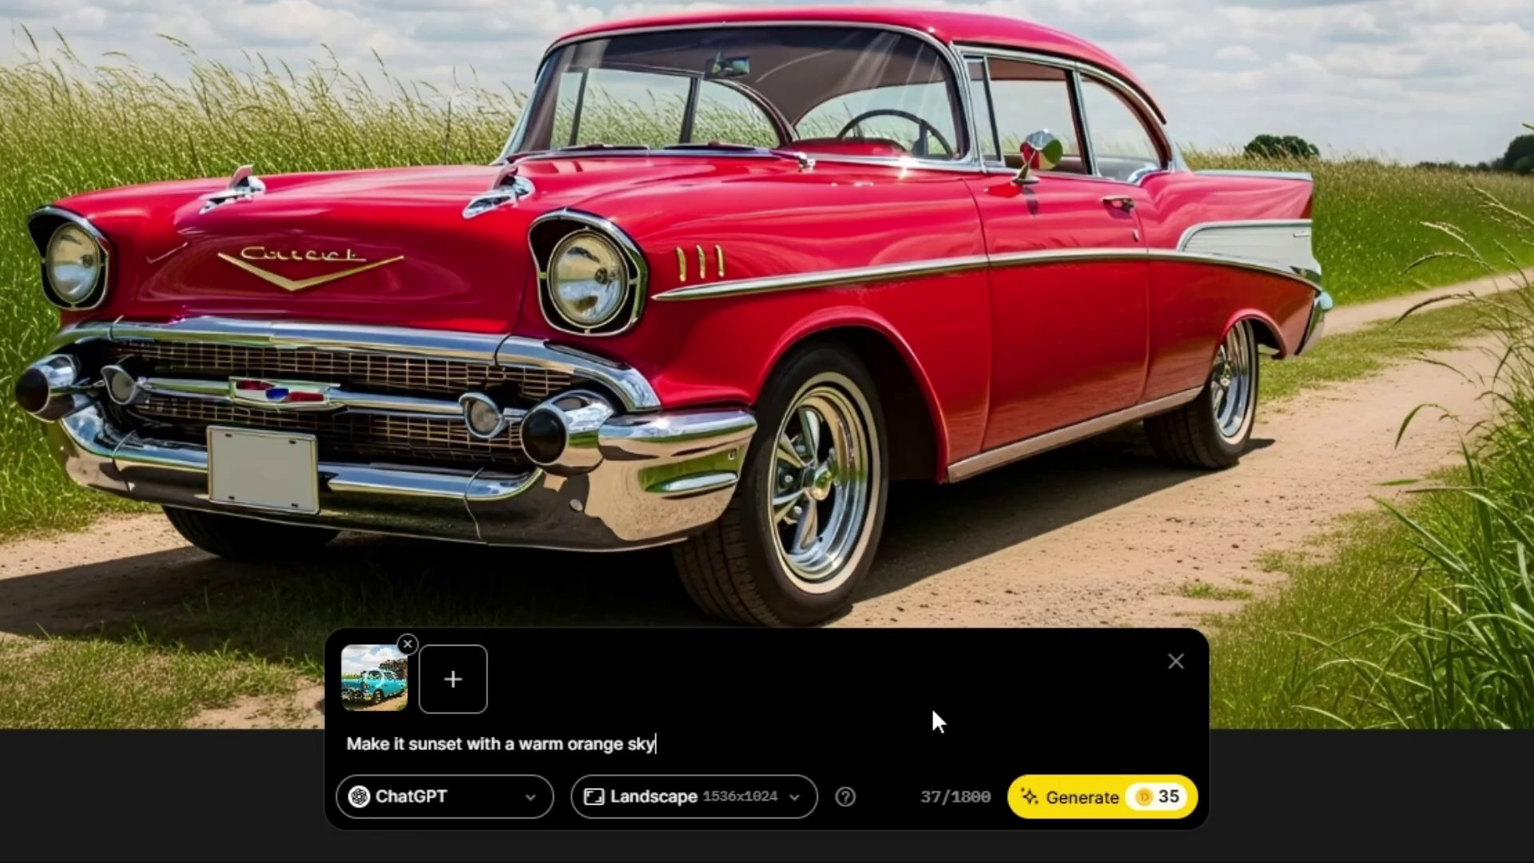
left_click(1129, 799)
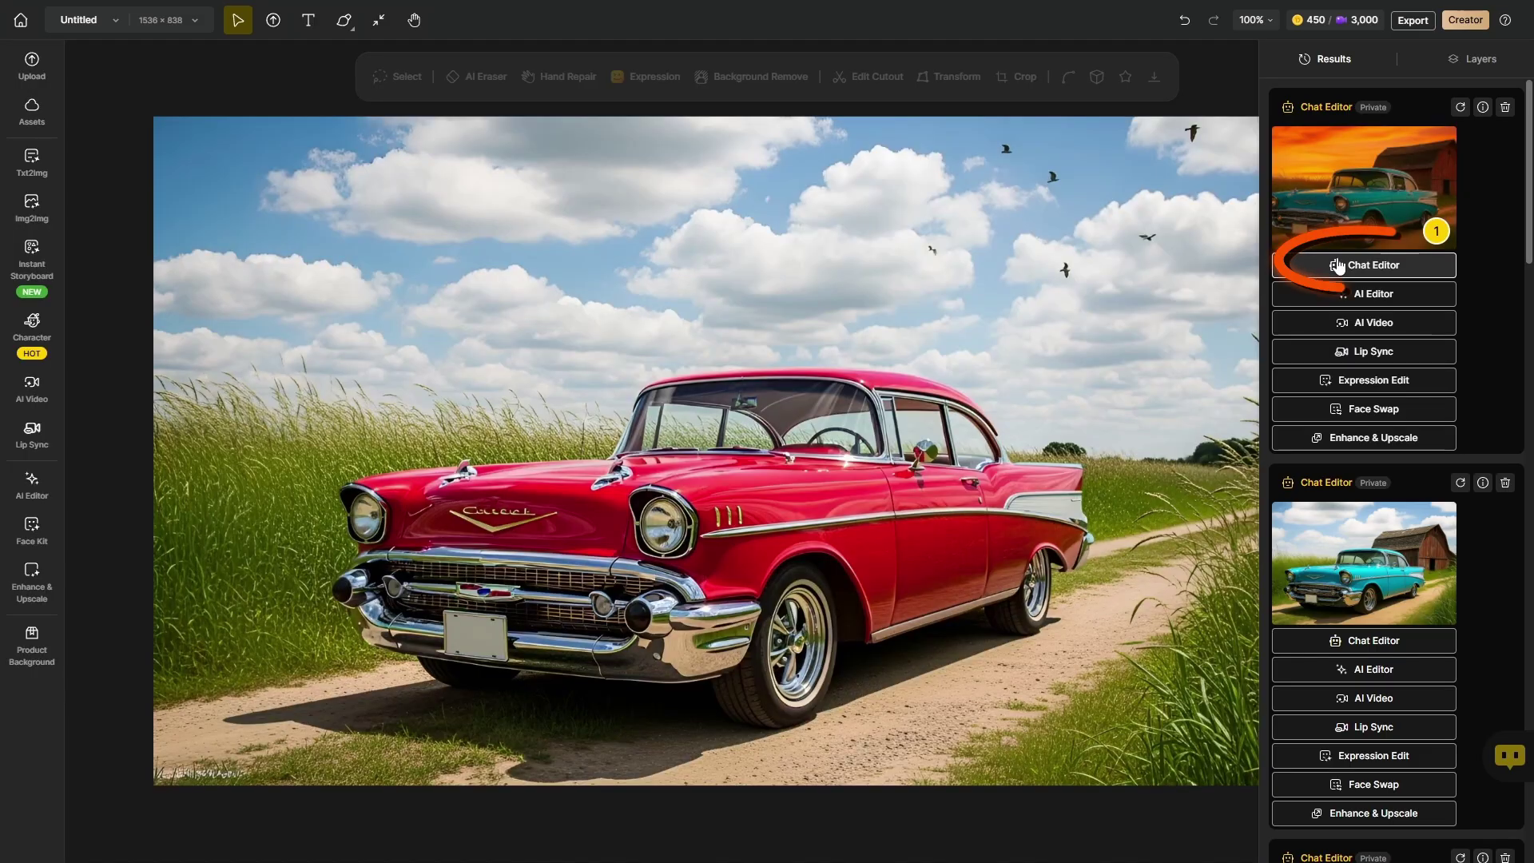
left_click(1336, 264)
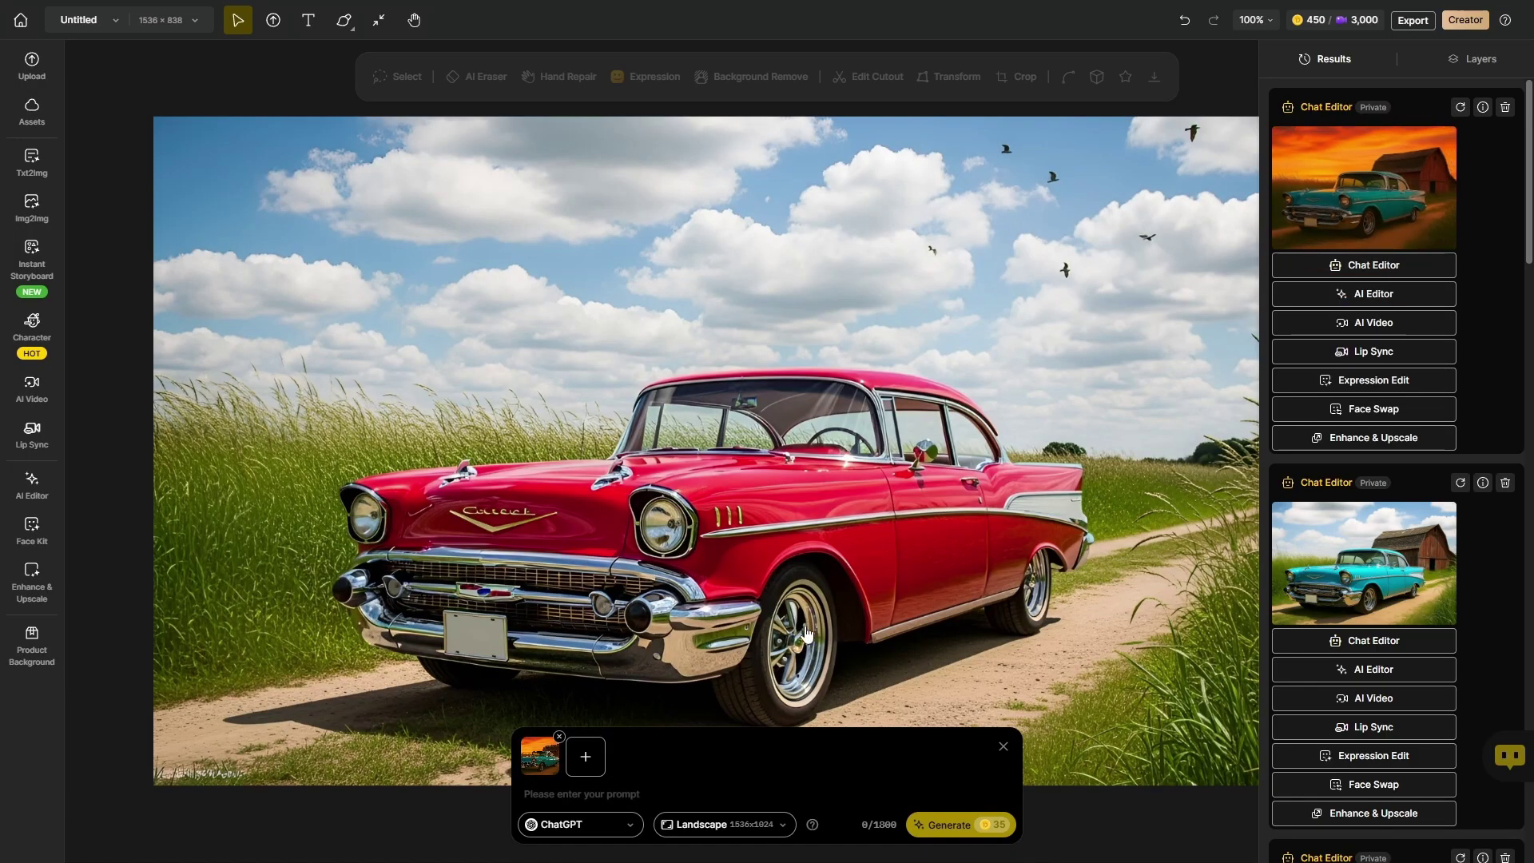
Generate 'Make the image look like a 1950s postcard illustration.' and place the result on the canvas
type("Make the image look like a 1950s postcard illustration.")
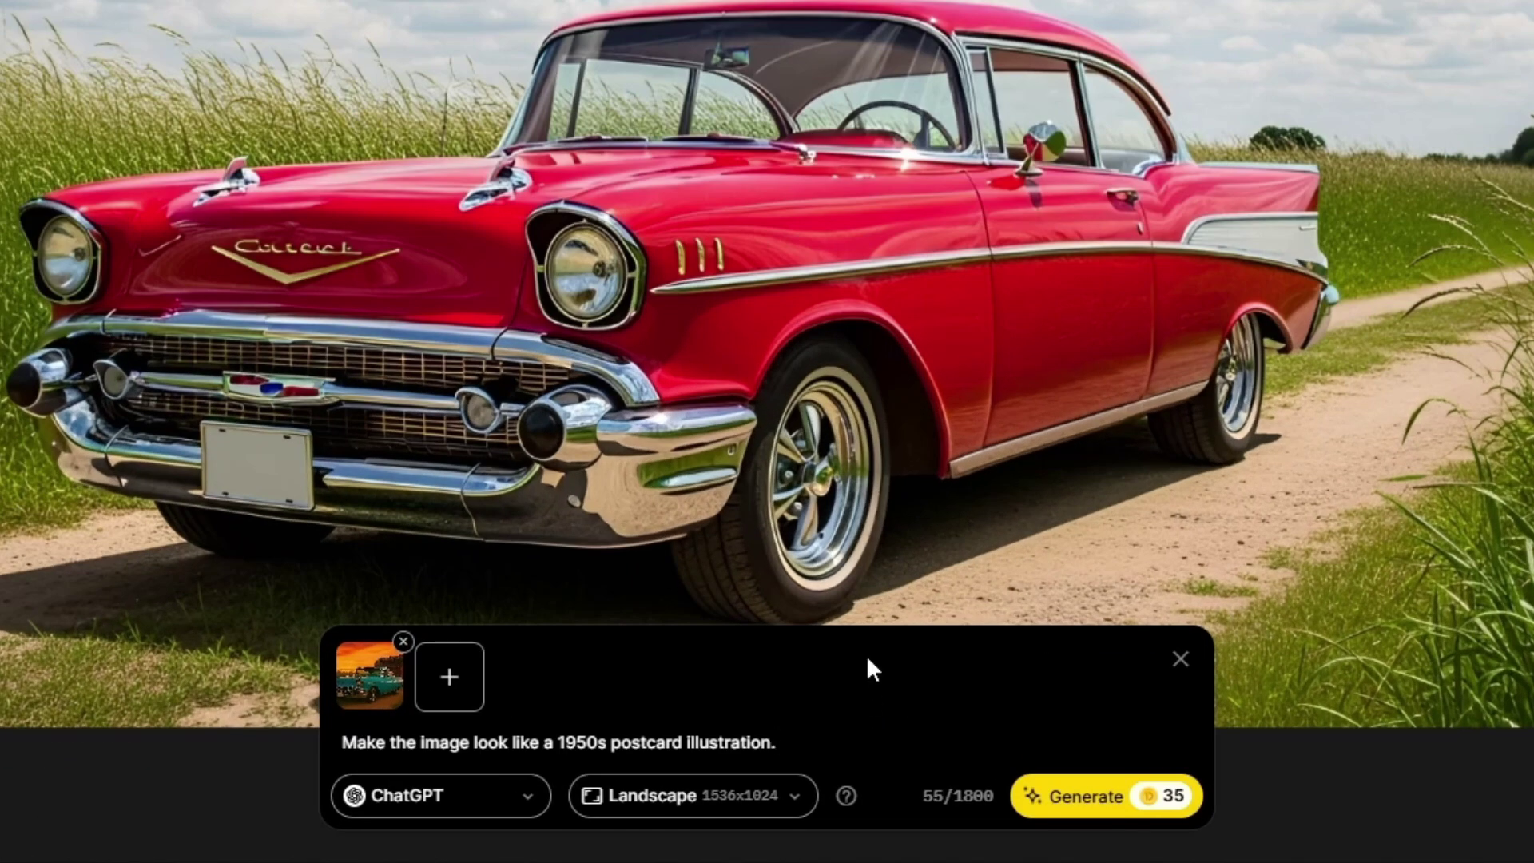
left_click(1073, 797)
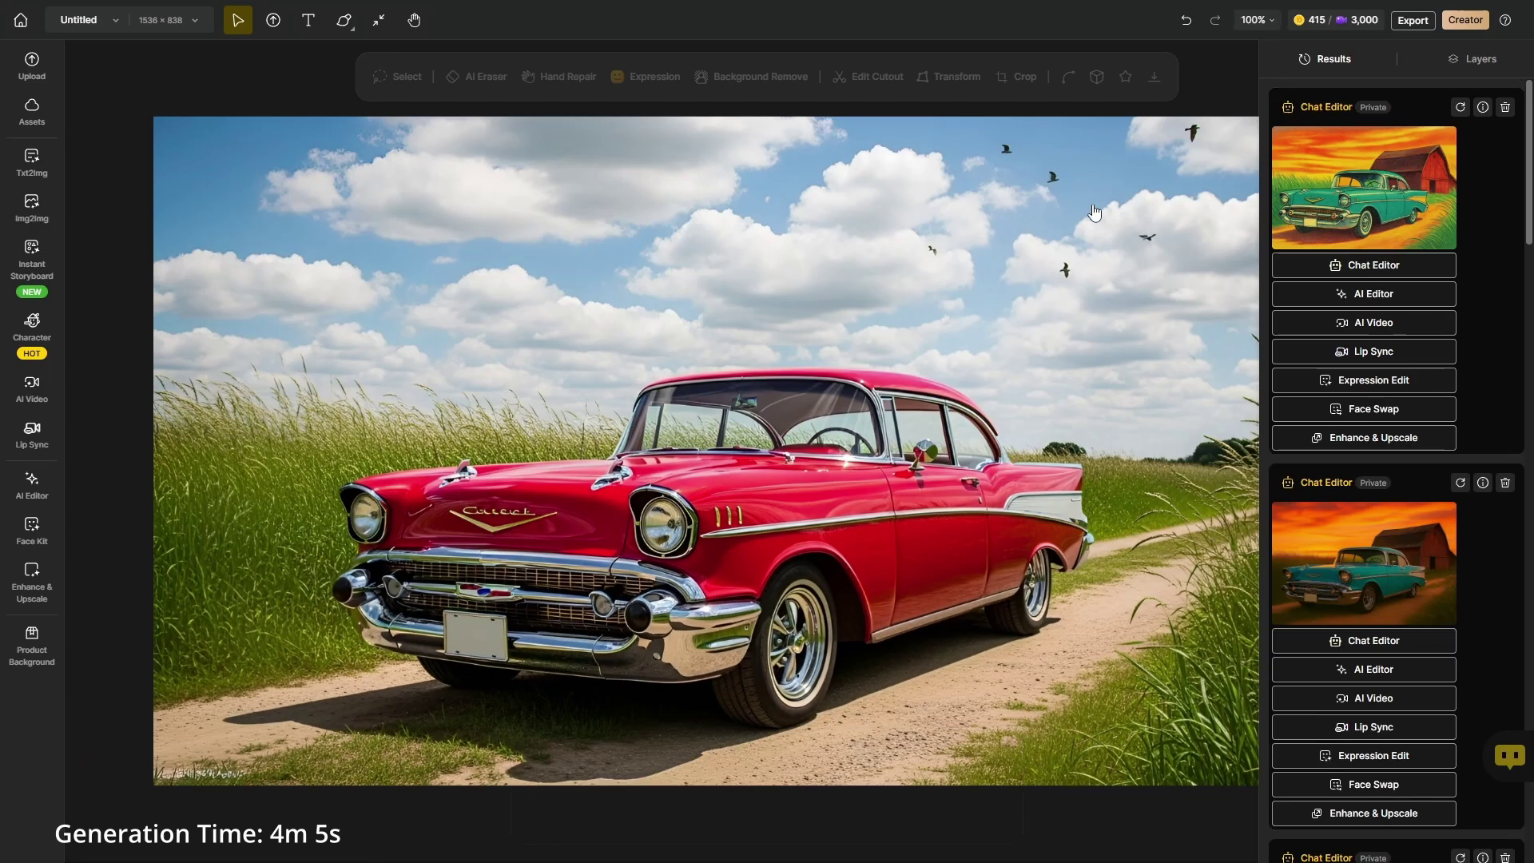
mouse_move(1352, 185)
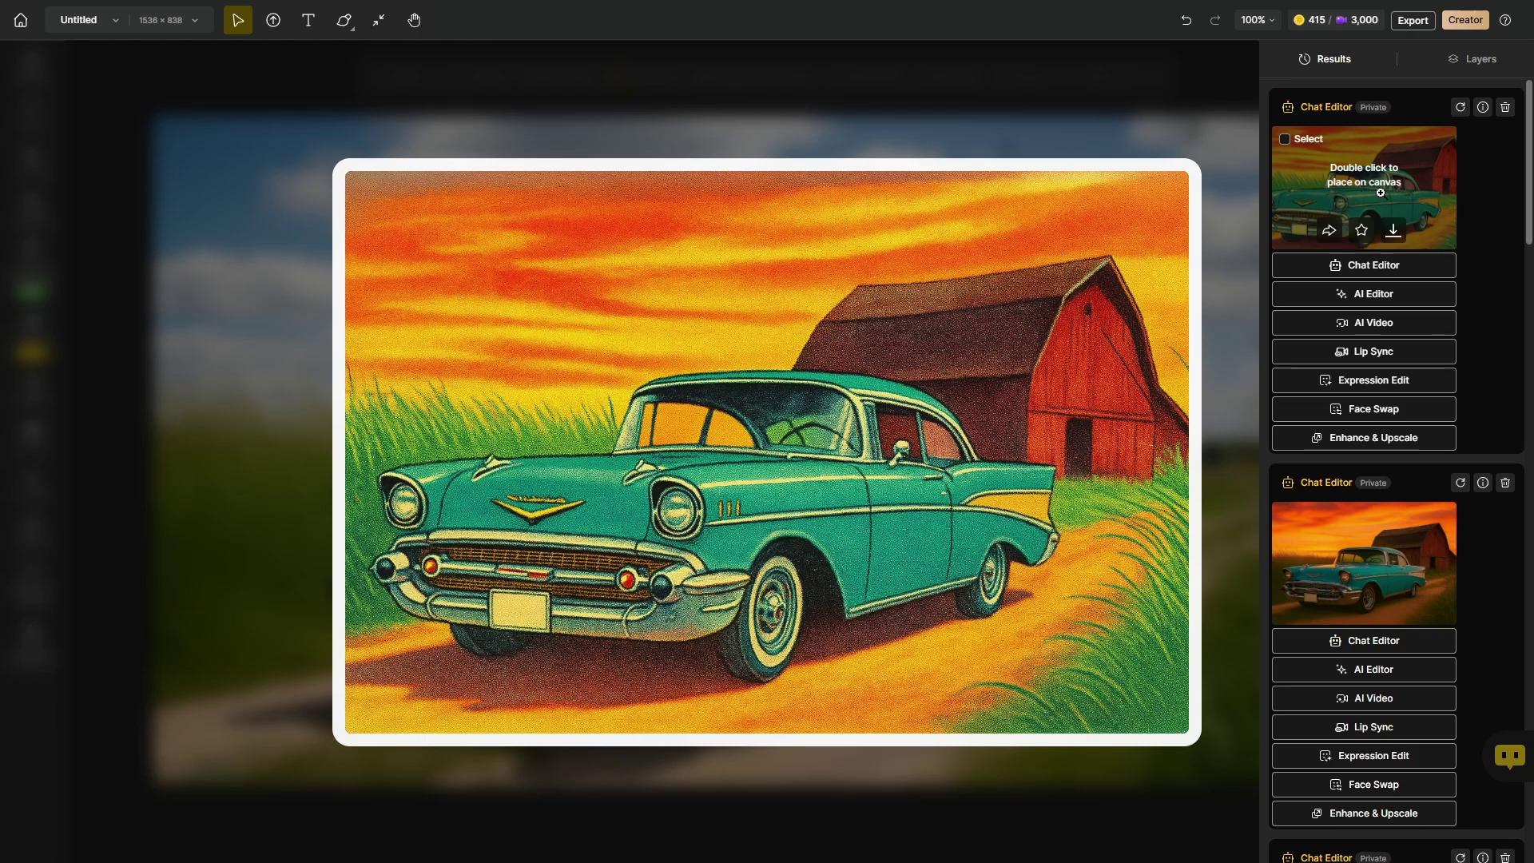
double_click(1360, 185)
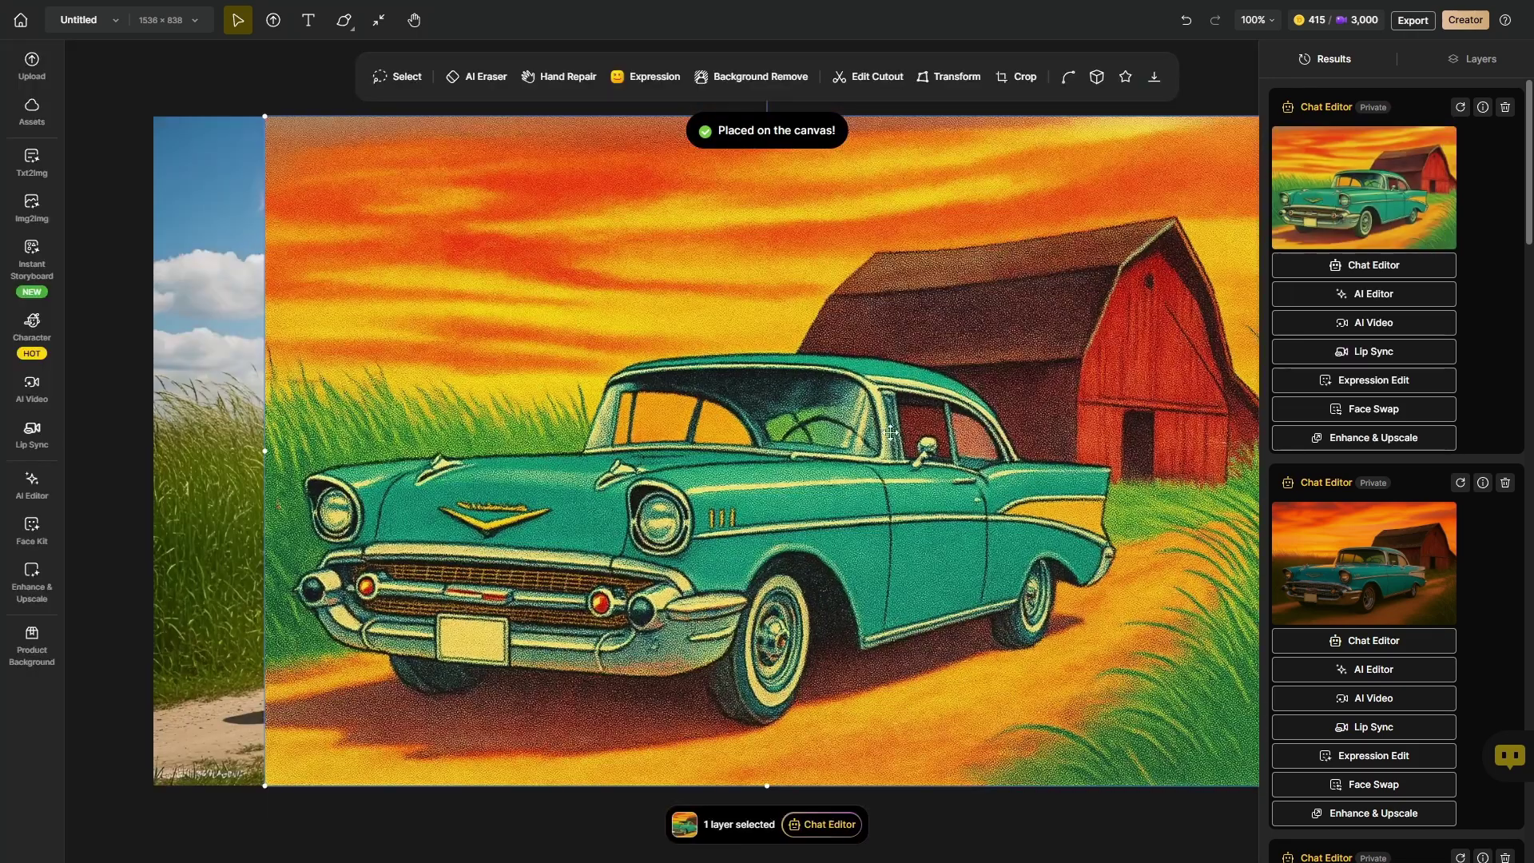
Toggle Layer 2's visibility to compare the postcard with the red car, leaving it hidden
left_click(1481, 63)
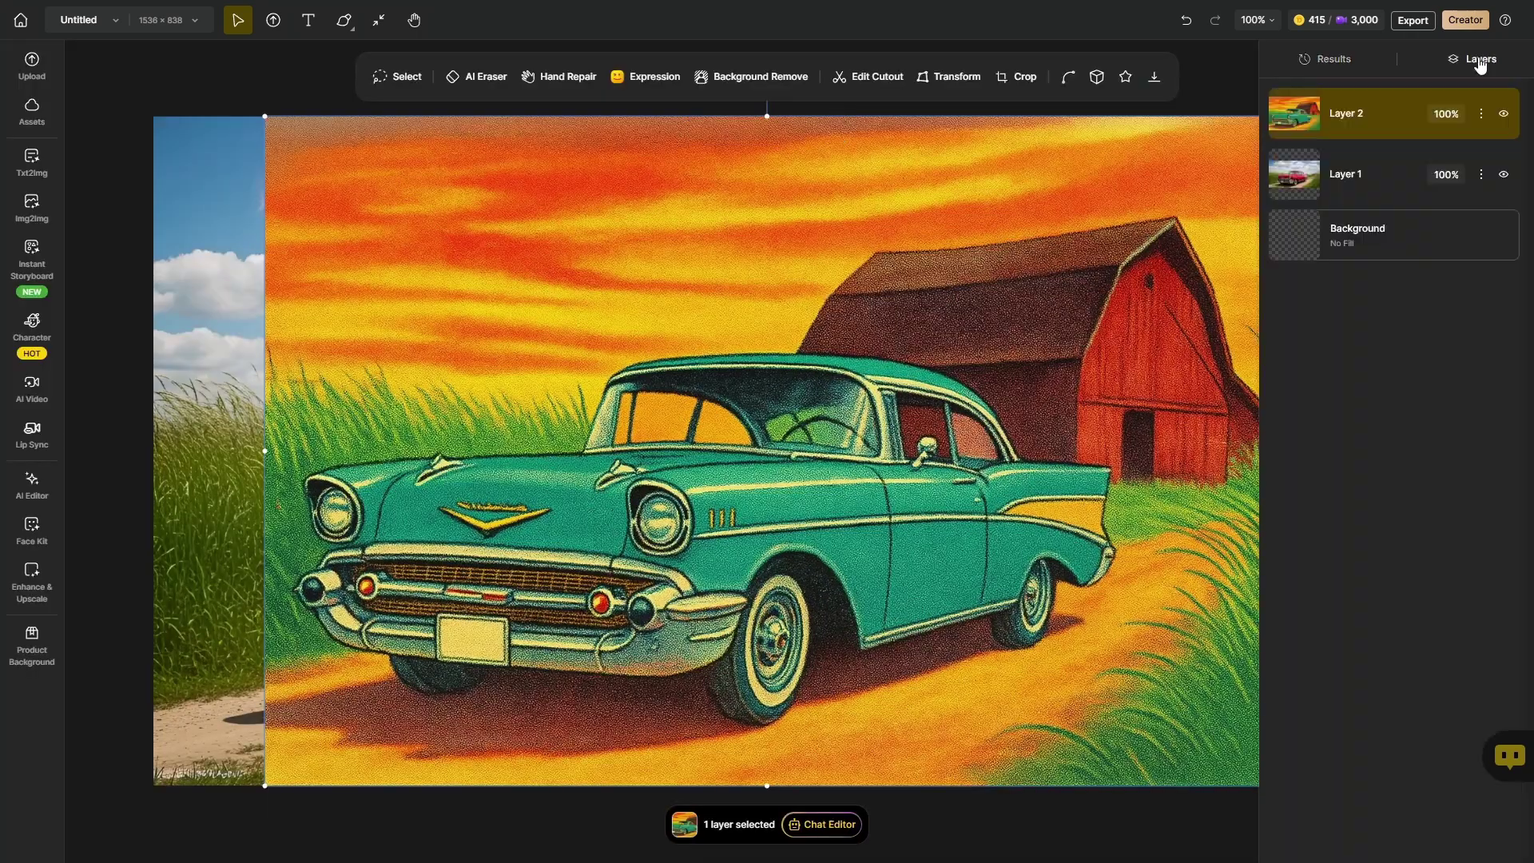
left_click(1503, 114)
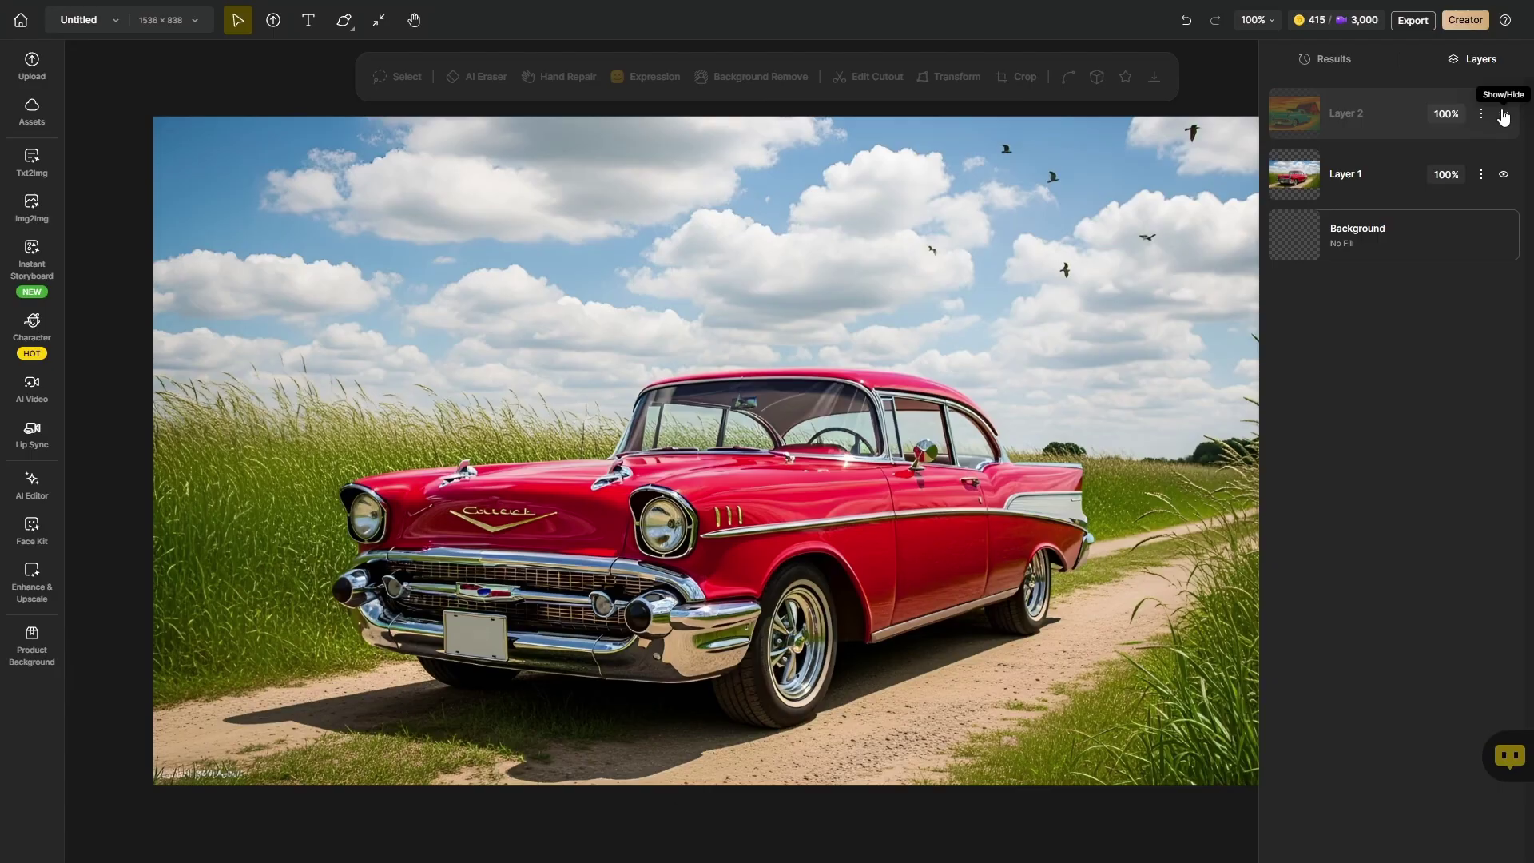
left_click(1503, 115)
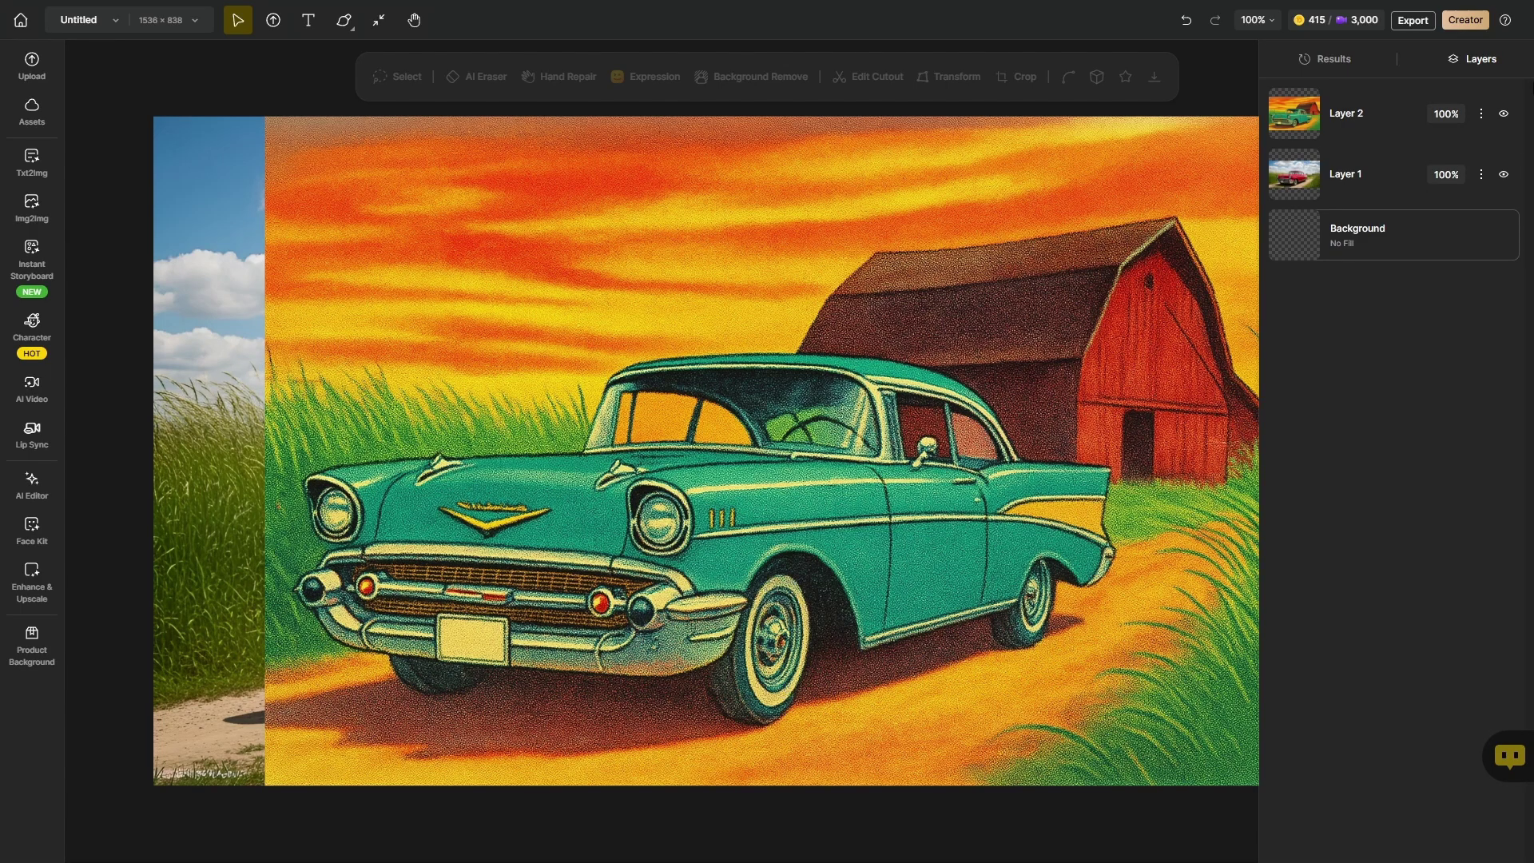
left_click(1502, 116)
left_click(1502, 116)
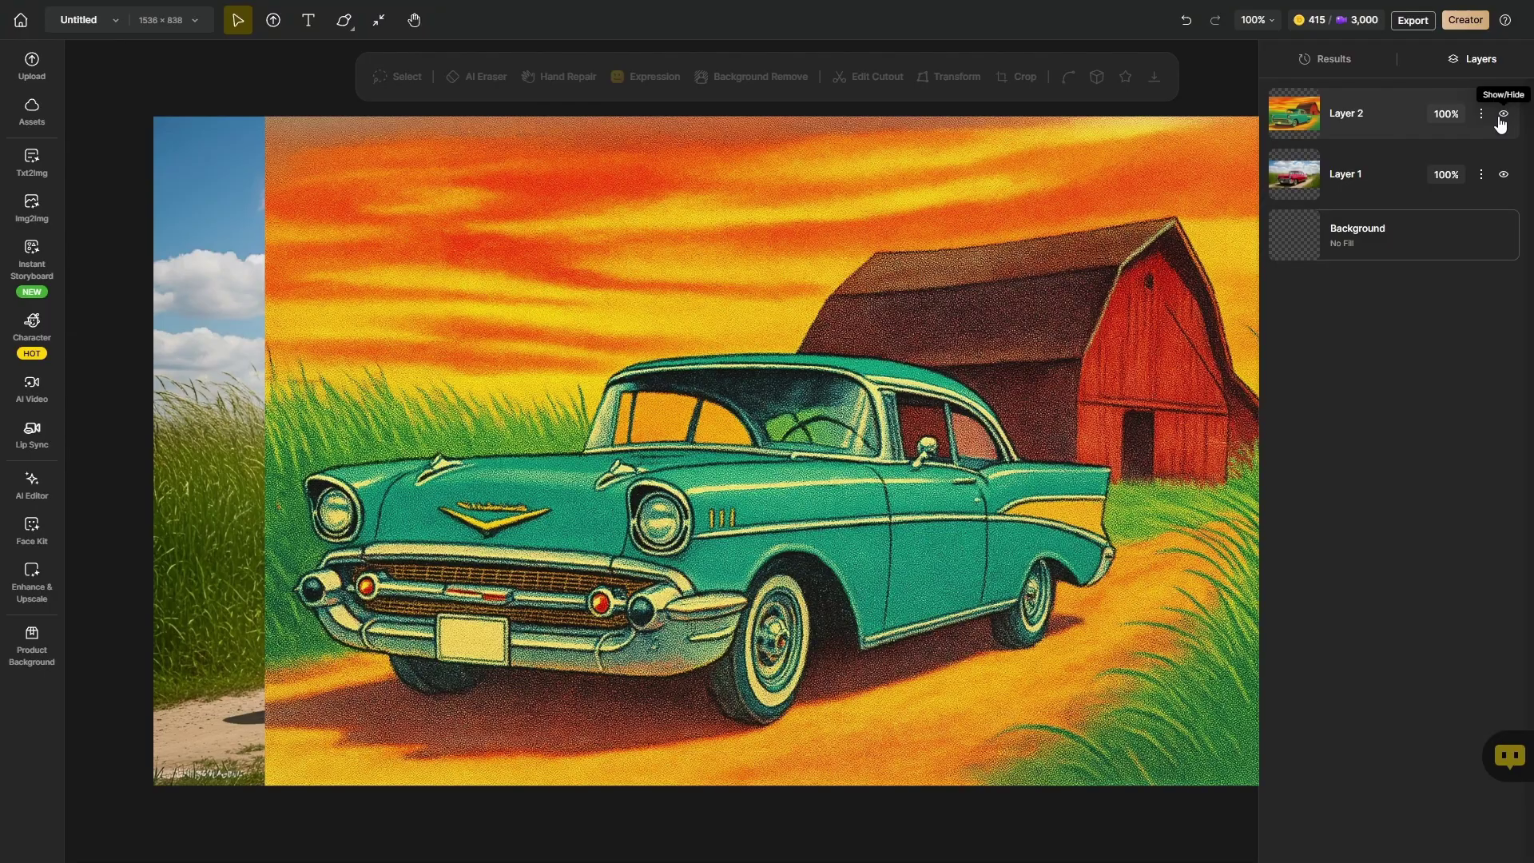
left_click(1502, 116)
left_click(1503, 117)
left_click(1504, 117)
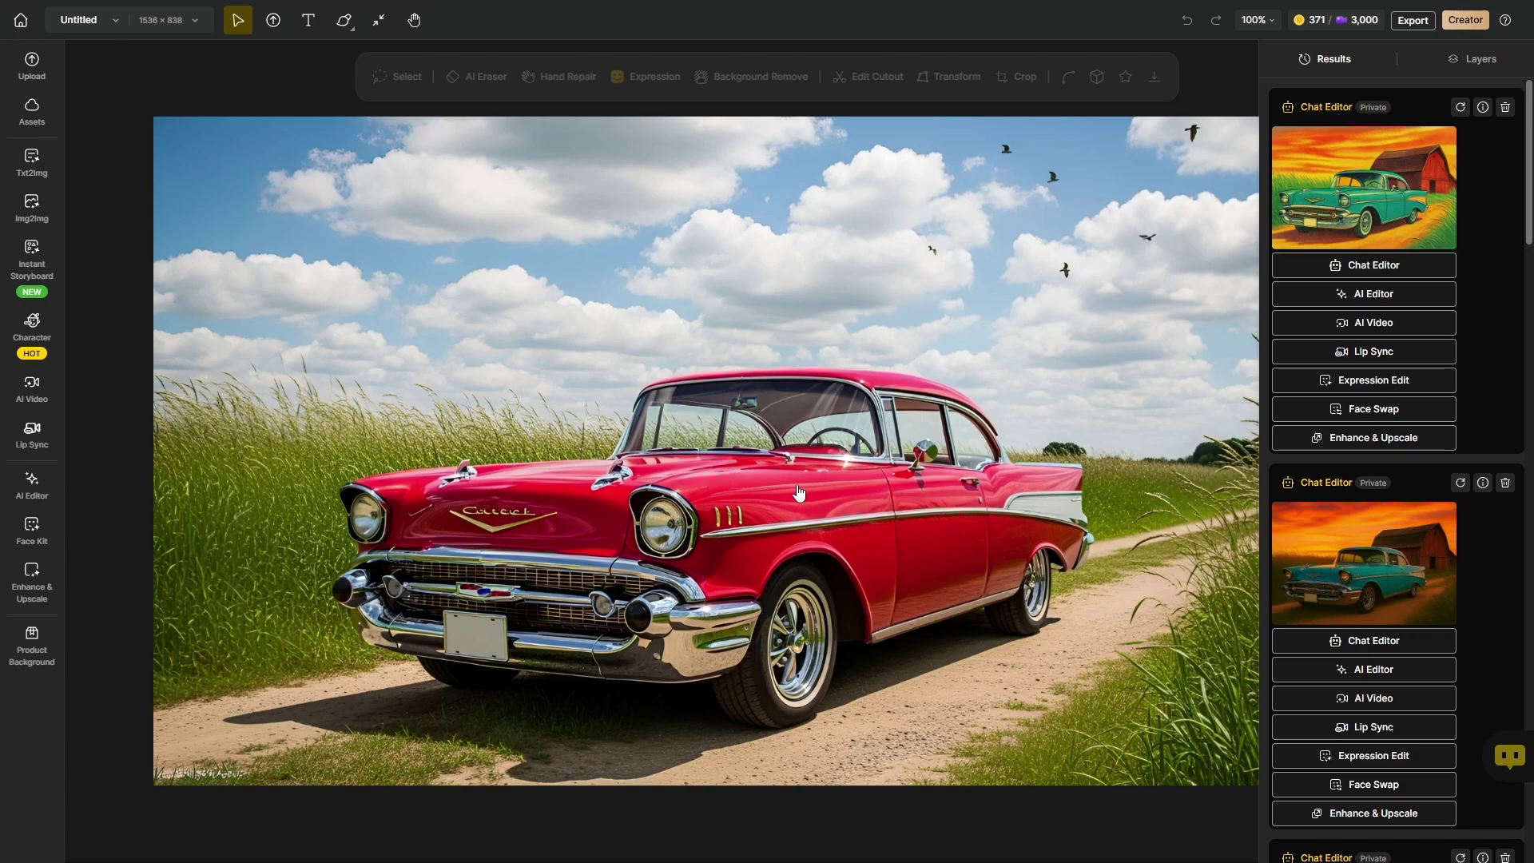
Chat-edit the red car image, adding the man's photo as reference, to show him leaning on the car on a dirt road
left_click(799, 497)
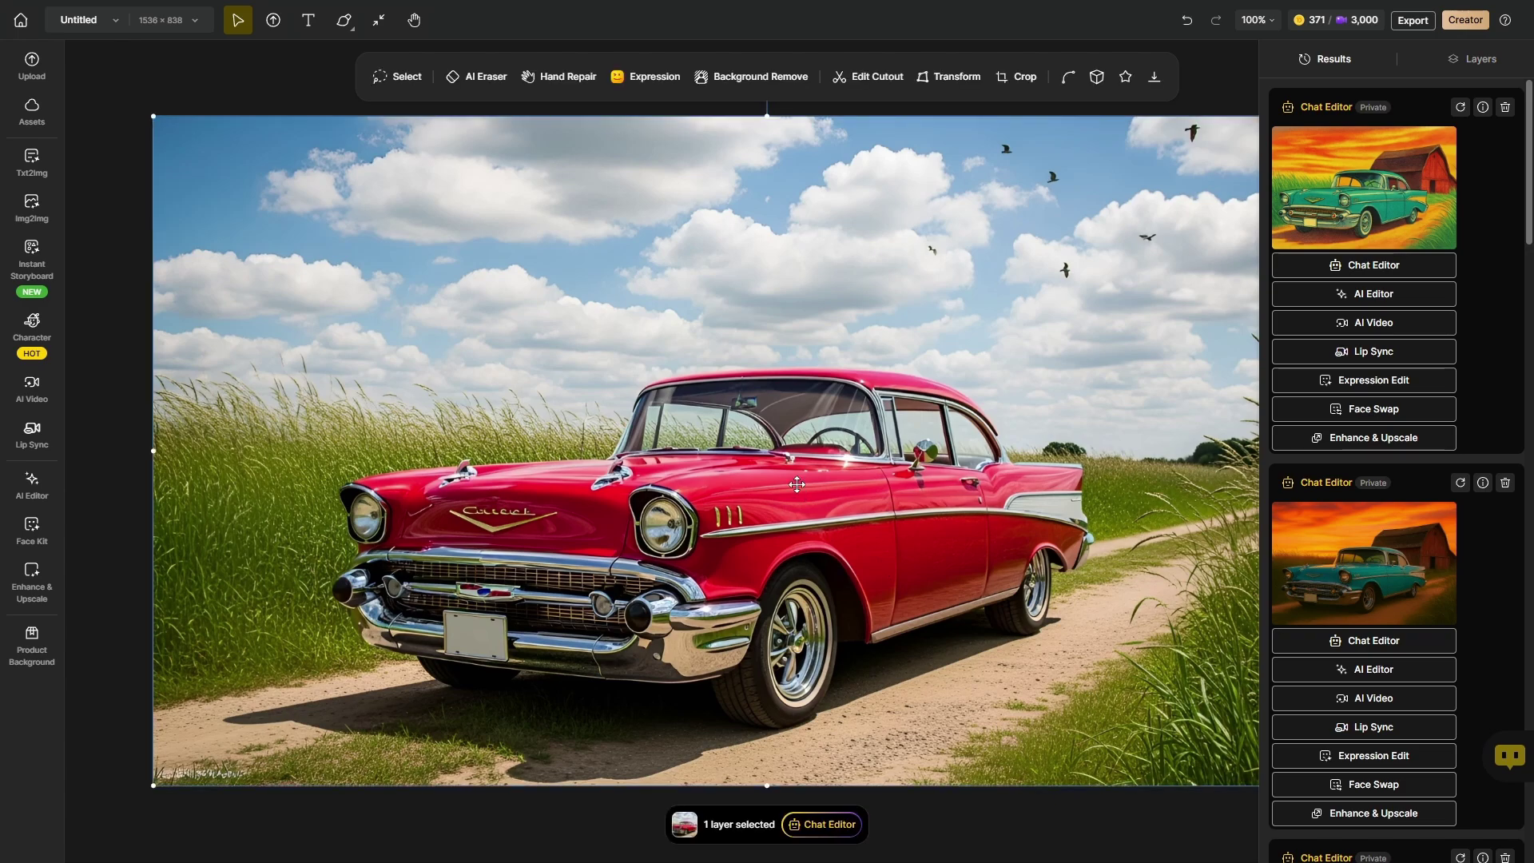
left_click(809, 825)
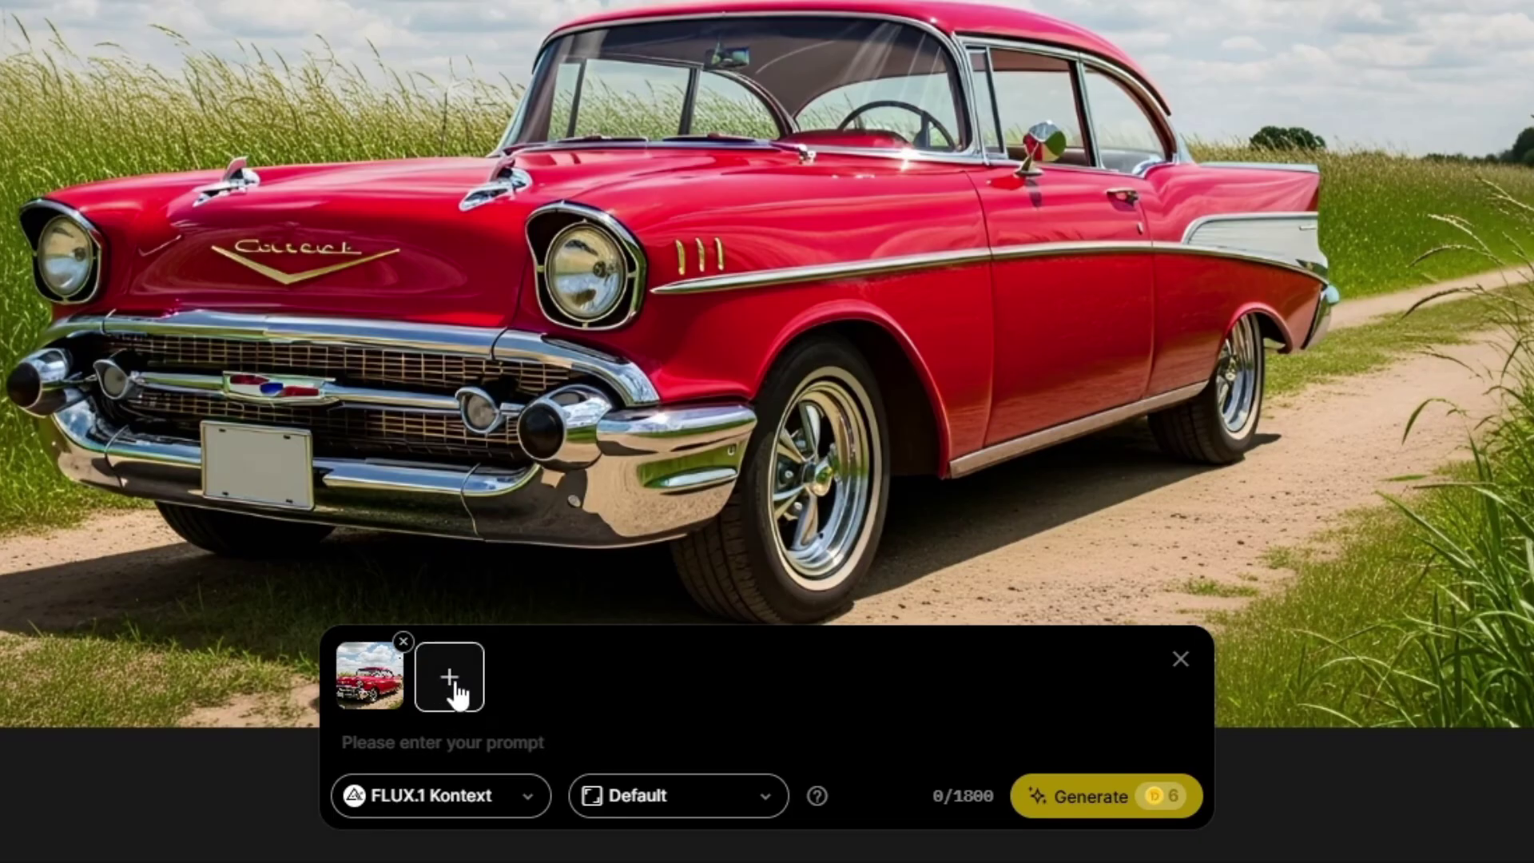
left_click(452, 680)
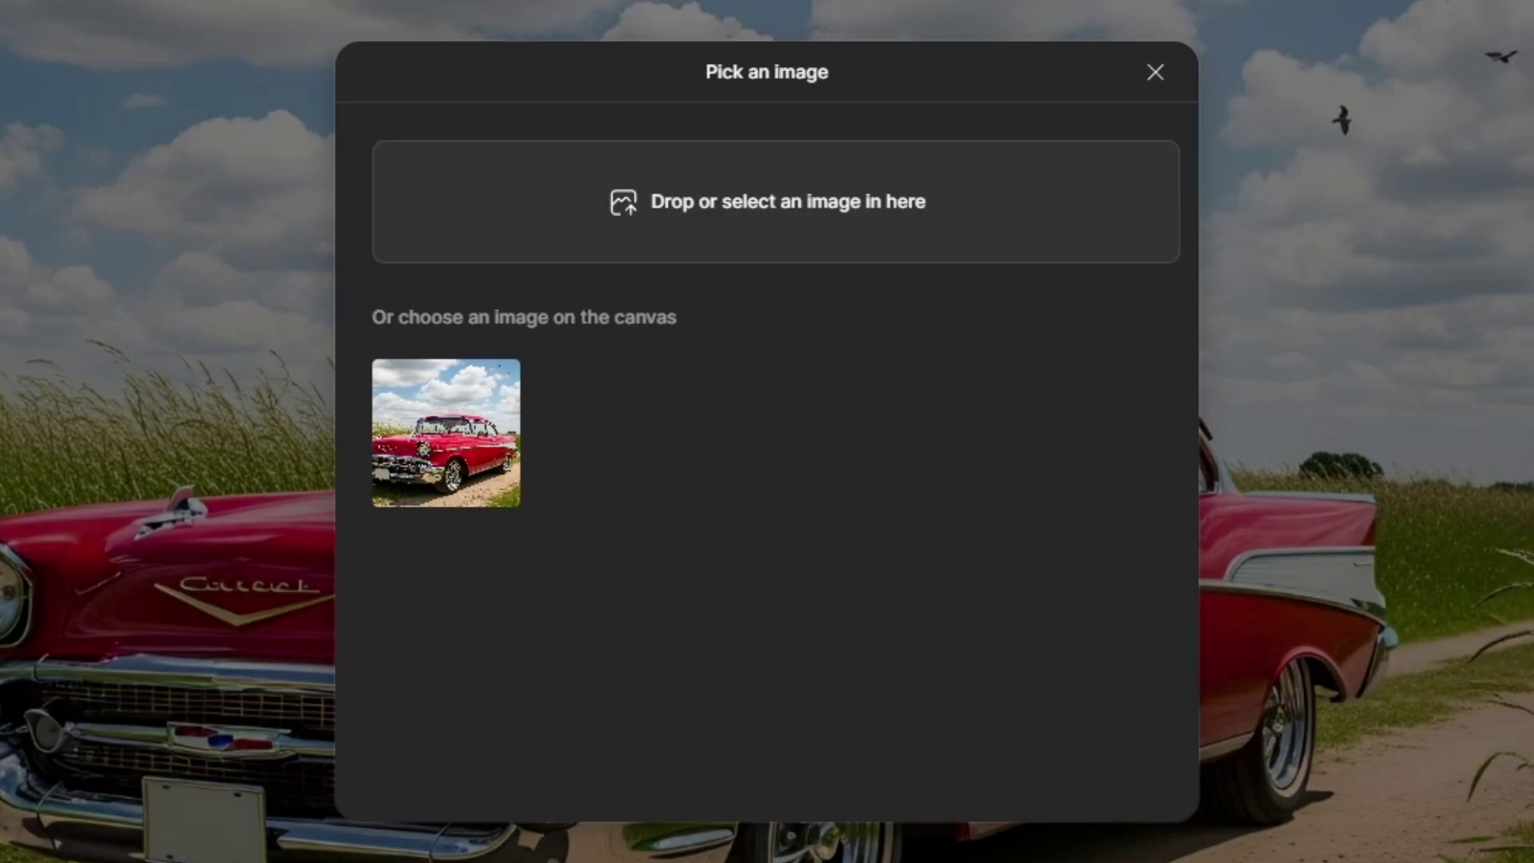
left_click_drag(320, 8, 766, 253)
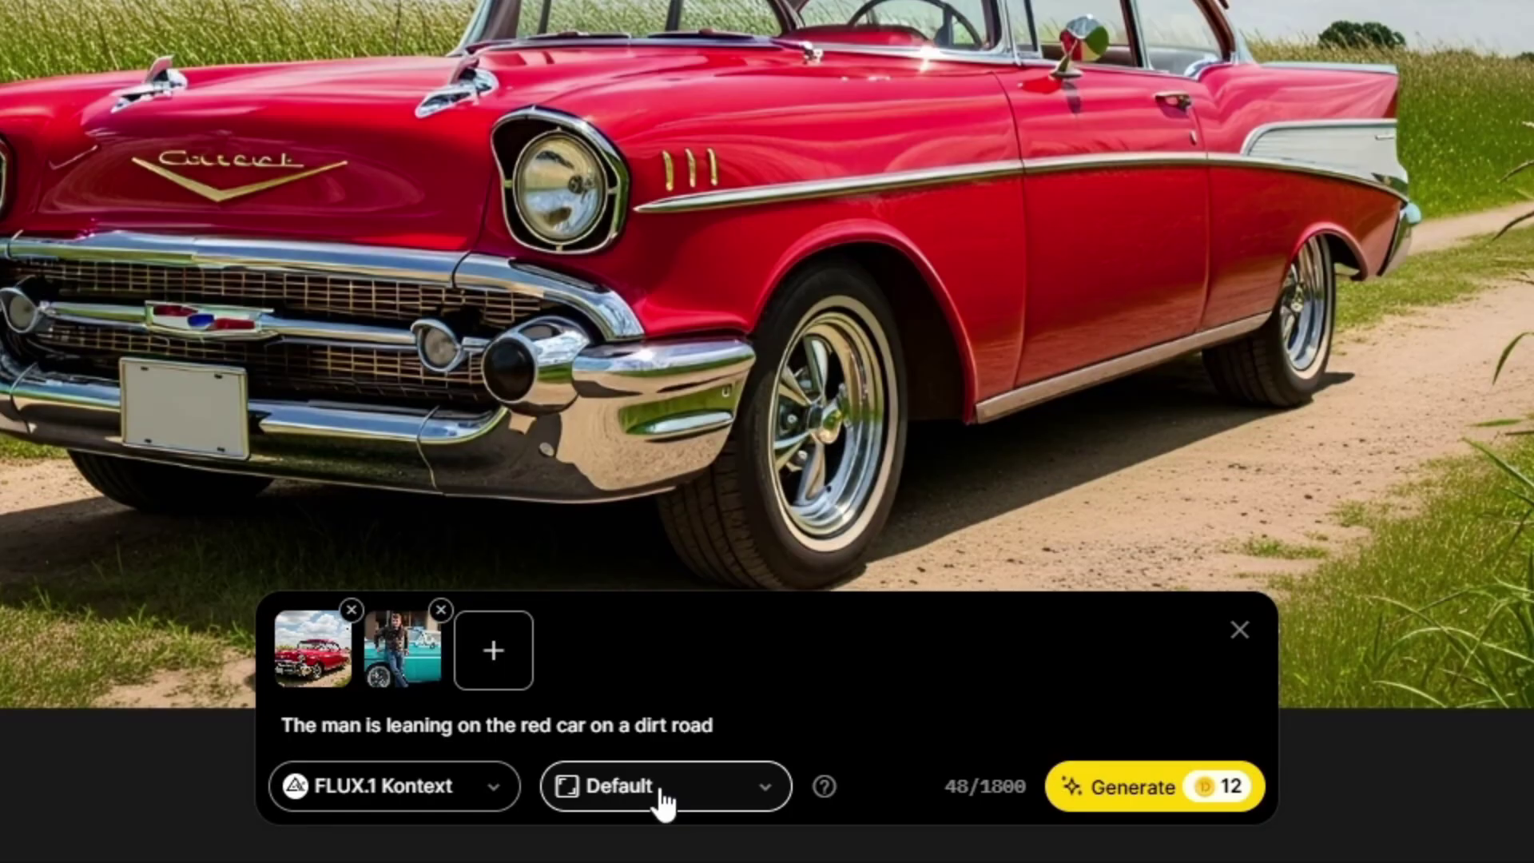
double_click(683, 725)
left_click(714, 725)
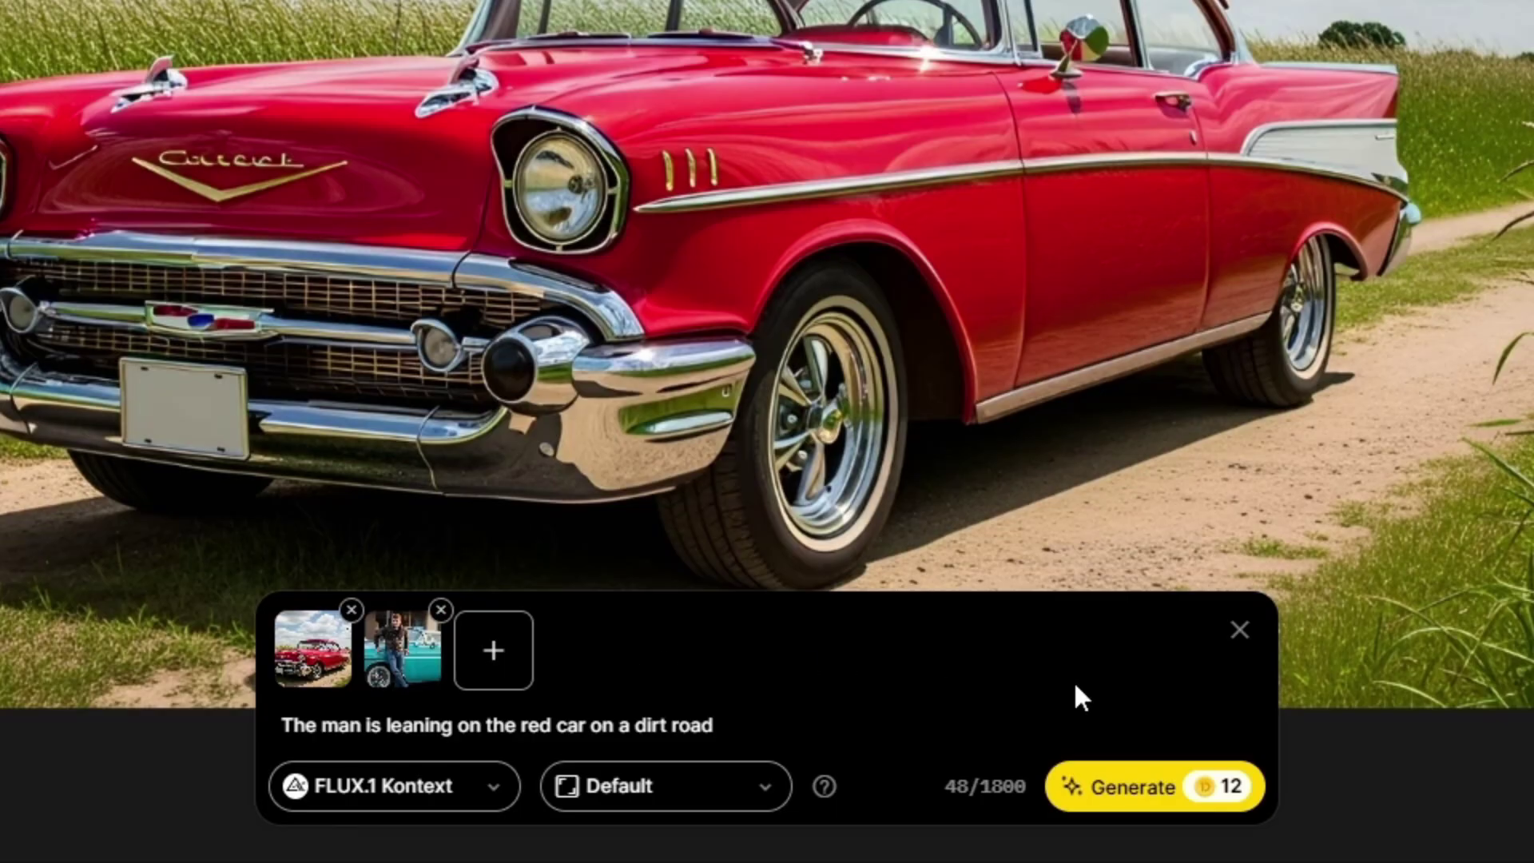
left_click(1150, 799)
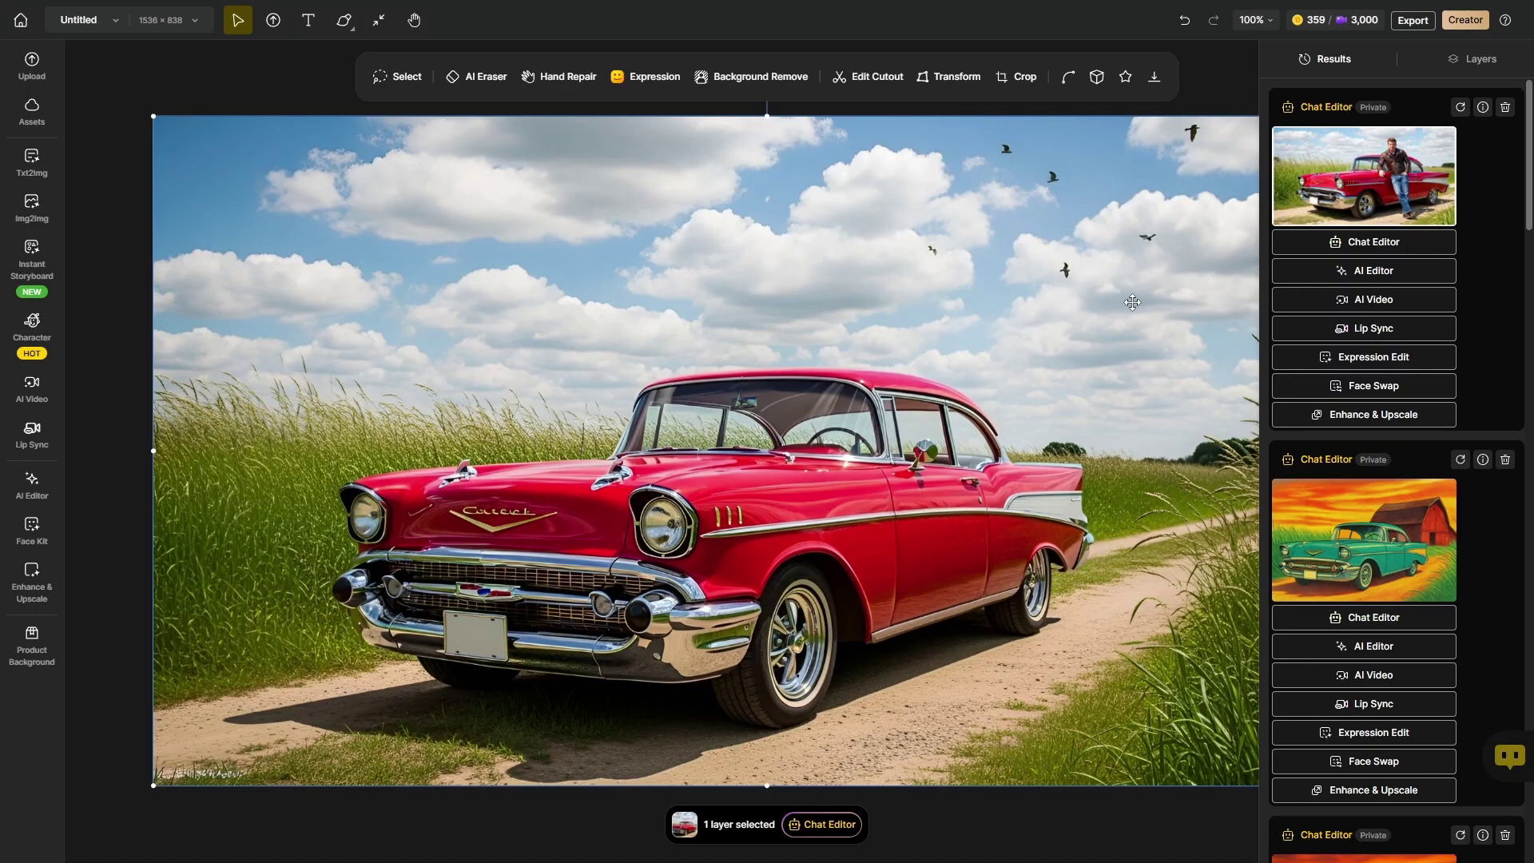
Show the earliest red car result's prompt details and start a new chat edit from it
scroll(1427, 489, "down", 3)
scroll(1427, 489, "down", 3)
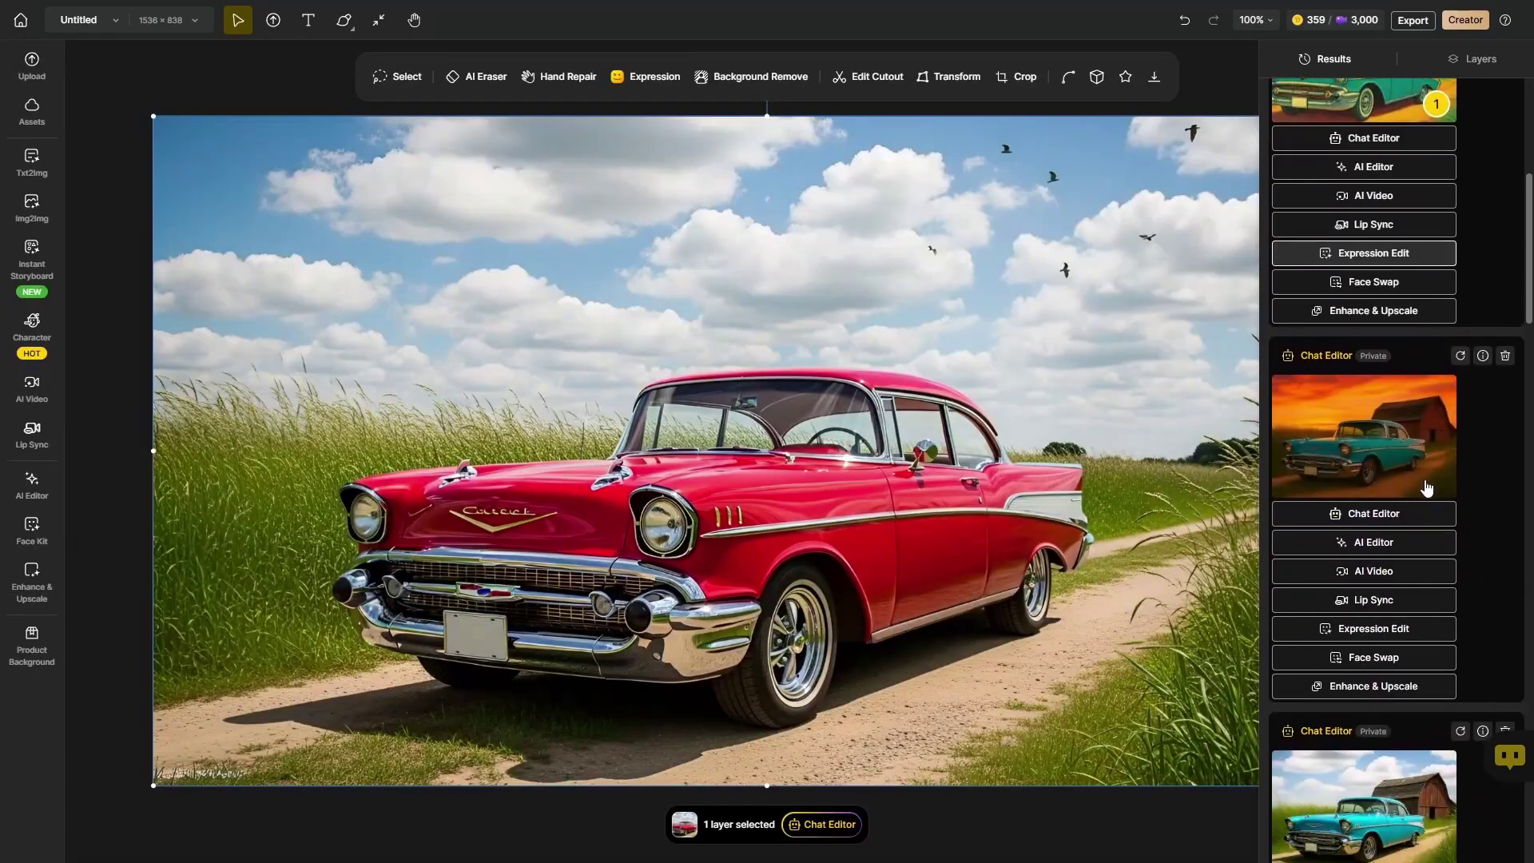
mouse_move(1374, 430)
scroll(1398, 446, "up", 3)
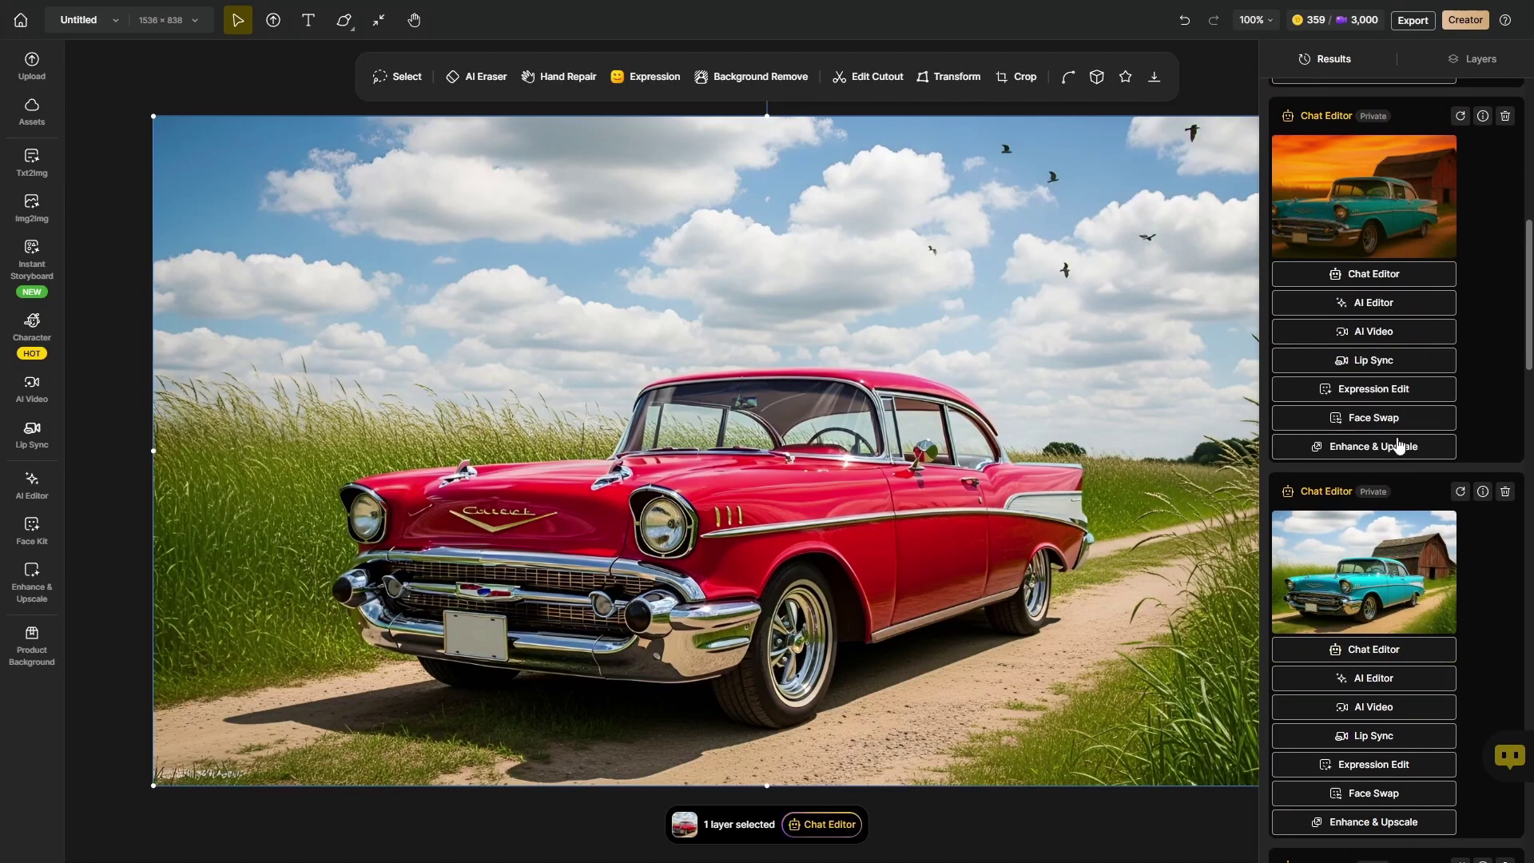
scroll(1394, 415, "down", 2)
mouse_move(1391, 371)
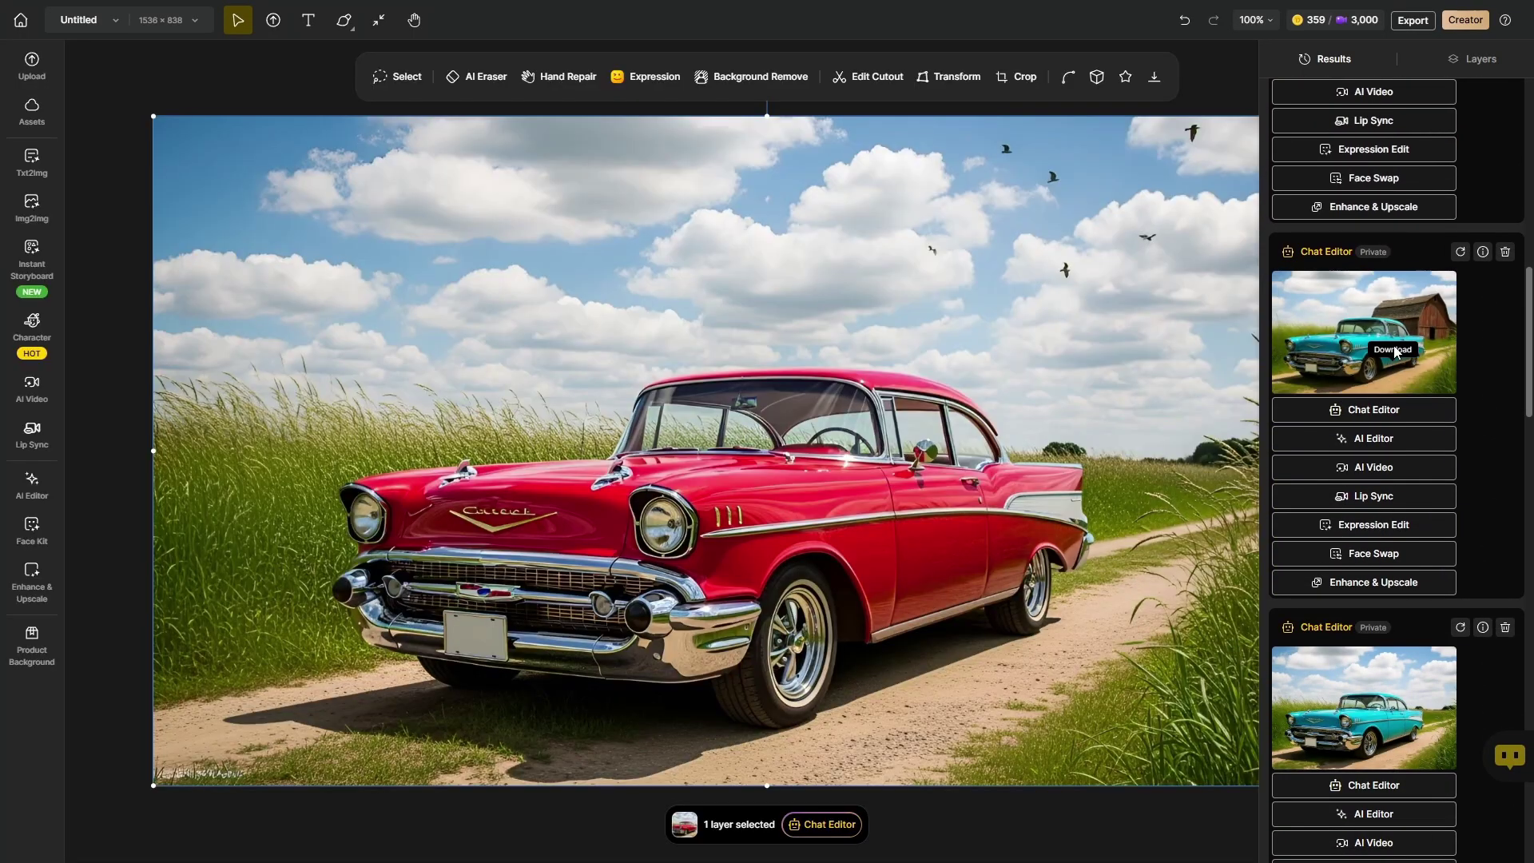
scroll(1399, 479, "down", 6)
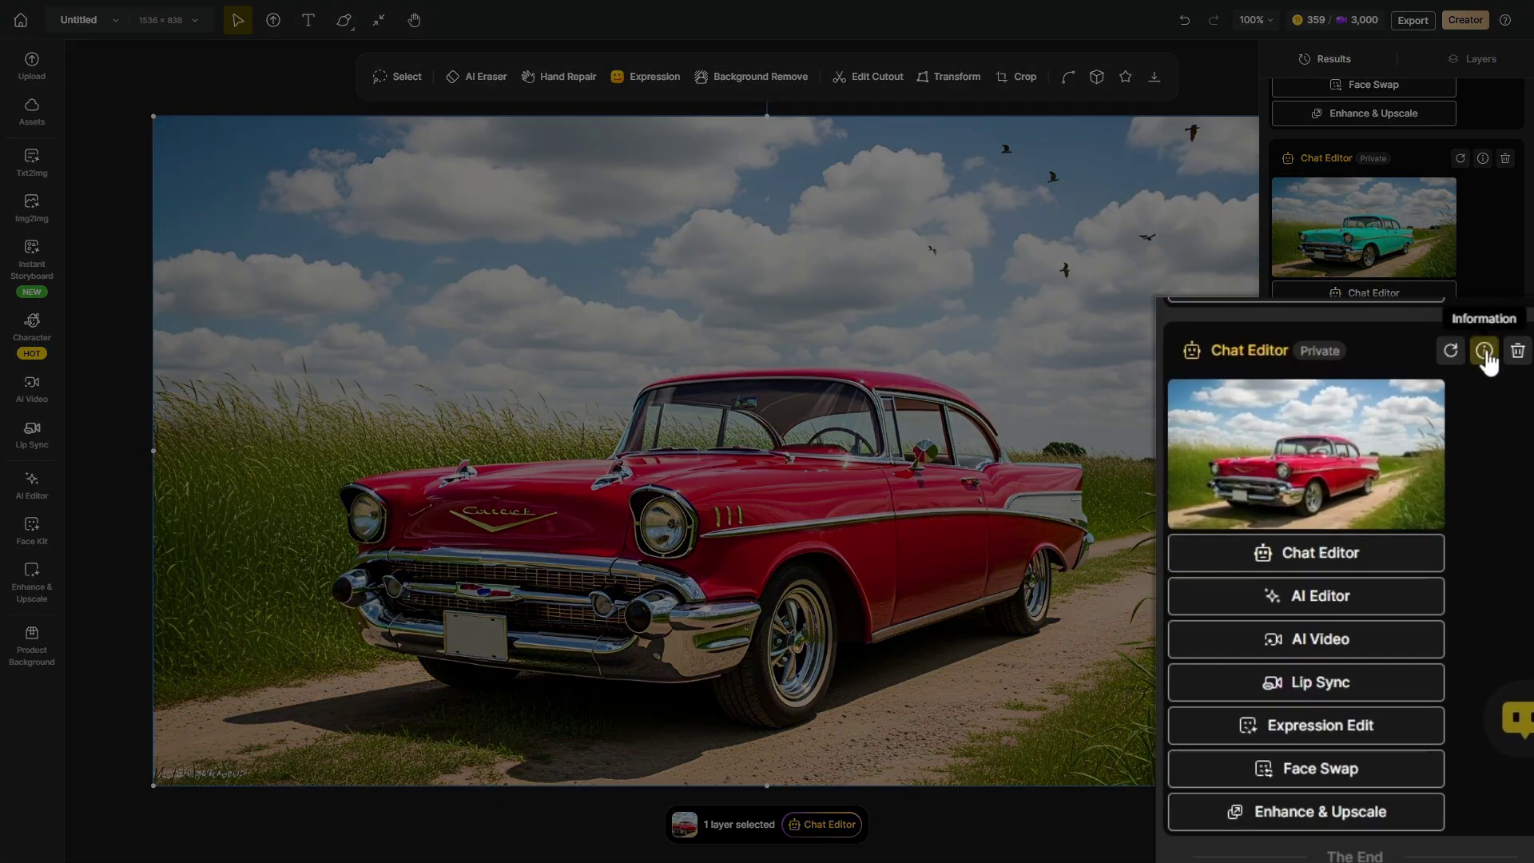
left_click(1484, 352)
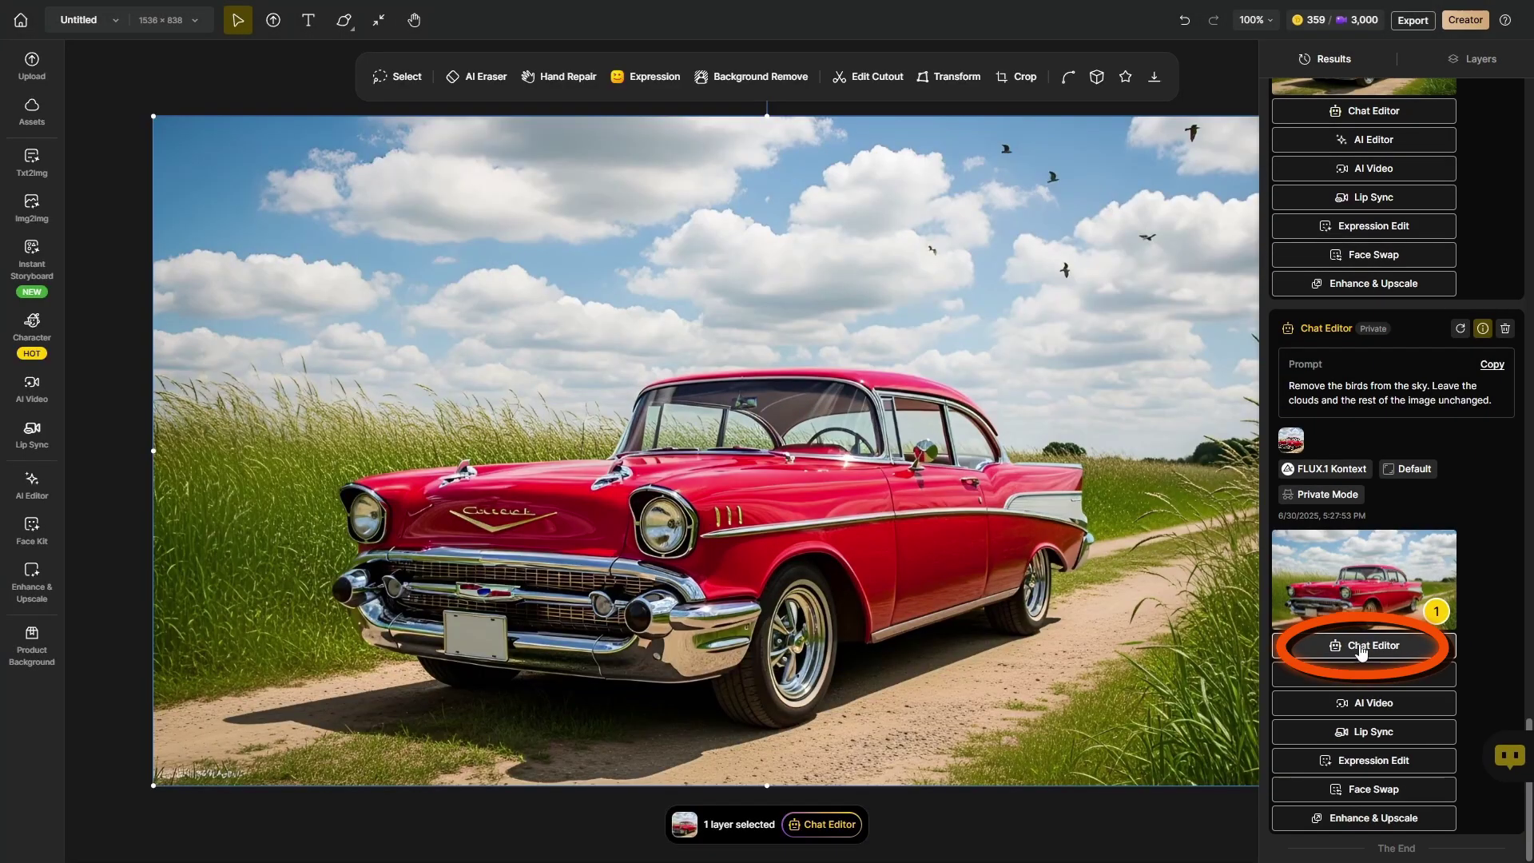
left_click(1362, 647)
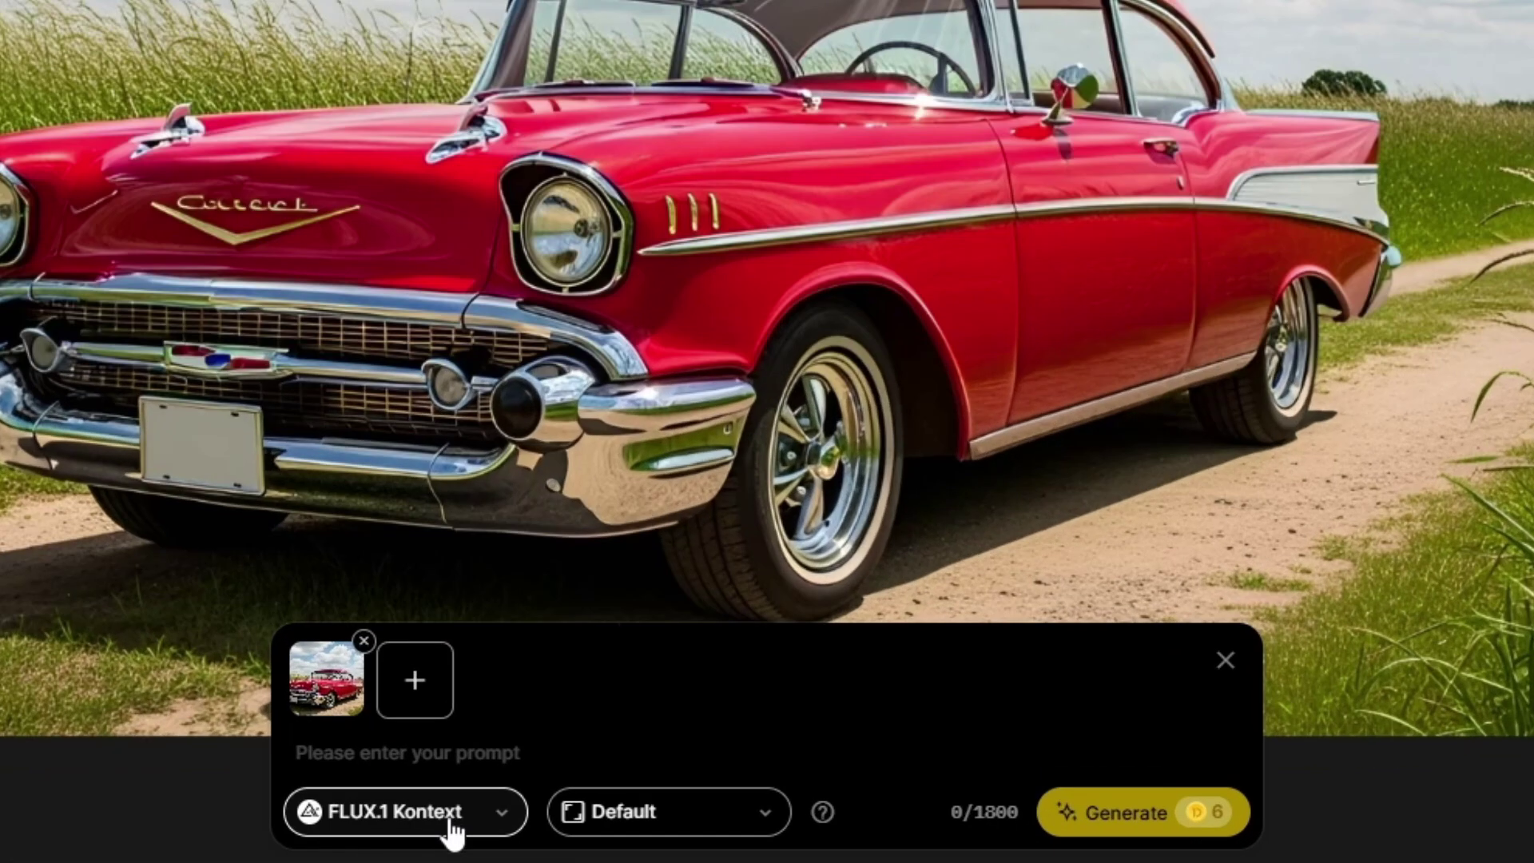
Set the edit model to ChatGPT with Landscape 1536x1024 output size
left_click(594, 825)
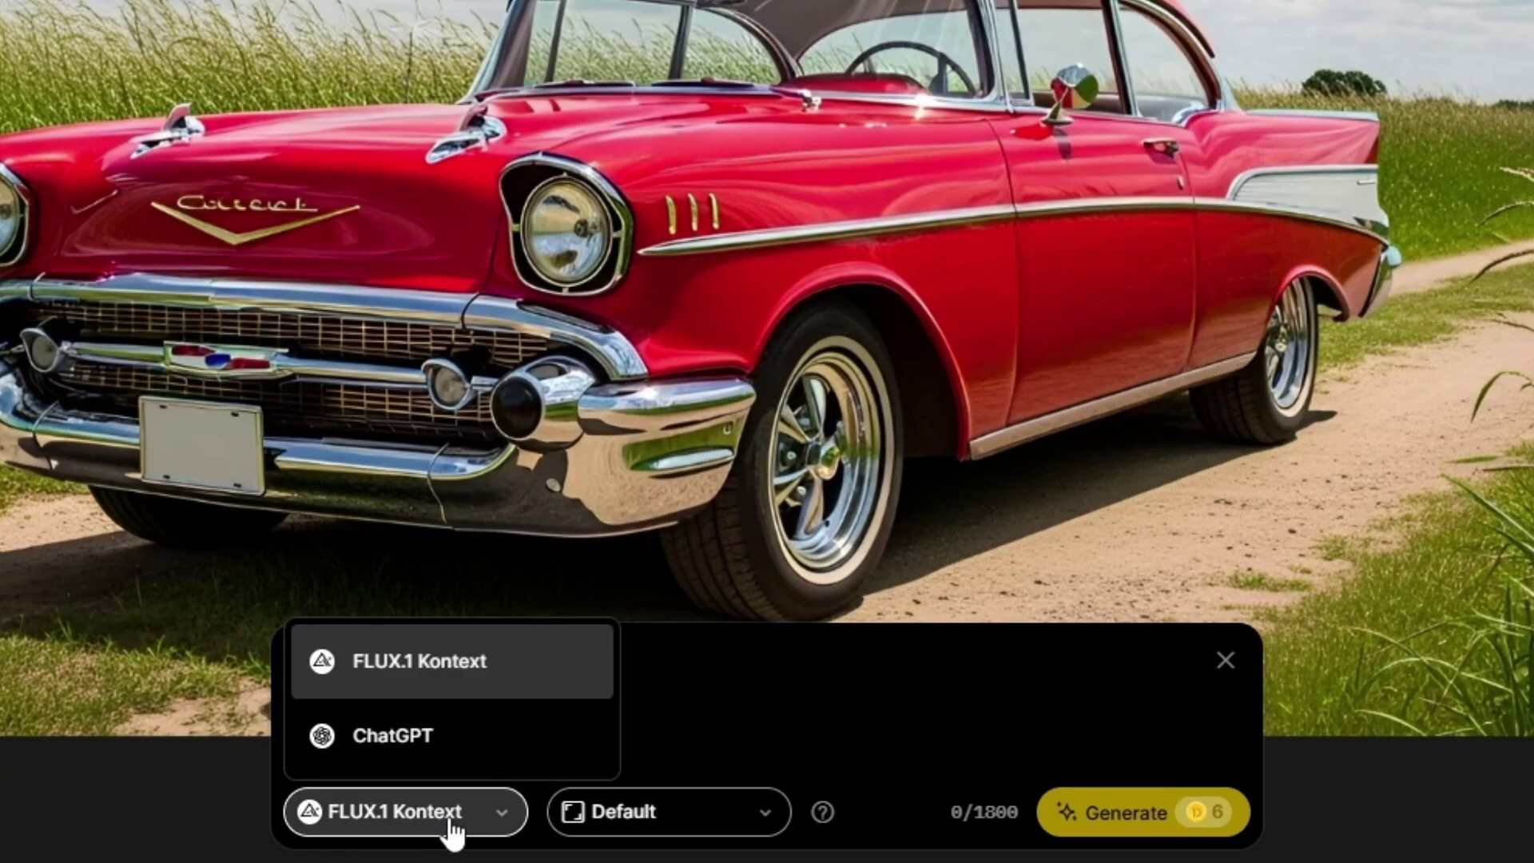
left_click(415, 736)
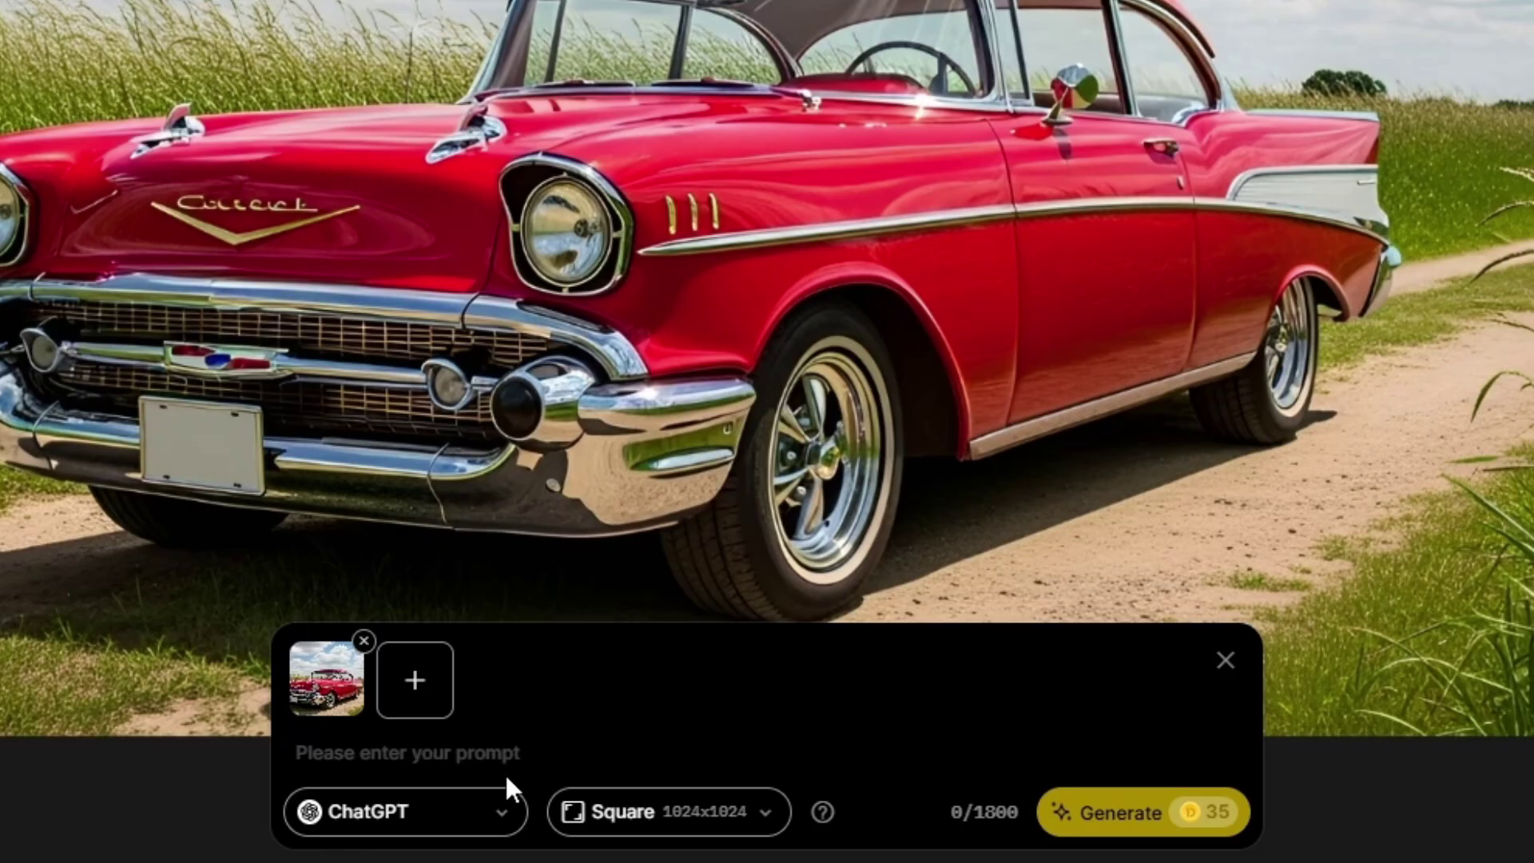
left_click(713, 831)
left_click(700, 685)
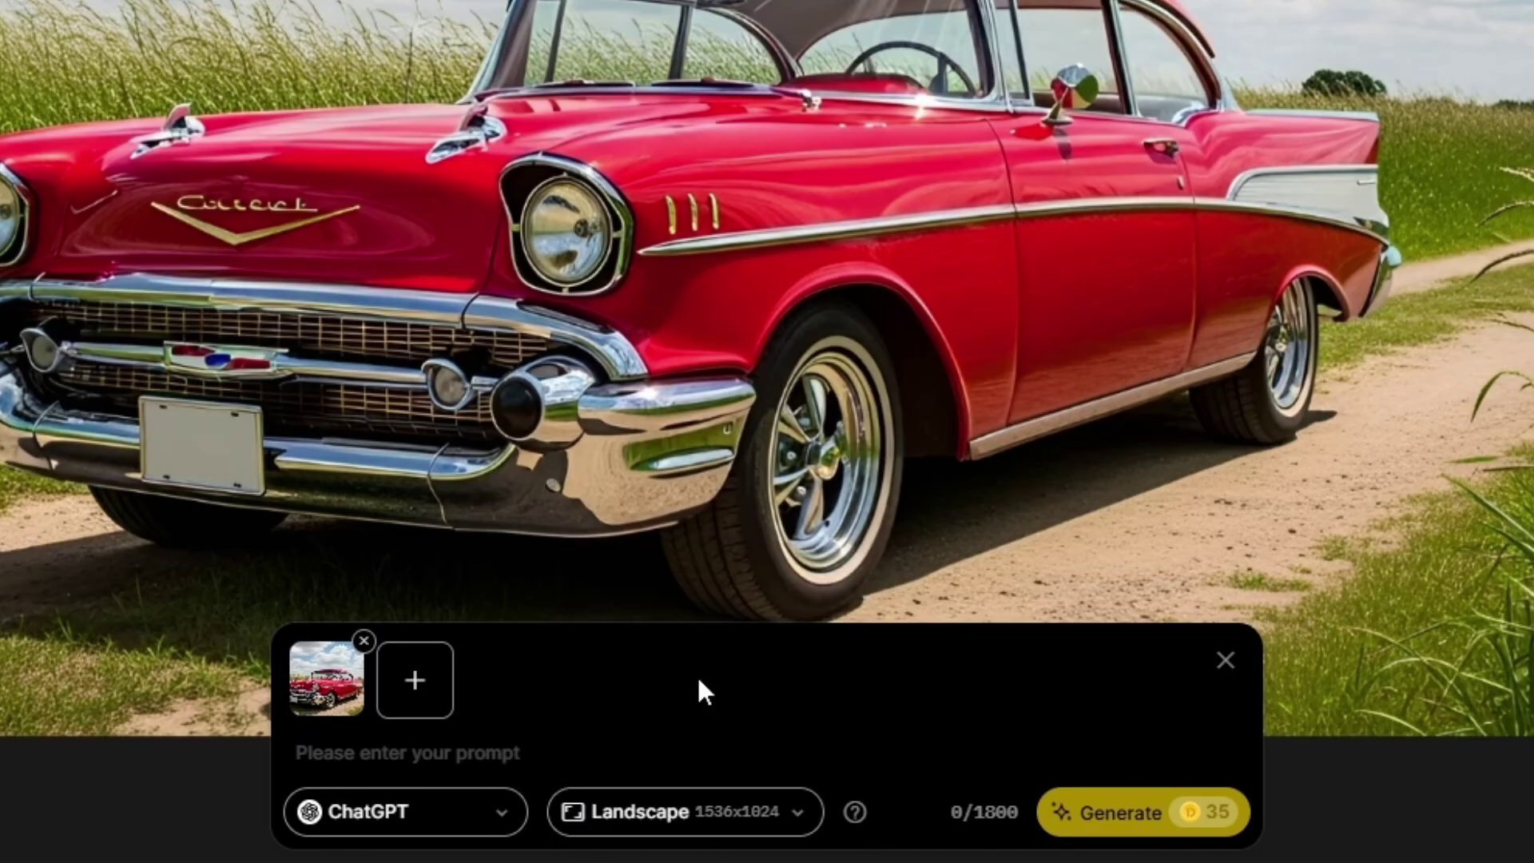
Add the man's image, paste the prompt of him leaning on the car, and generate
left_click(416, 687)
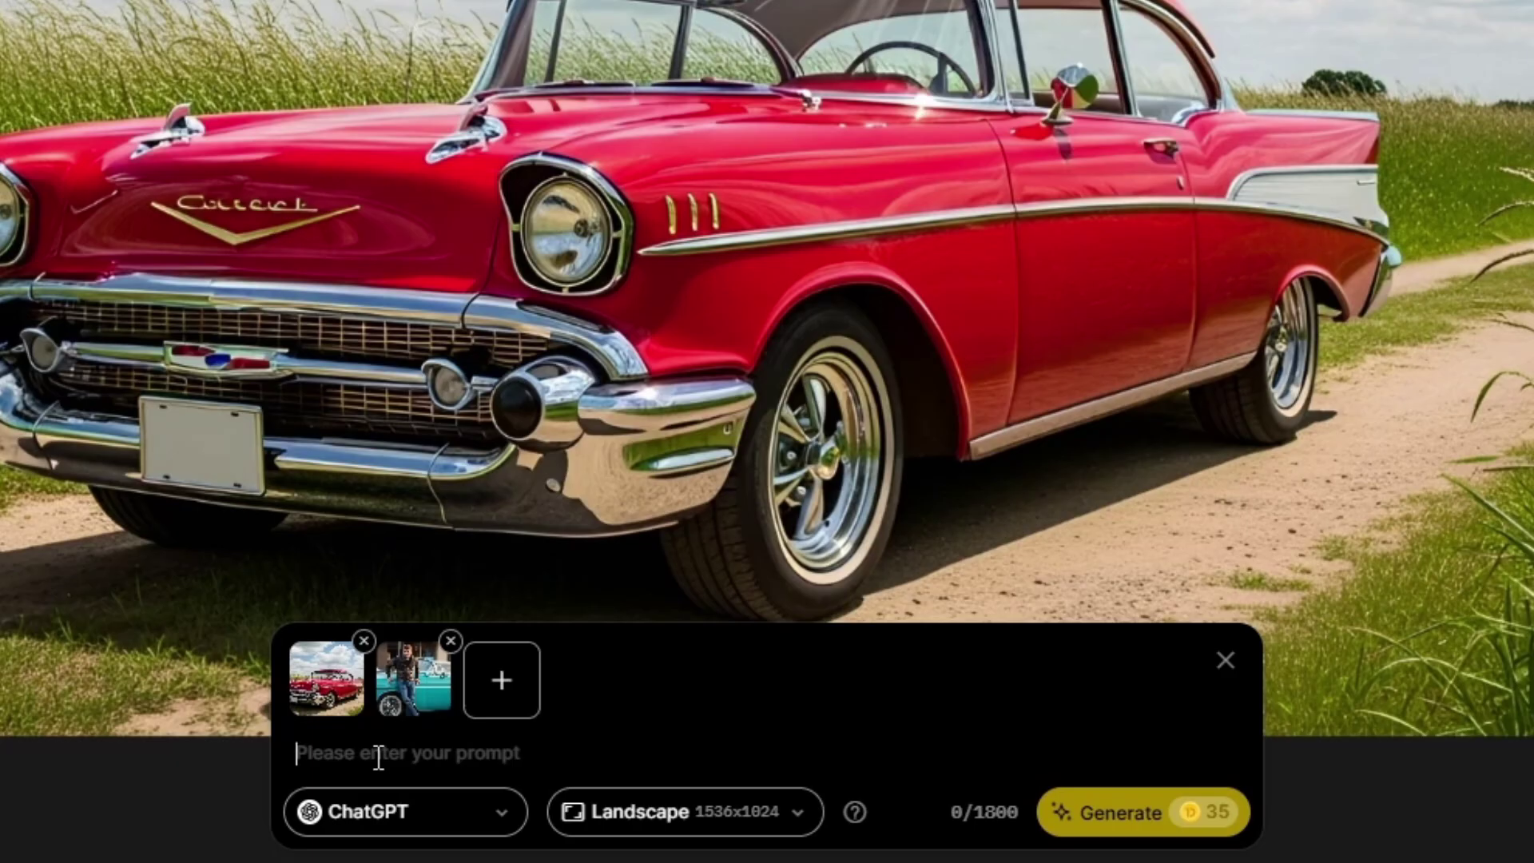
left_click(379, 758)
type("The man is leaning on the red car on a dirt road")
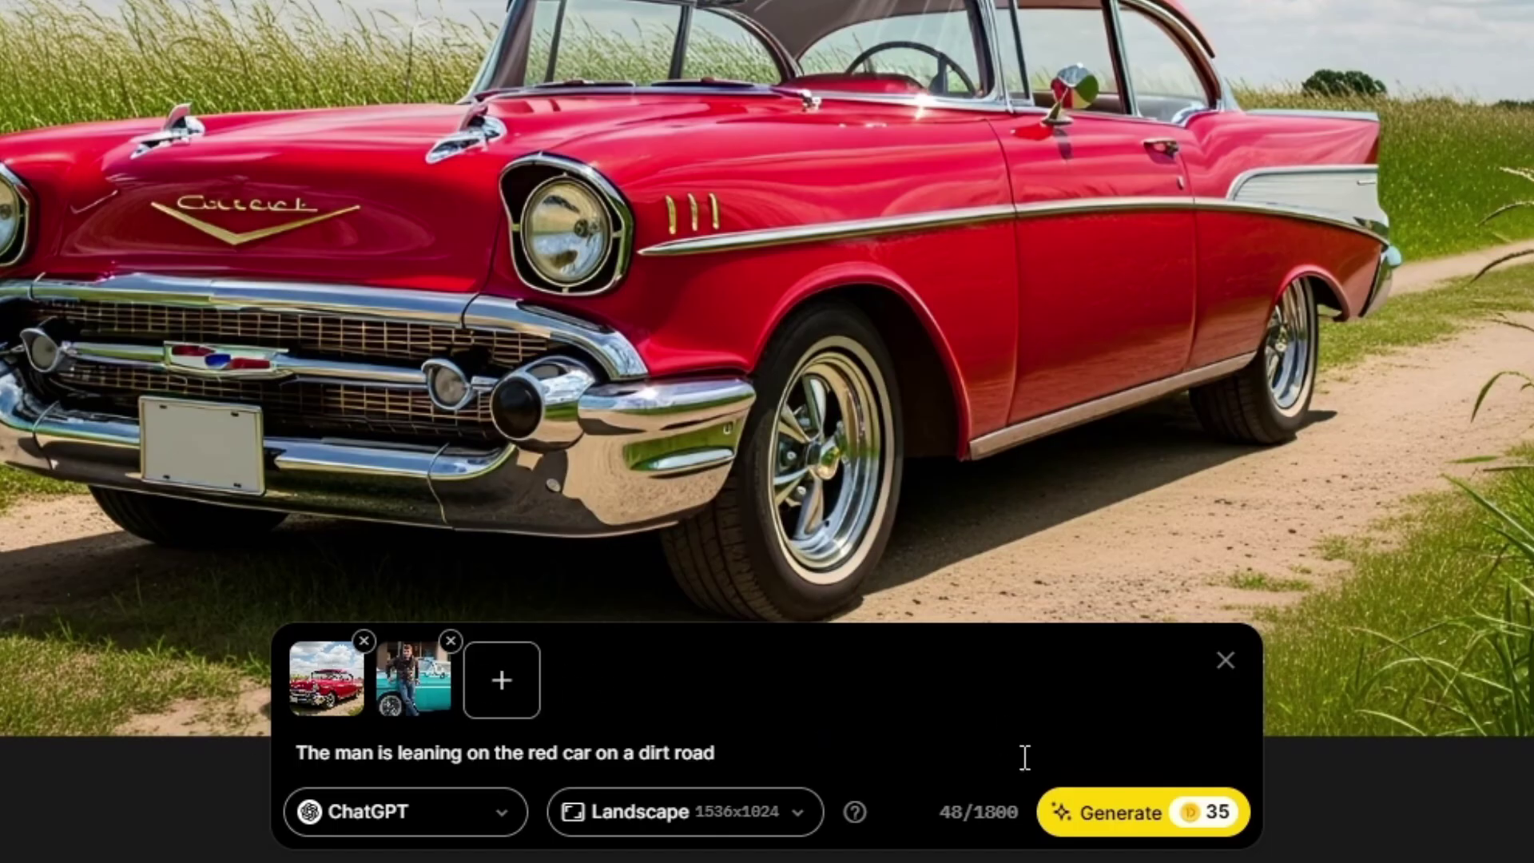
left_click(1156, 813)
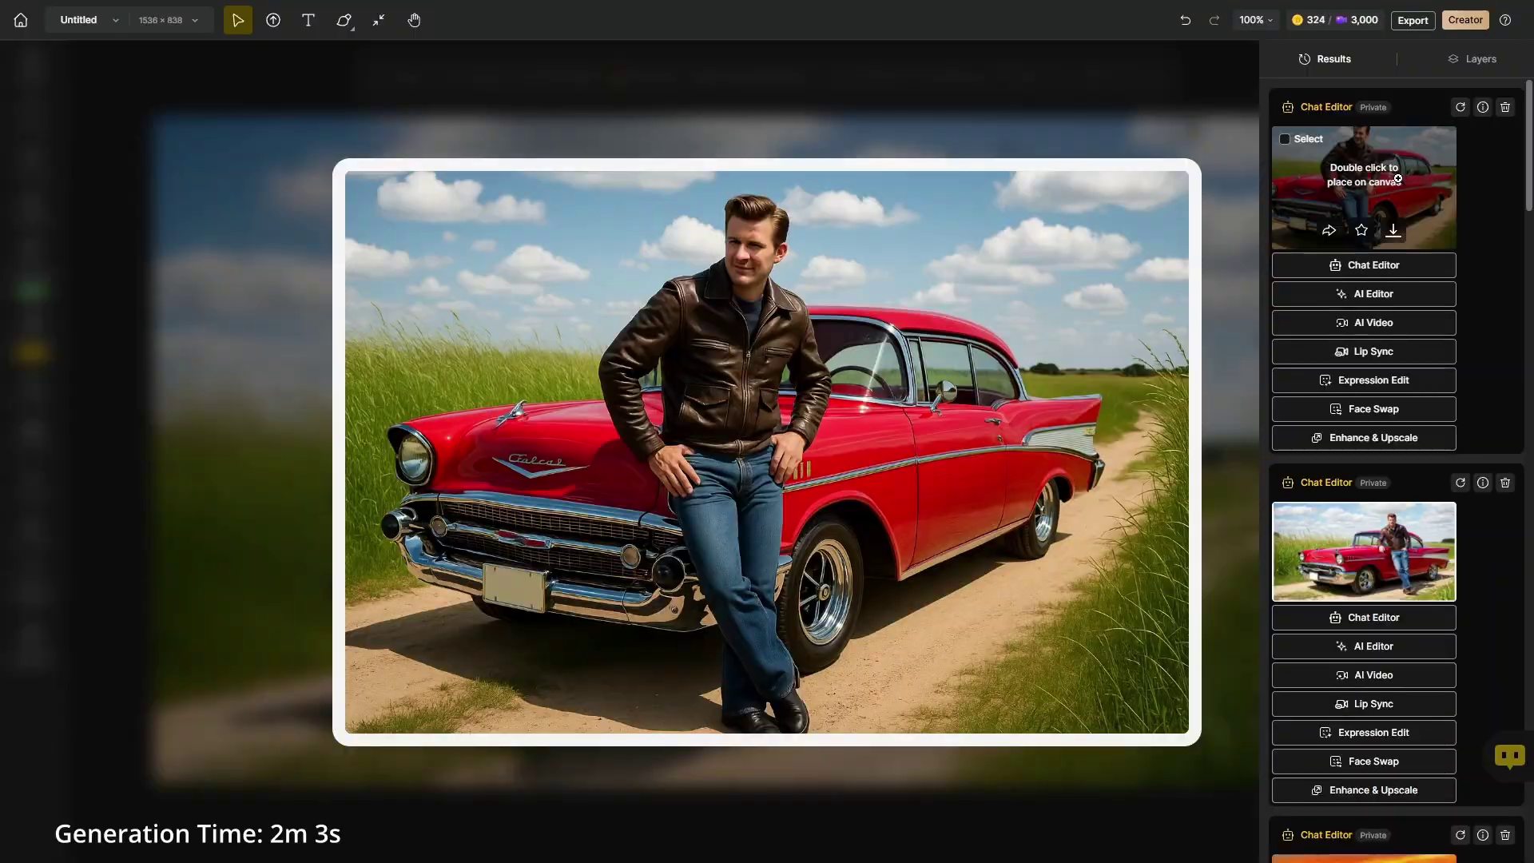